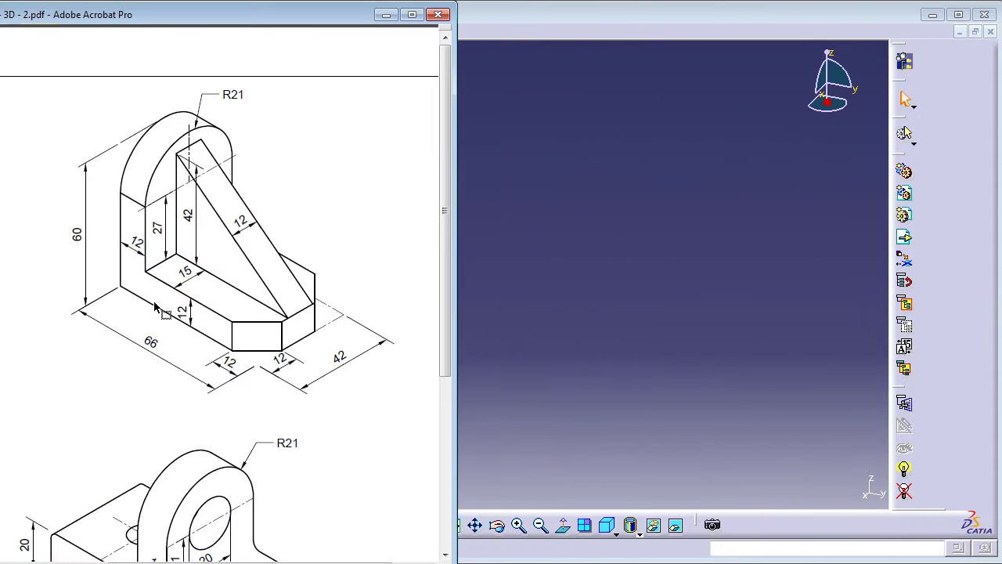
# Step: Scroll and pan through the bracket drawing in 3D - 2.pdf to review its dimensions
pyautogui.moveTo(449, 186)
pyautogui.mouseDown()
pyautogui.moveTo(454, 285)
pyautogui.moveTo(426, 345)
pyautogui.mouseUp()
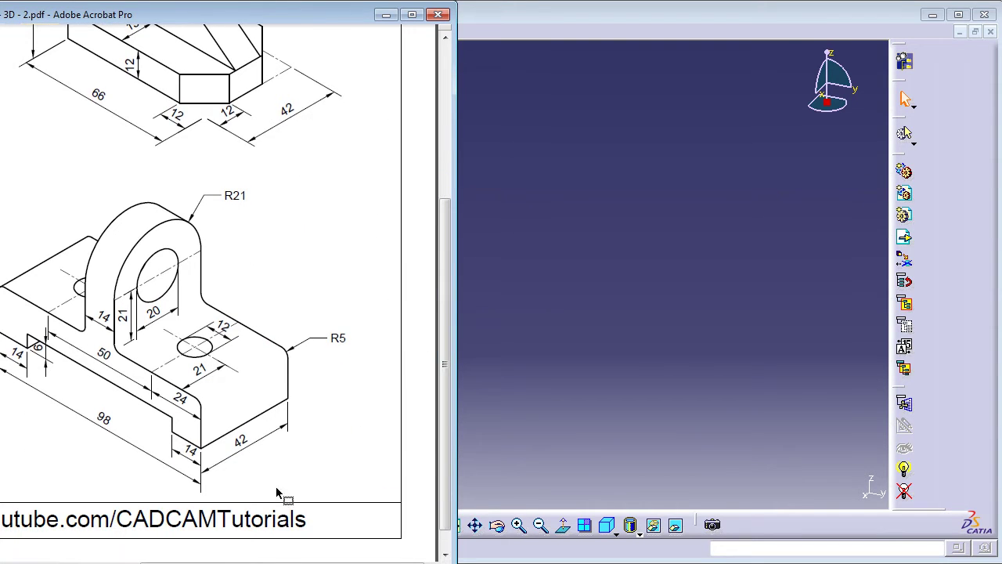
pyautogui.moveTo(284, 562); pyautogui.dragTo(243, 562)
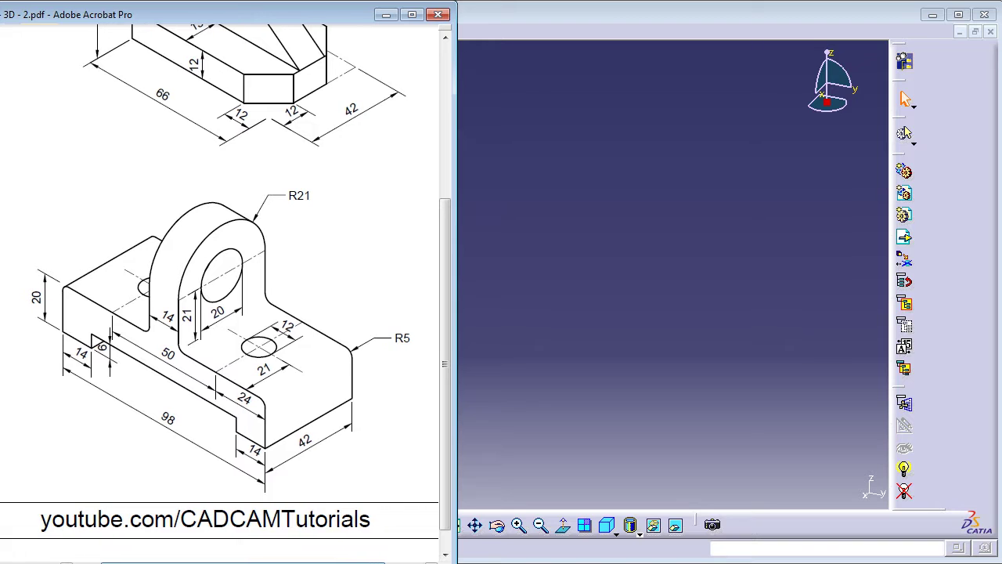
pyautogui.moveTo(443, 423); pyautogui.dragTo(443, 260)
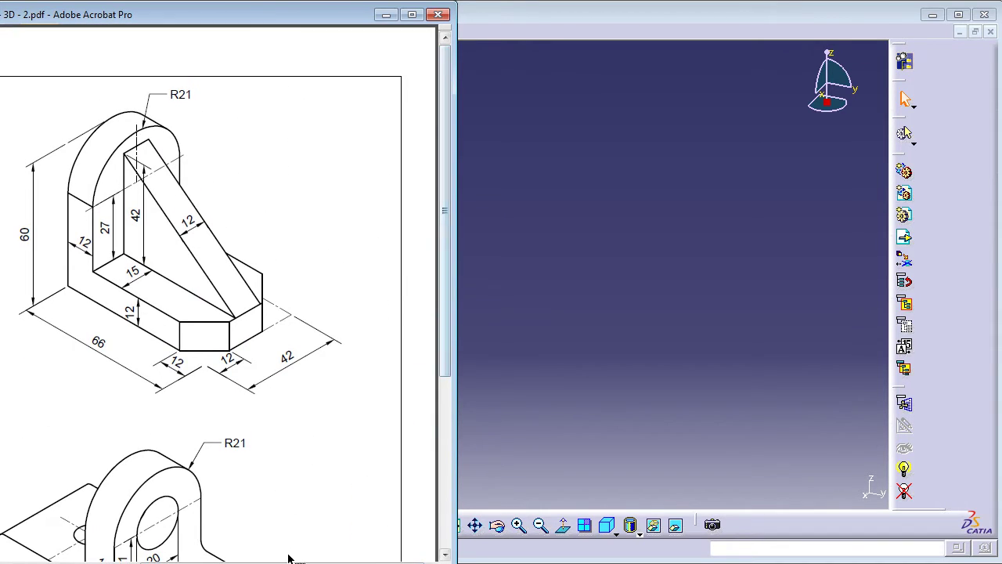
pyautogui.moveTo(243, 562); pyautogui.dragTo(203, 563)
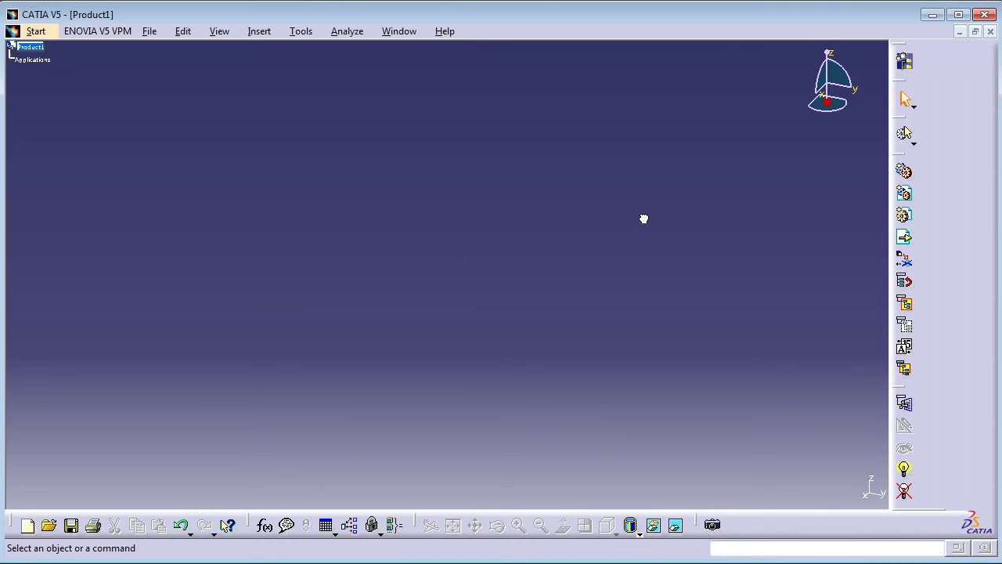
# Step: Create a new part in the Part Design workbench
pyautogui.click(645, 217)
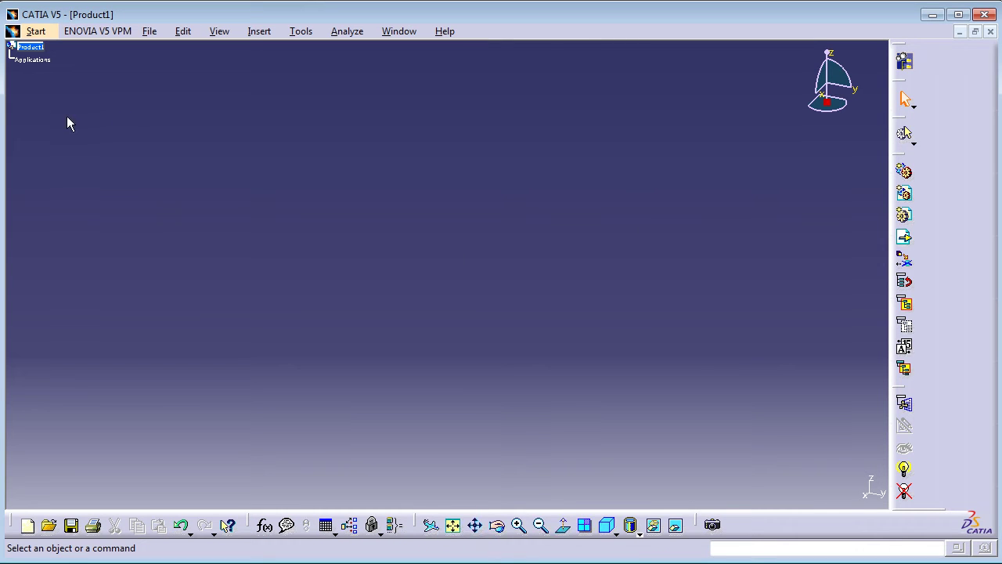
pyautogui.click(36, 32)
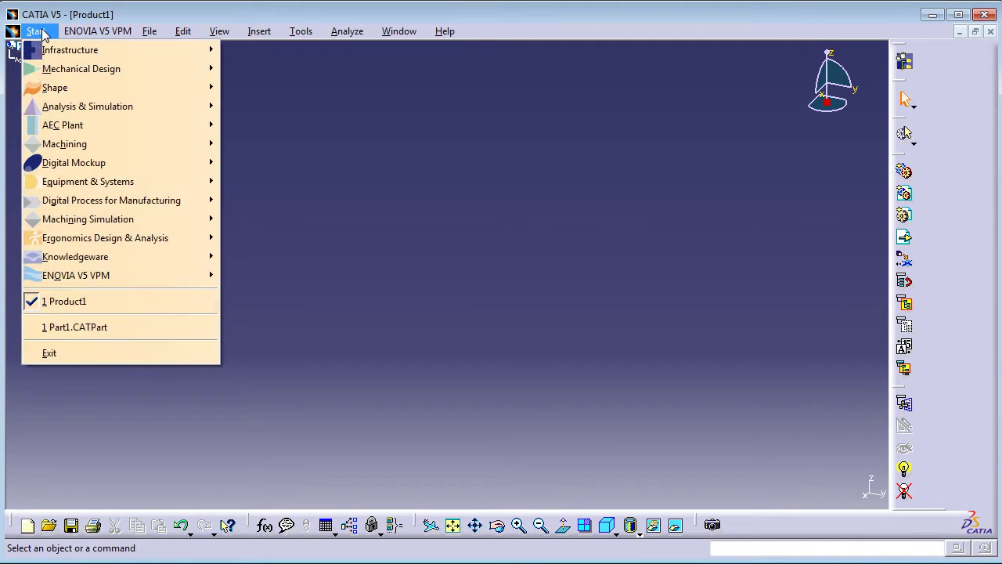
pyautogui.moveTo(69, 70)
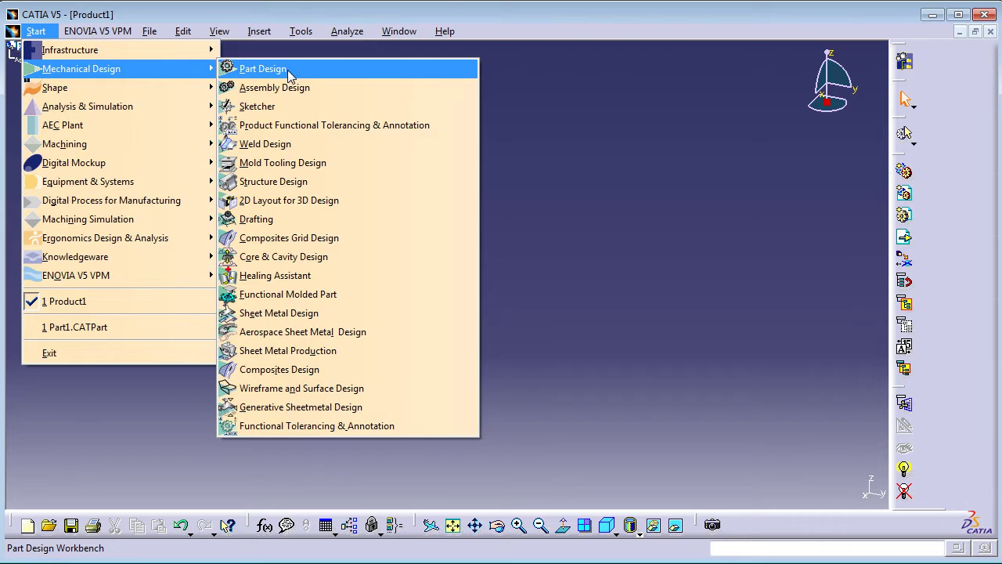
pyautogui.click(263, 69)
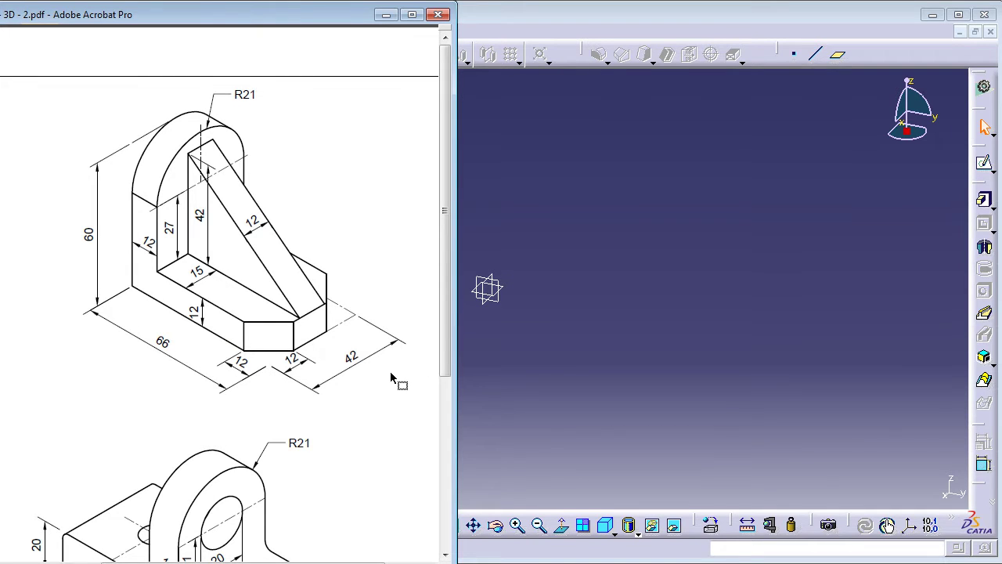
# Step: Start a new sketch on the part's xy plane
pyautogui.click(633, 333)
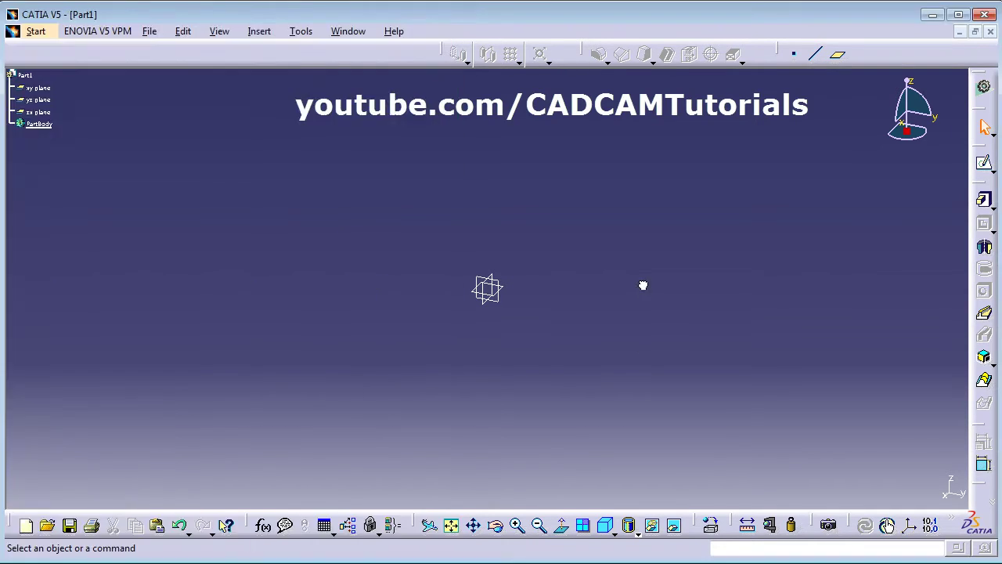
pyautogui.click(985, 167)
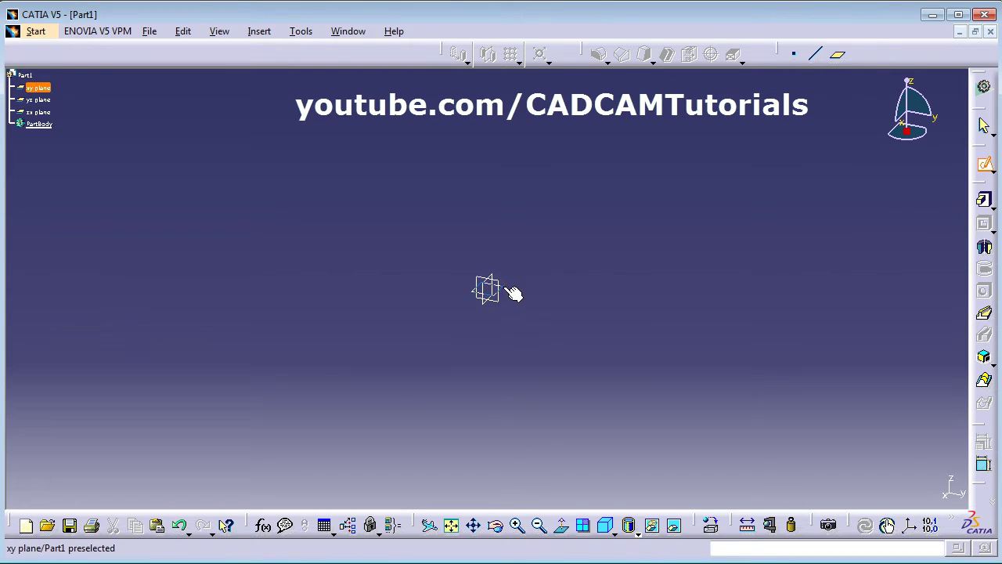
pyautogui.hotkey('alt', 'Tab')
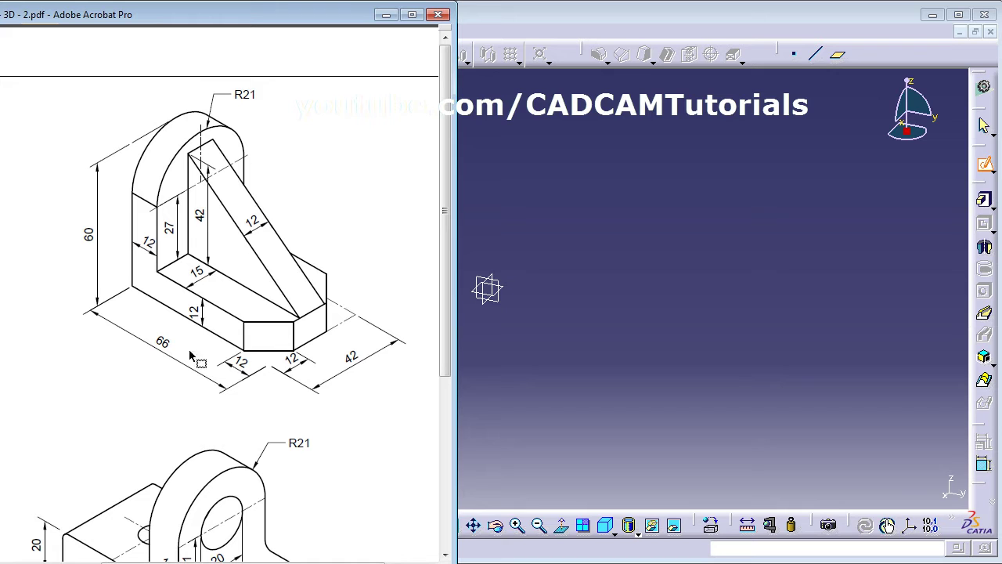
pyautogui.click(609, 335)
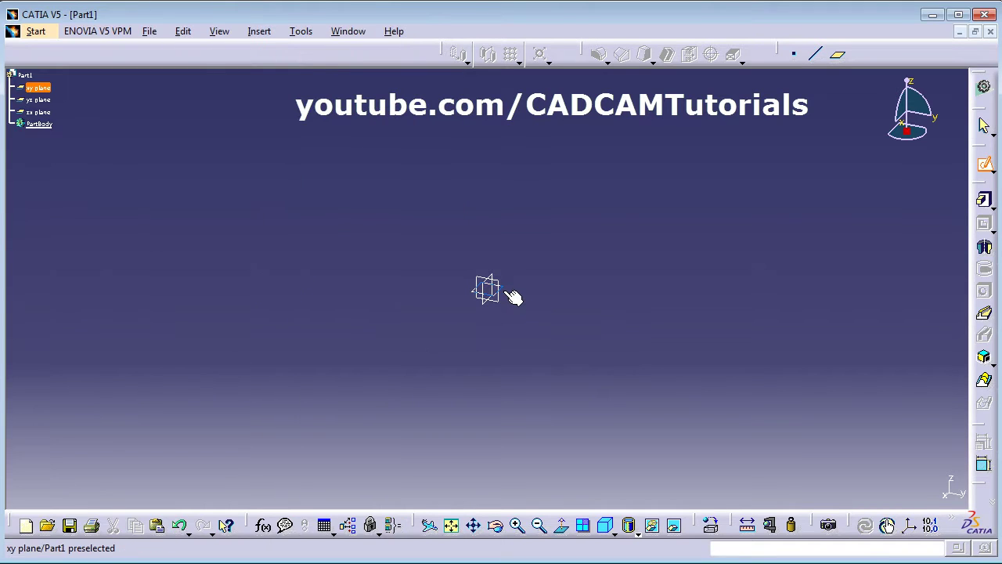
pyautogui.click(513, 295)
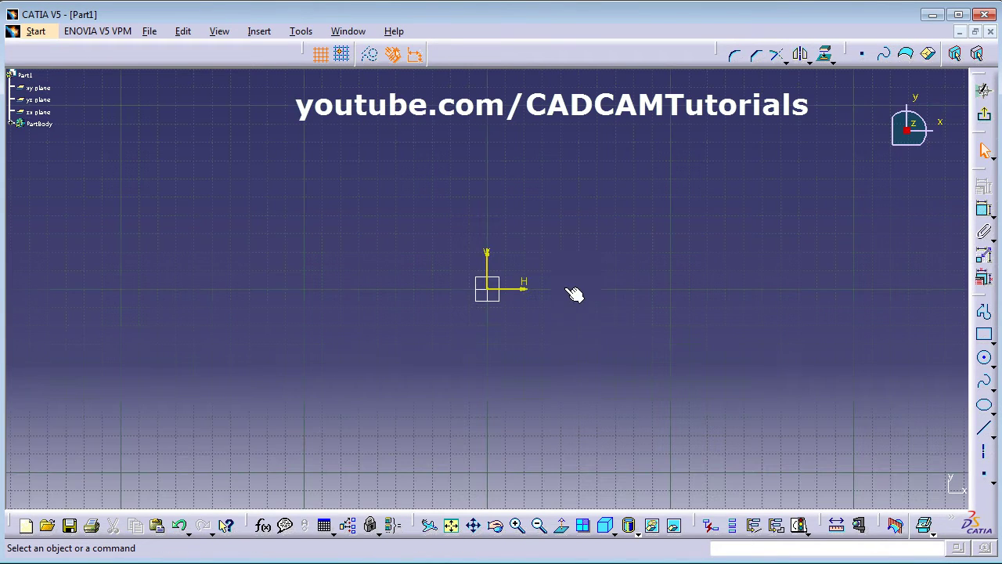
# Step: Draw a centred rectangle with its centre on the sketch origin
pyautogui.click(993, 338)
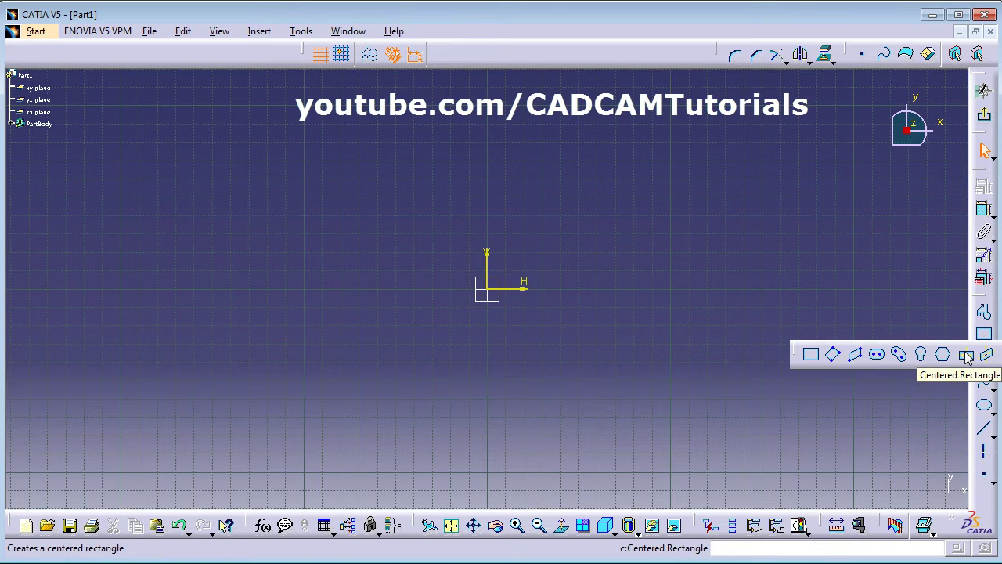
pyautogui.click(966, 355)
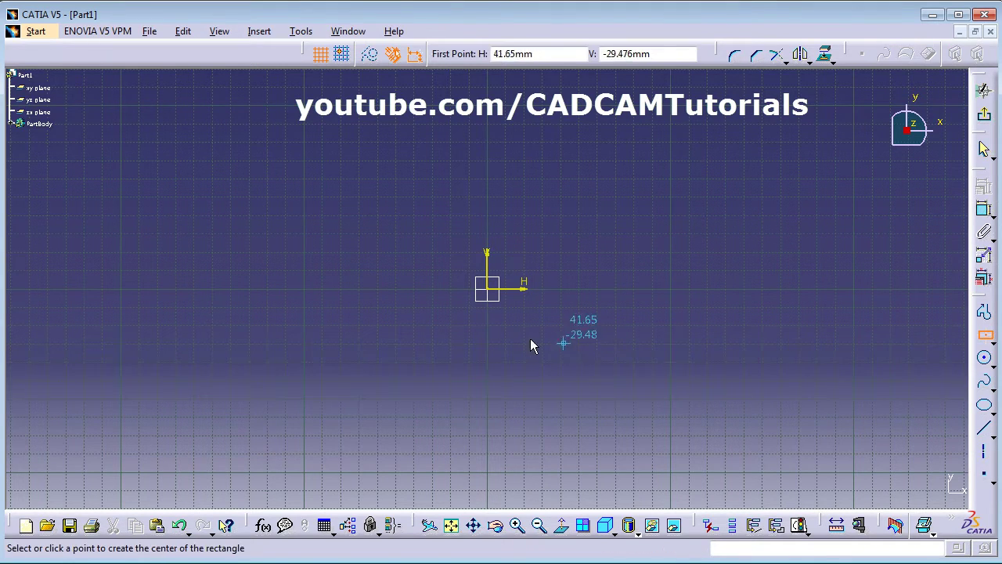
pyautogui.click(495, 289)
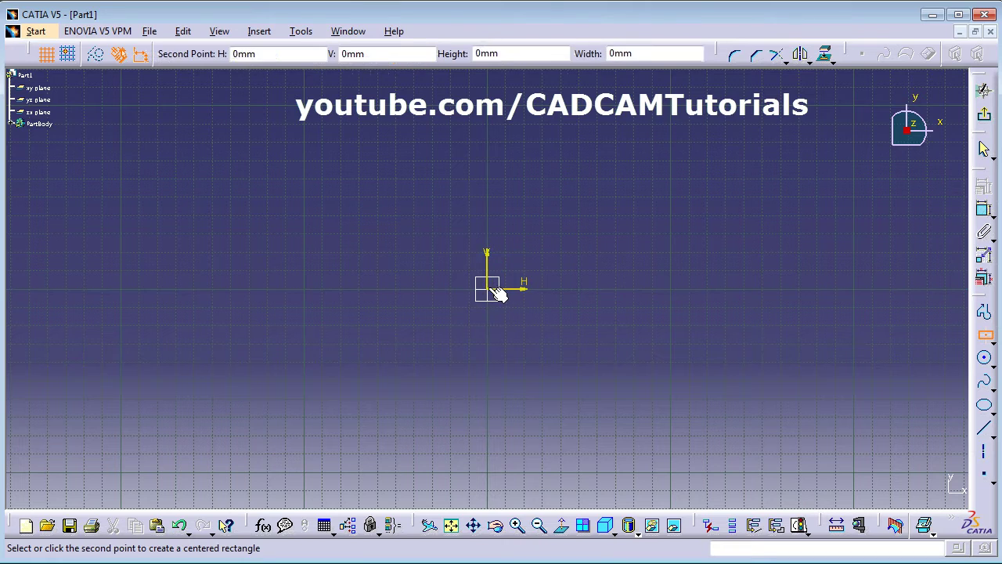
pyautogui.click(631, 367)
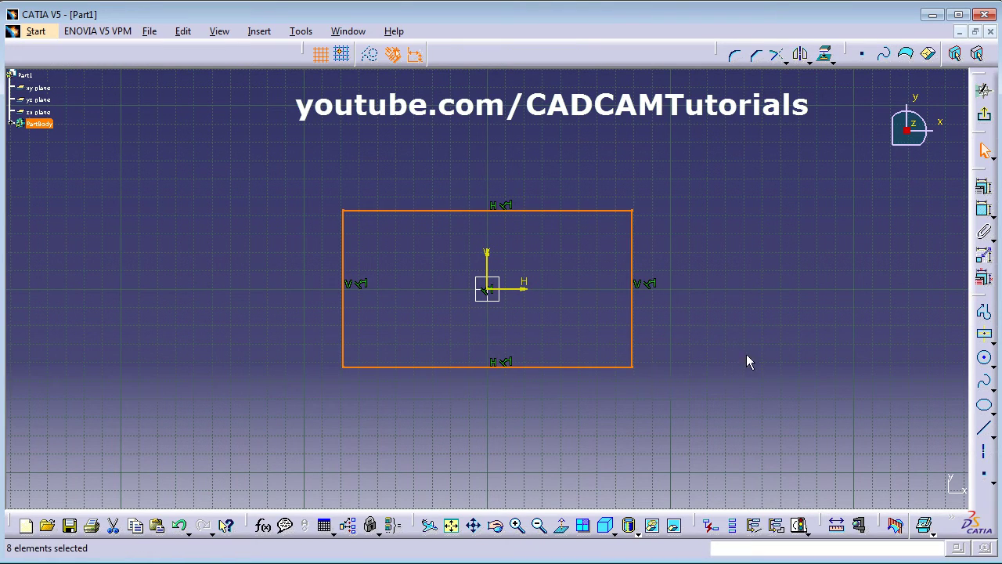
# Step: Dimension the rectangle's bottom edge to a 66 mm width
pyautogui.click(985, 211)
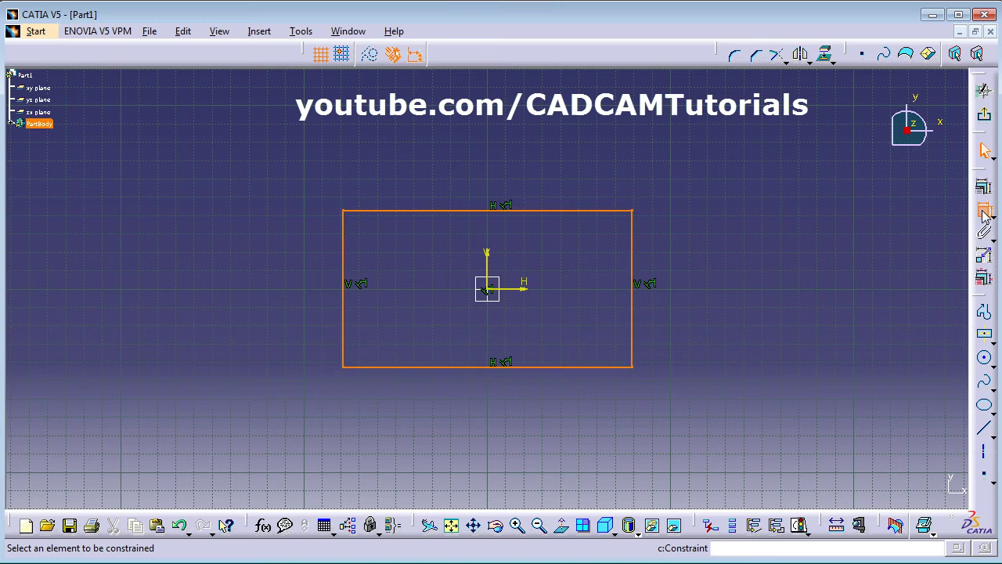
pyautogui.click(528, 368)
pyautogui.click(486, 408)
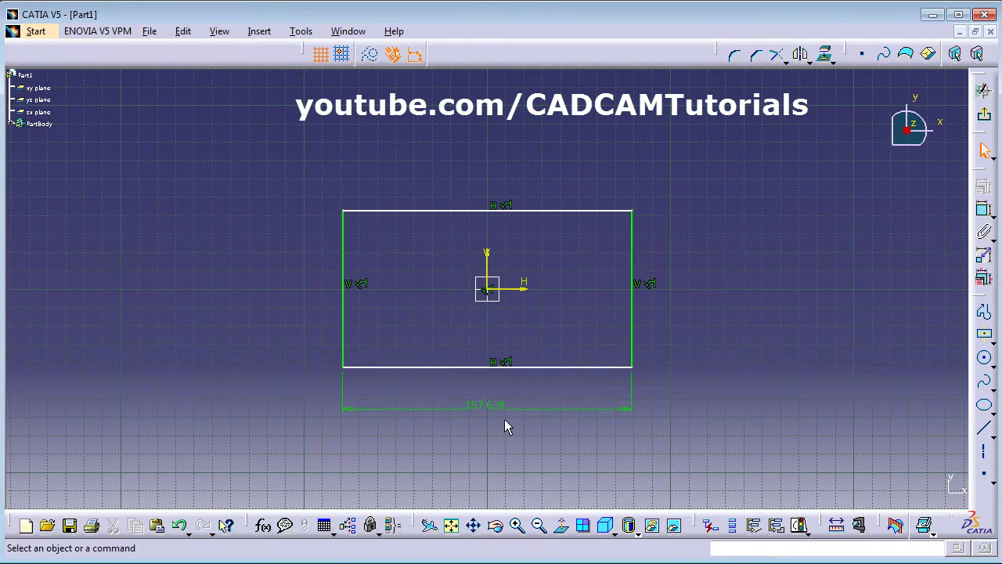
pyautogui.doubleClick(486, 406)
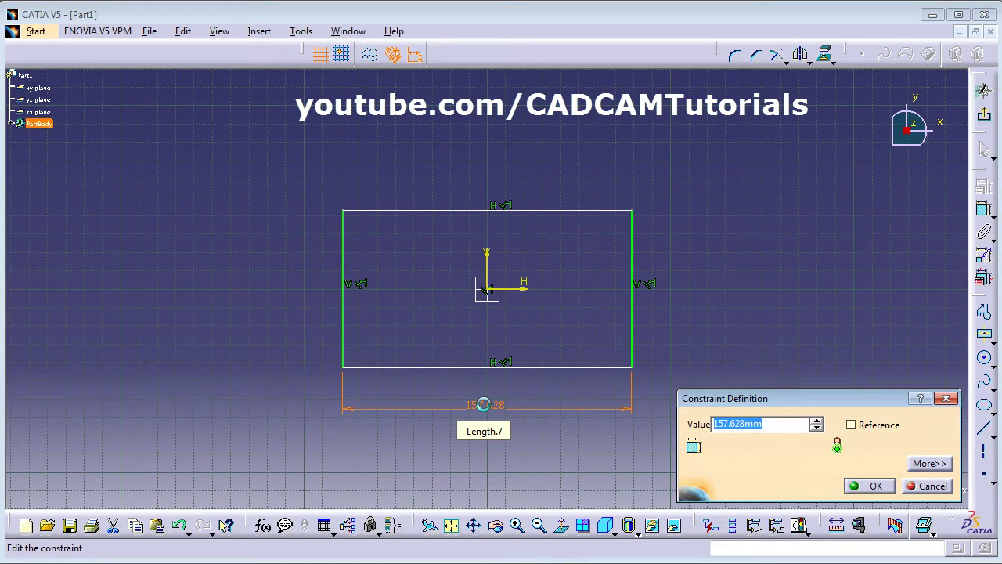
pyautogui.write('66')
pyautogui.press('Return')
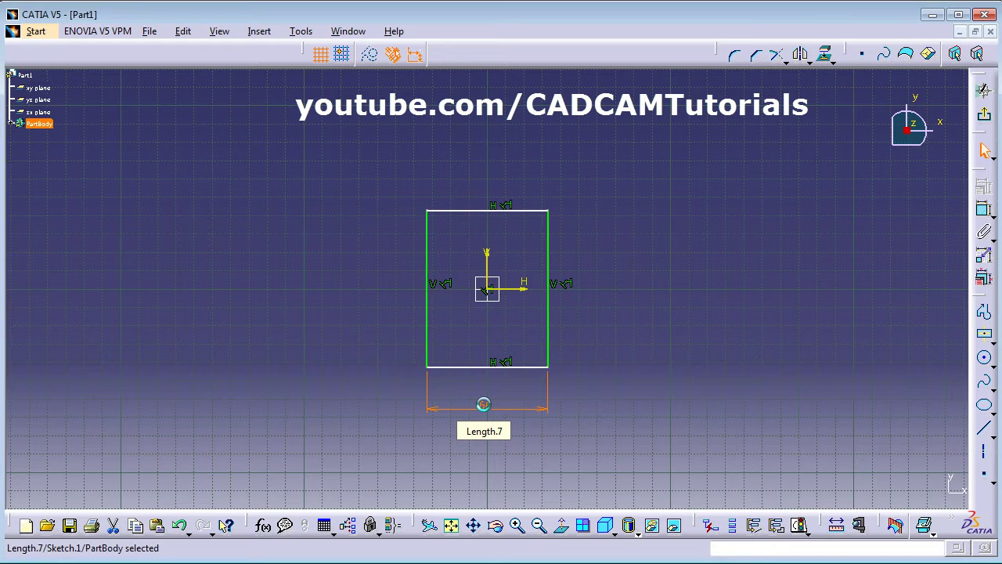
# Step: Dimension the rectangle's right edge and set its height to 42
pyautogui.click(984, 211)
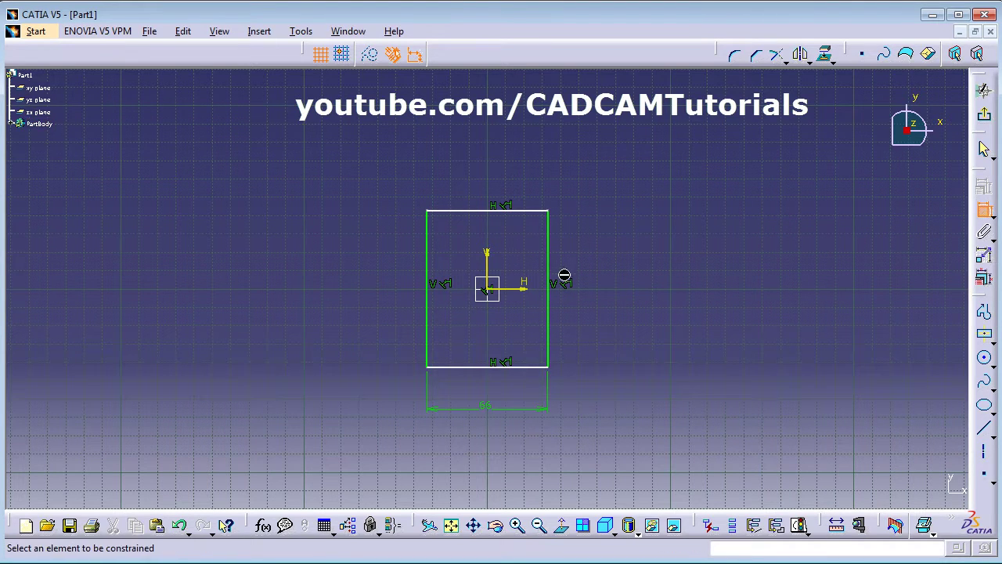
pyautogui.click(548, 302)
pyautogui.click(646, 302)
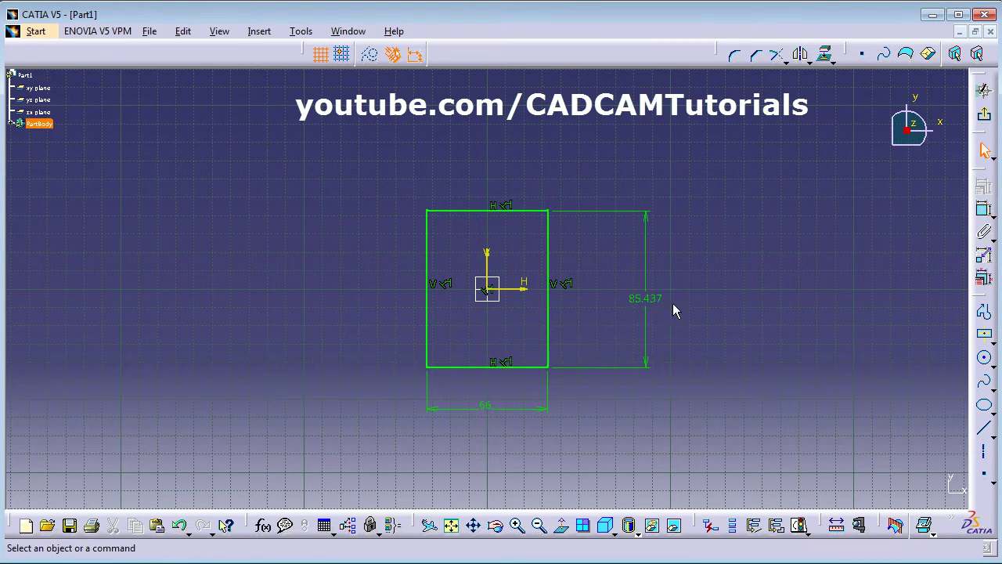
pyautogui.doubleClick(645, 298)
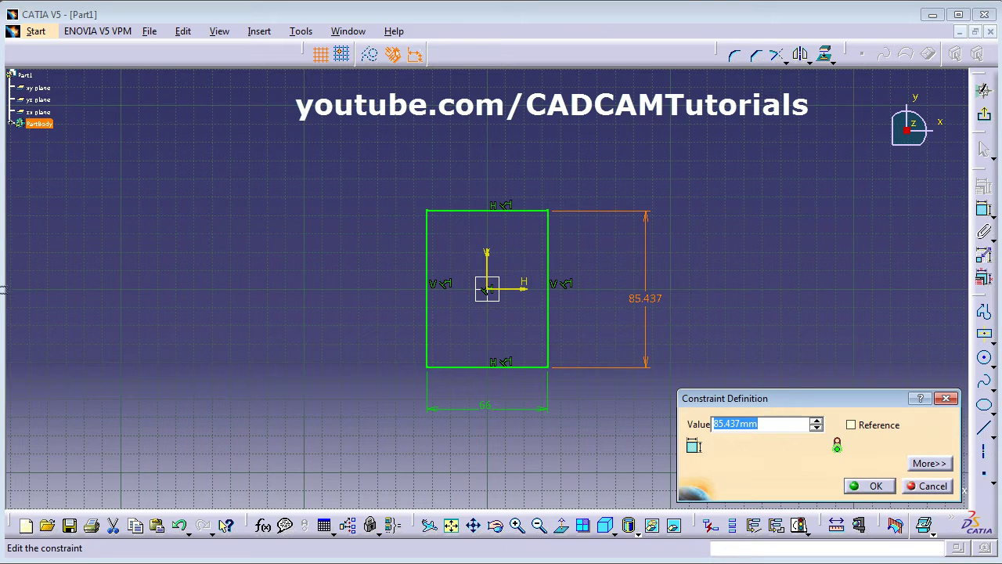
pyautogui.hotkey('alt', 'Tab')
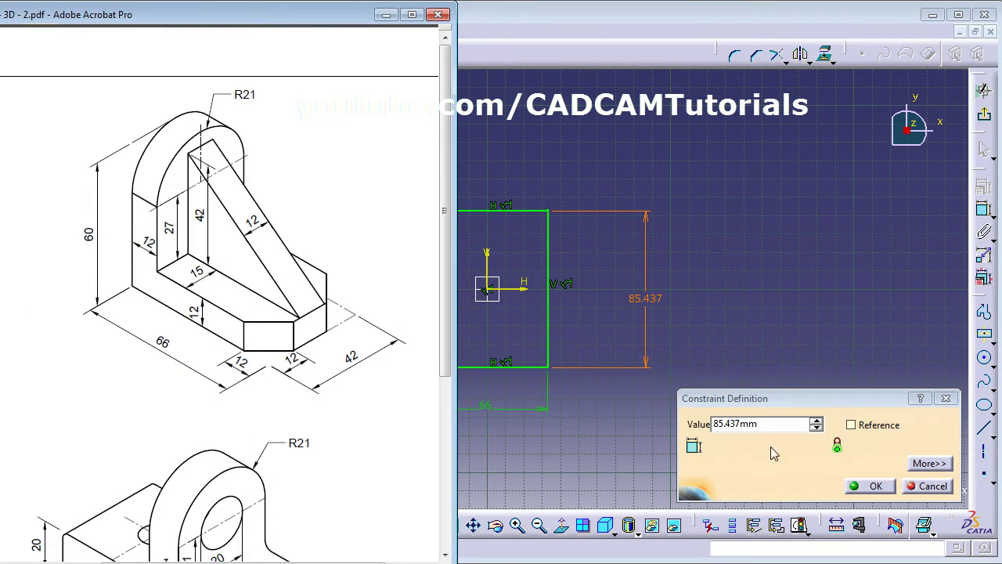
pyautogui.click(770, 421)
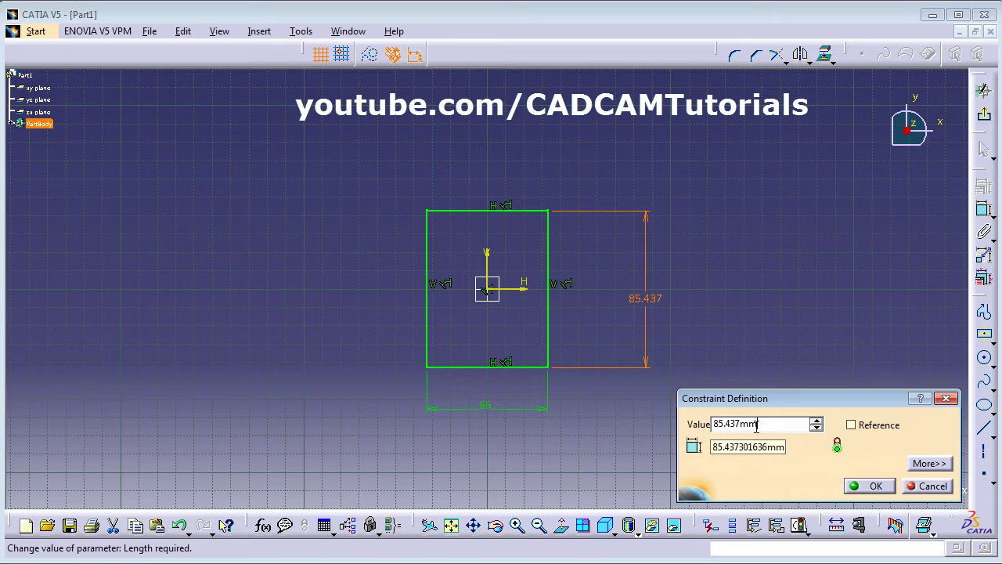
pyautogui.doubleClick(757, 423)
pyautogui.write('42')
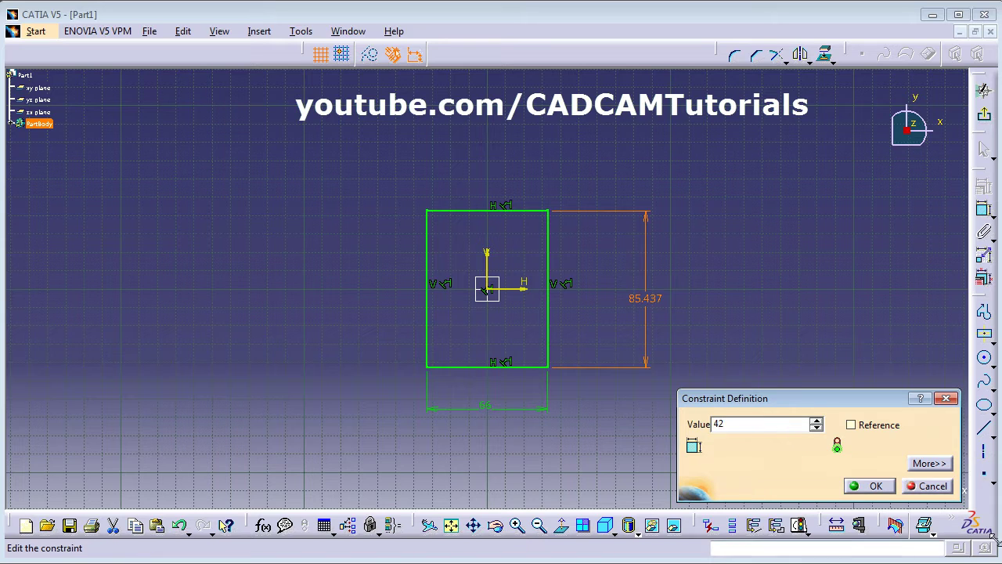
pyautogui.click(871, 486)
pyautogui.click(773, 412)
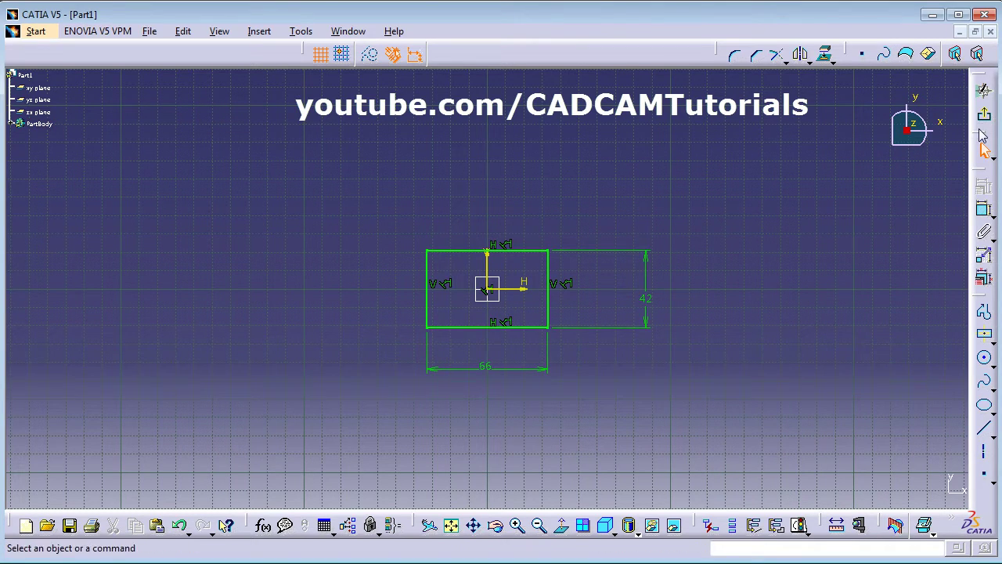
# Step: Reopen Sketch.1, change the 66 width to 42 and the 42 height to 66, then exit
pyautogui.click(984, 115)
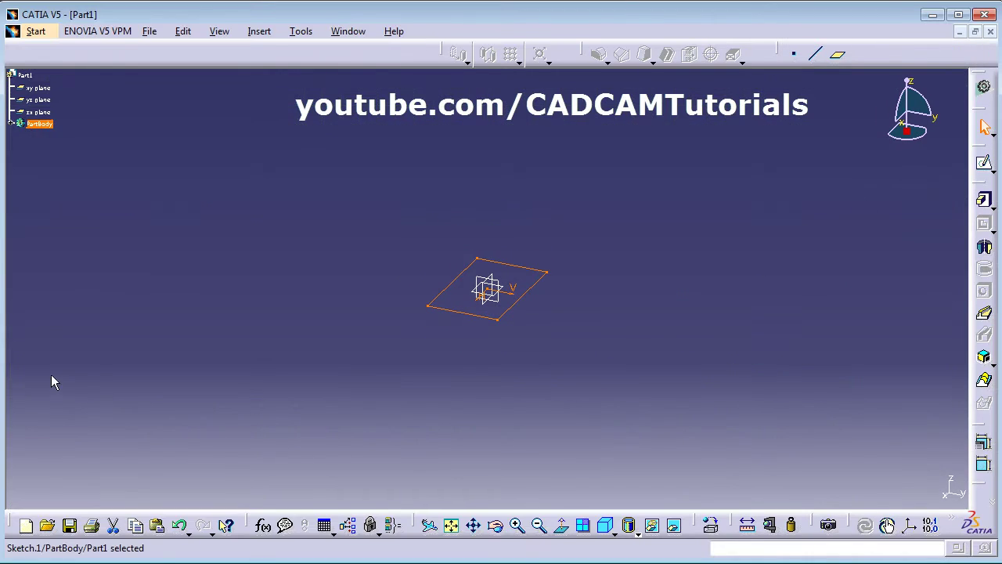
pyautogui.hotkey('alt', 'Tab')
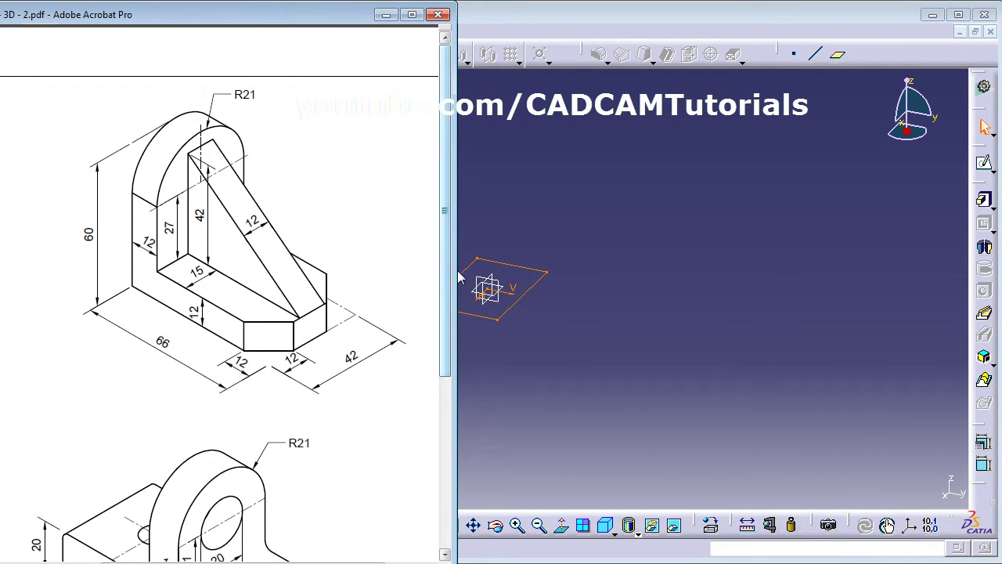
pyautogui.doubleClick(520, 317)
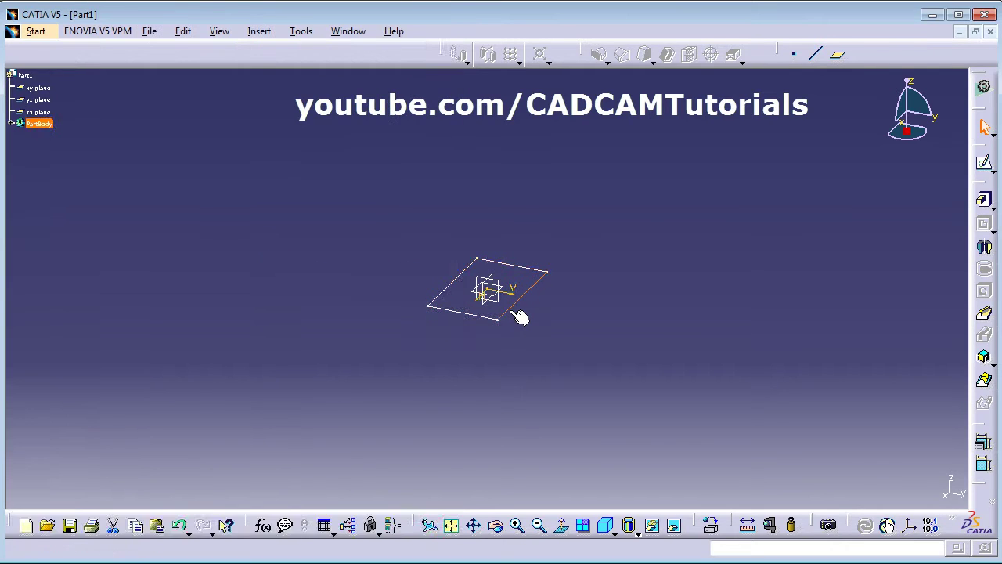
pyautogui.doubleClick(496, 368)
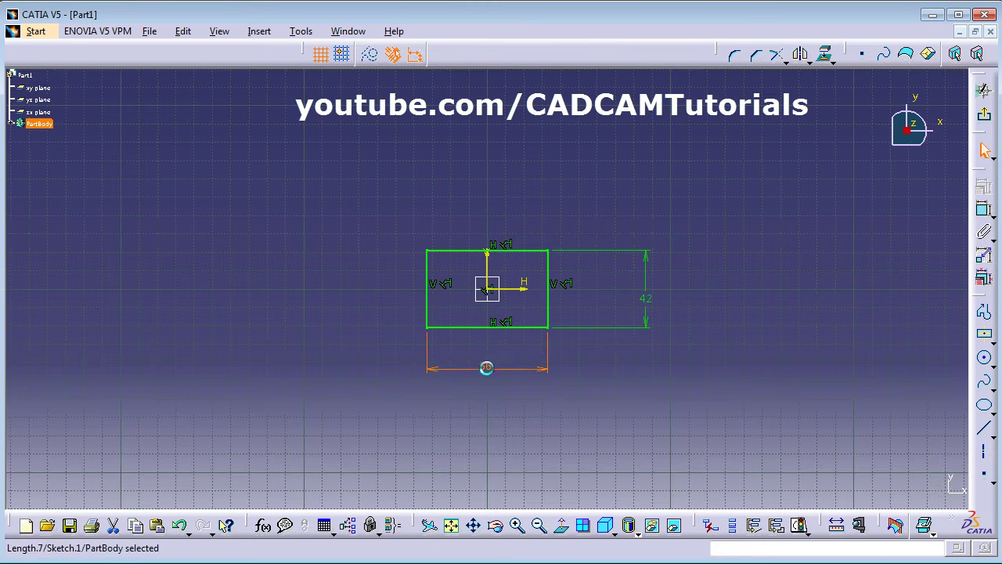
pyautogui.write('42')
pyautogui.press('Return')
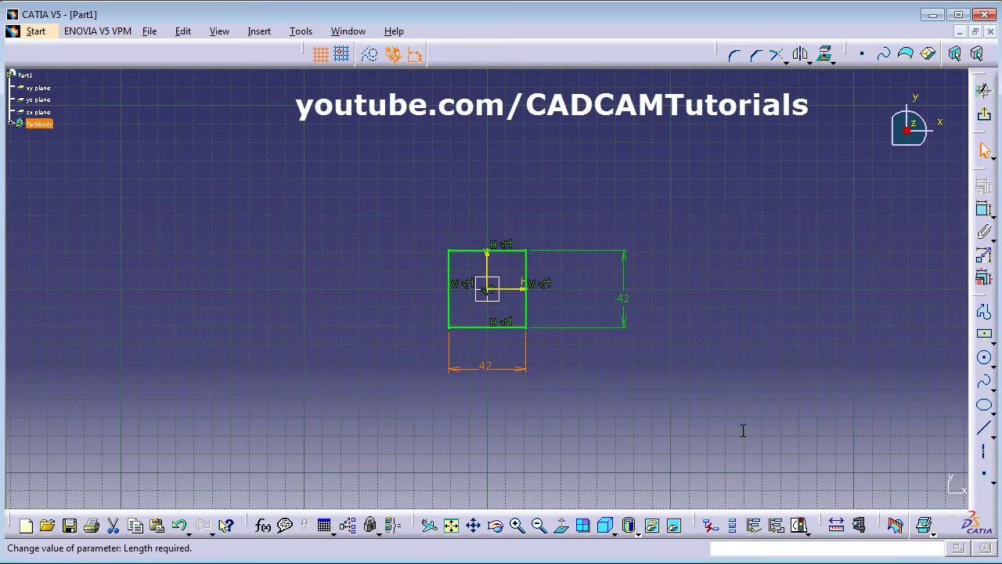
pyautogui.doubleClick(626, 313)
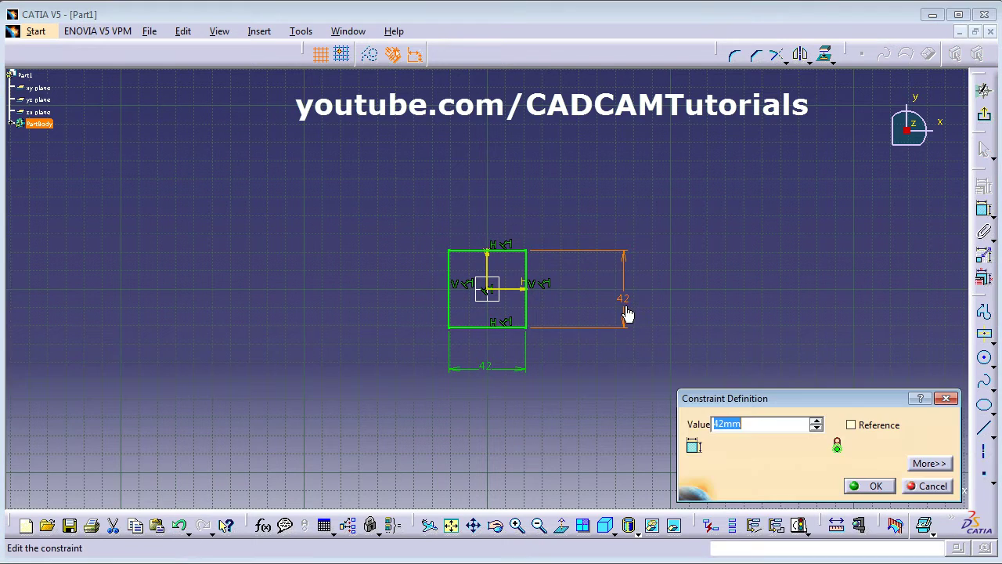
pyautogui.write('66')
pyautogui.press('Return')
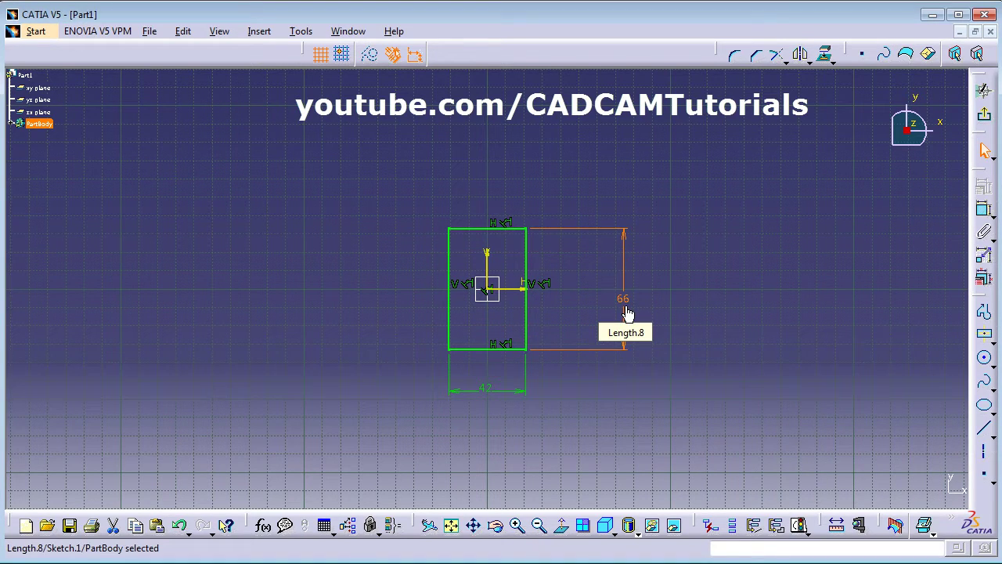
pyautogui.click(986, 118)
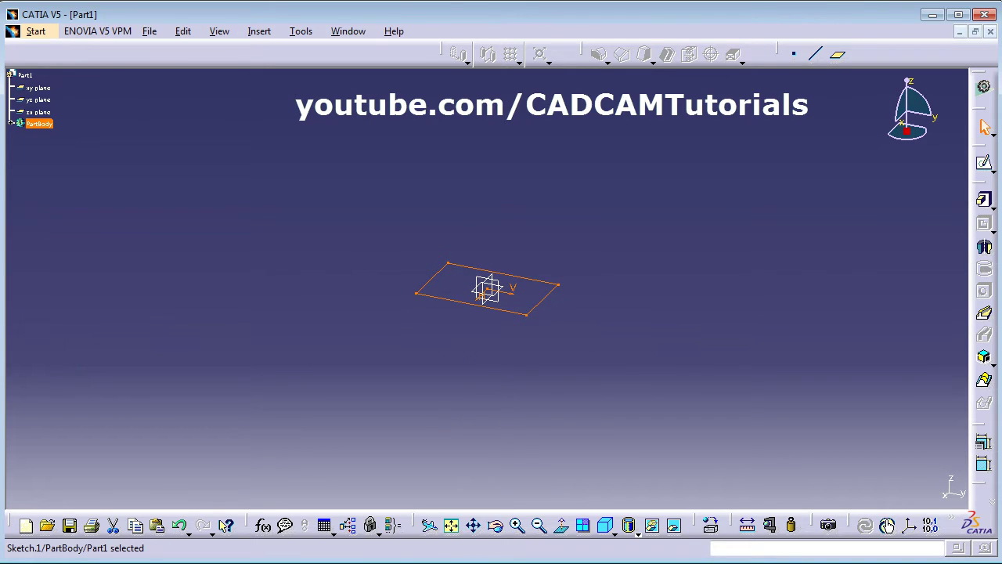
# Step: Pad Sketch.1 to a 12 mm thick base block and fit it in view
pyautogui.hotkey('alt', 'Tab')
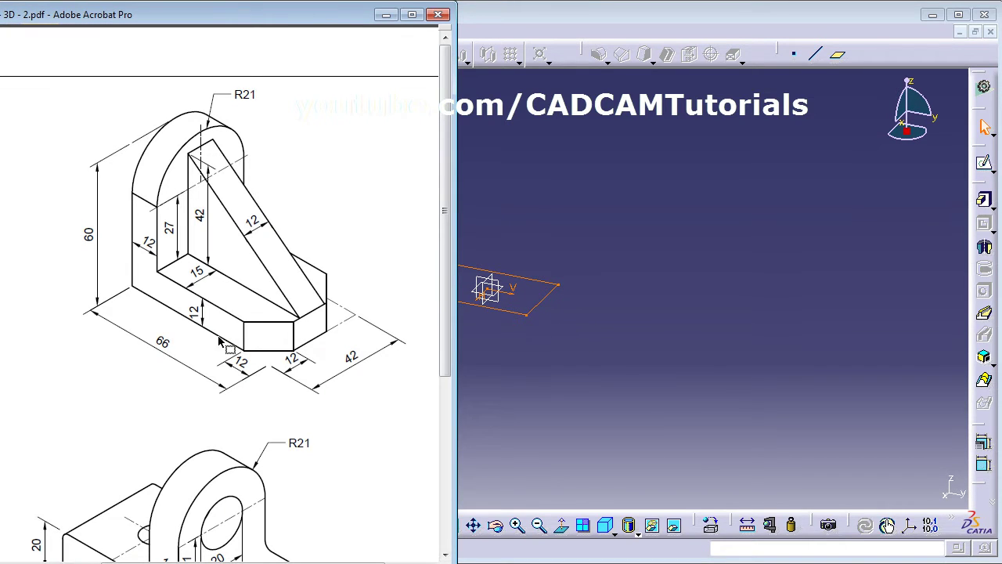
pyautogui.click(675, 319)
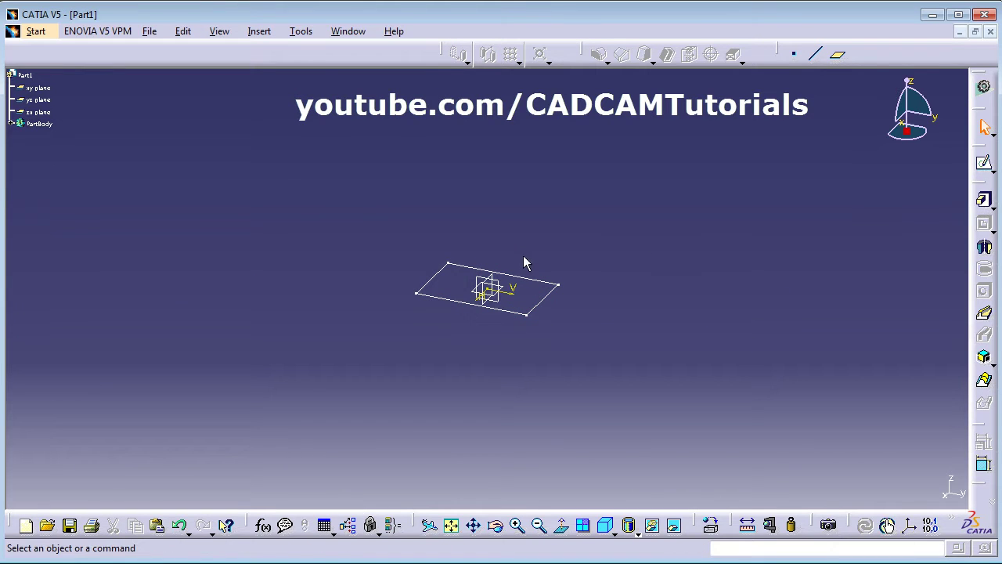
pyautogui.click(984, 202)
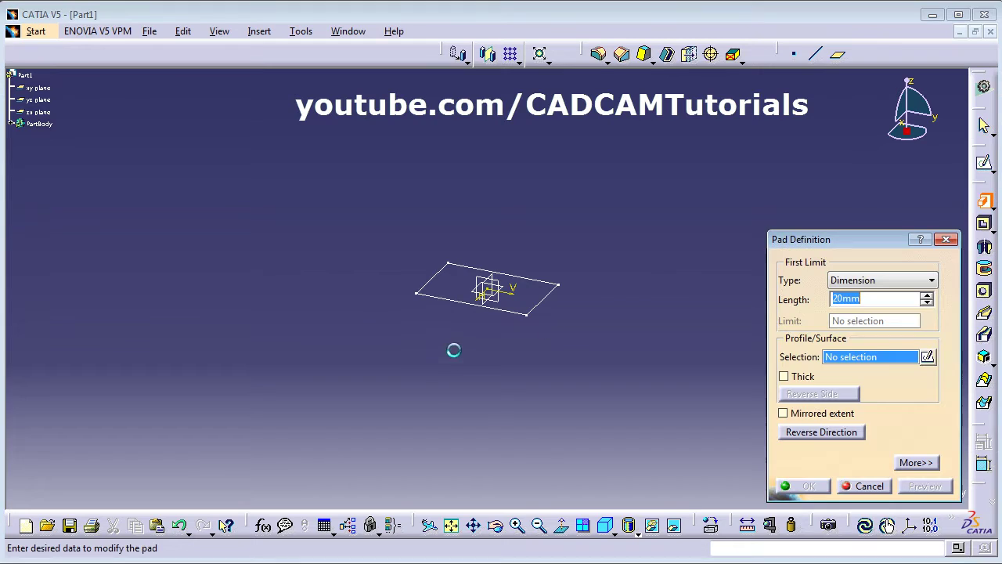
pyautogui.click(513, 316)
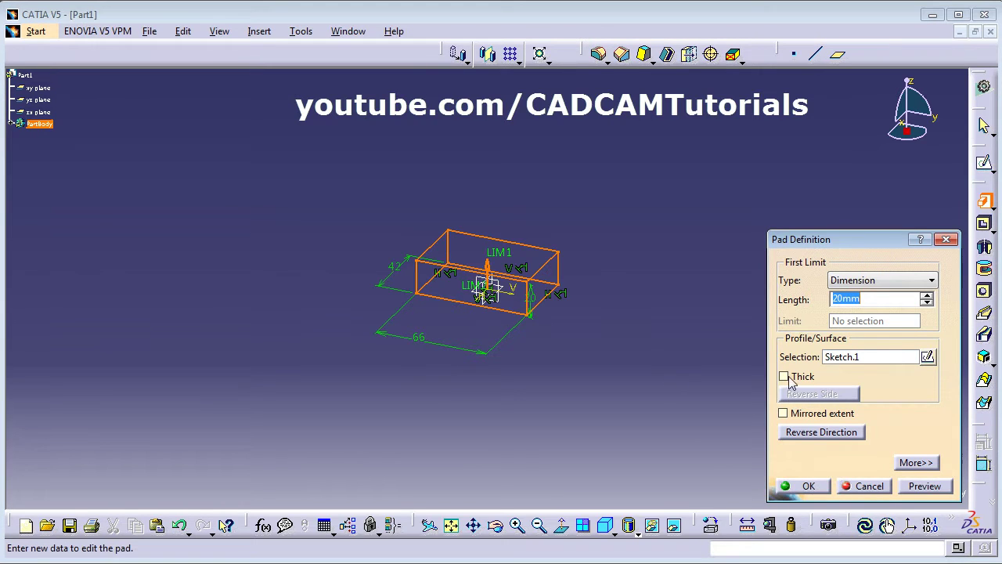
pyautogui.write('12')
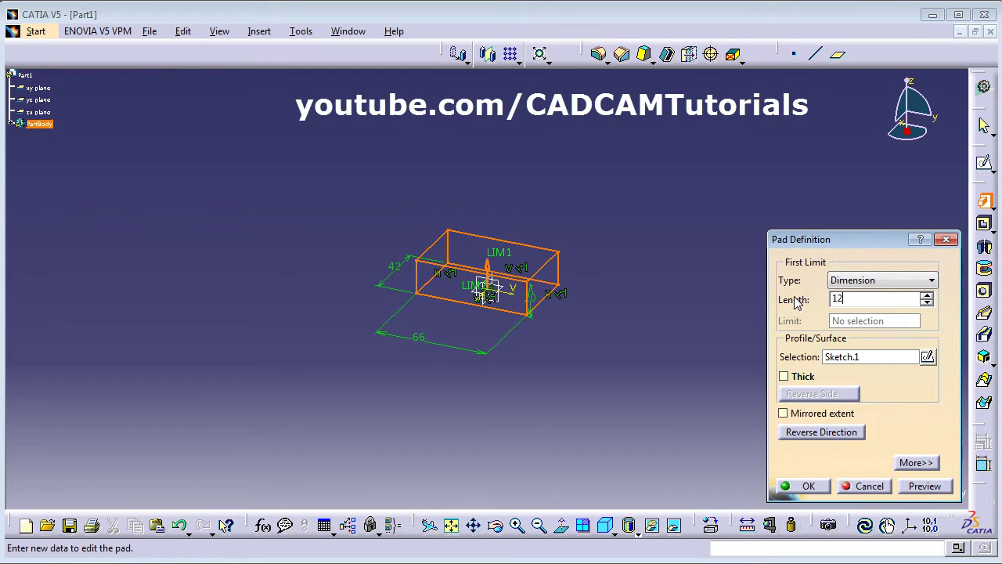
pyautogui.click(809, 487)
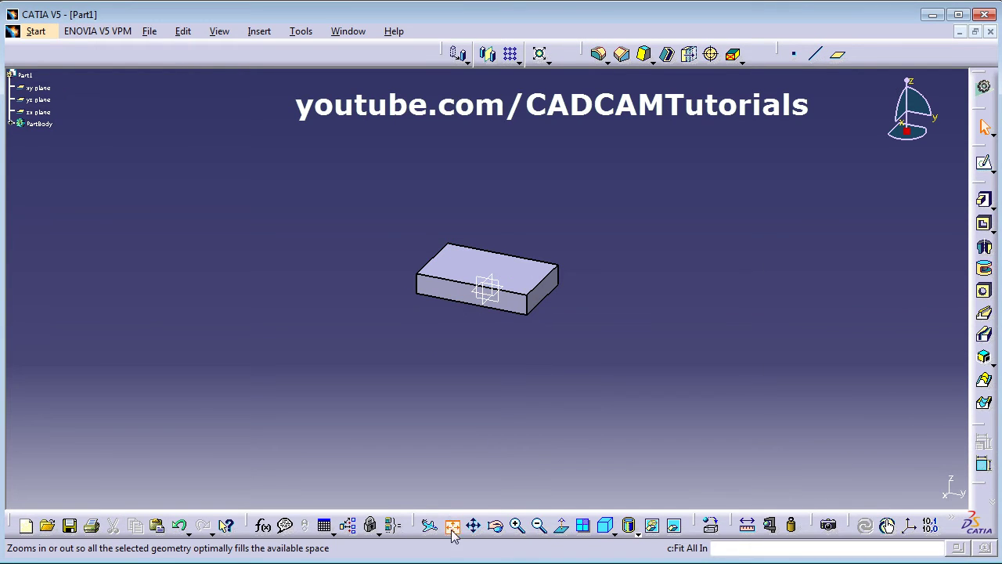
pyautogui.click(452, 525)
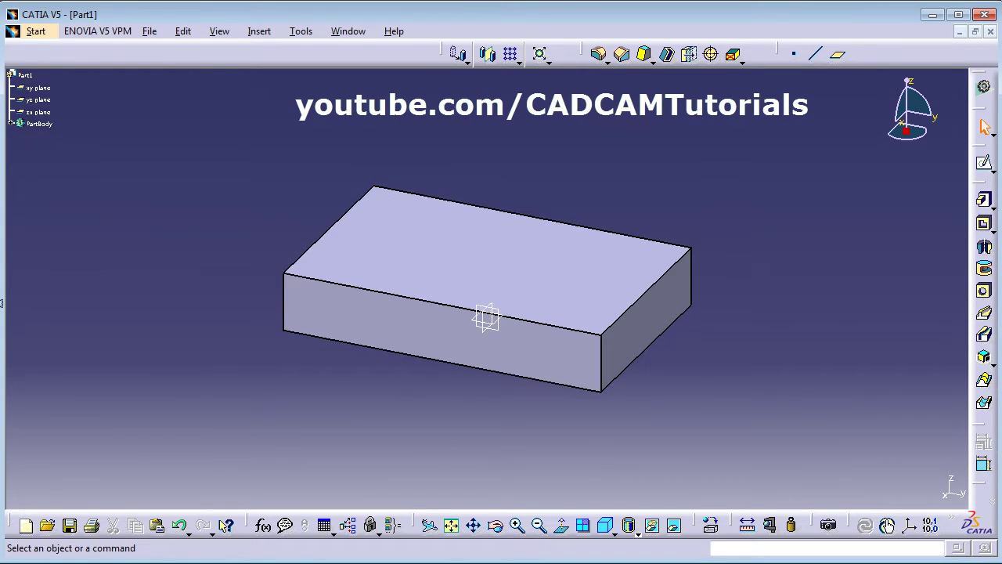
pyautogui.hotkey('alt', 'Tab')
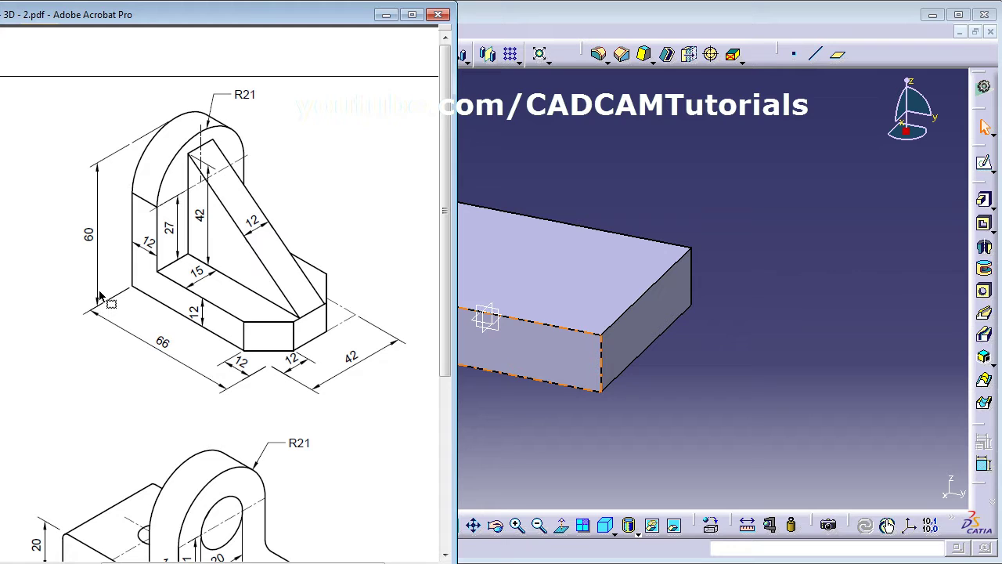
# Step: Rotate the block and place a new sketch on its short end face
pyautogui.click(516, 407)
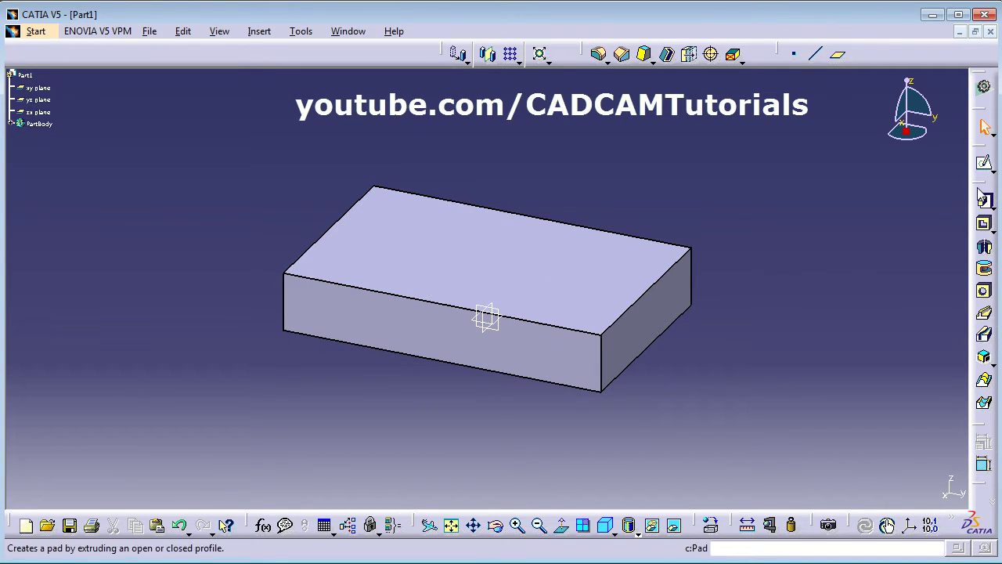
pyautogui.click(985, 165)
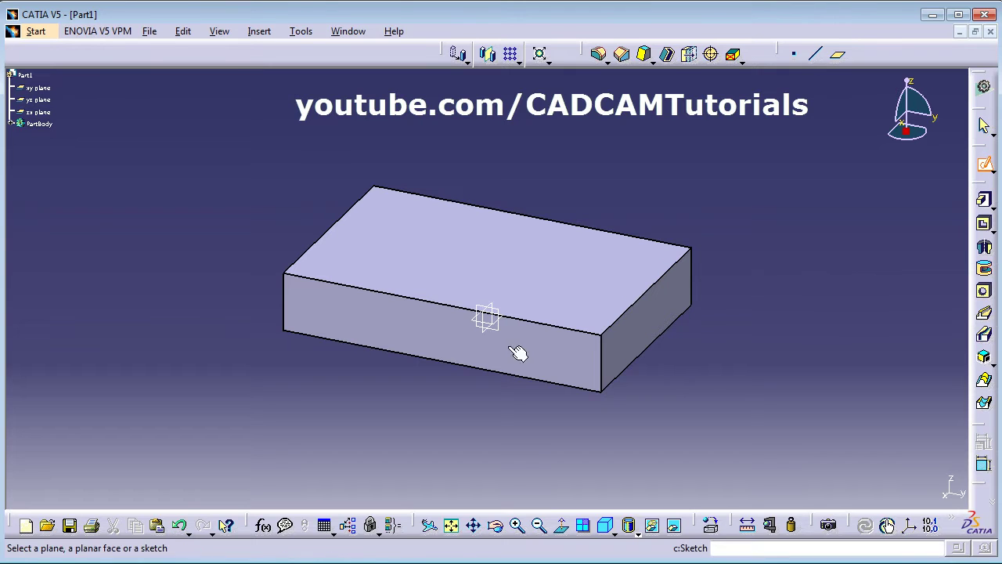
pyautogui.moveTo(360, 317)
pyautogui.mouseDown(button='middle')
pyautogui.moveTo(371, 331)
pyautogui.moveTo(456, 347)
pyautogui.mouseUp(button='middle')
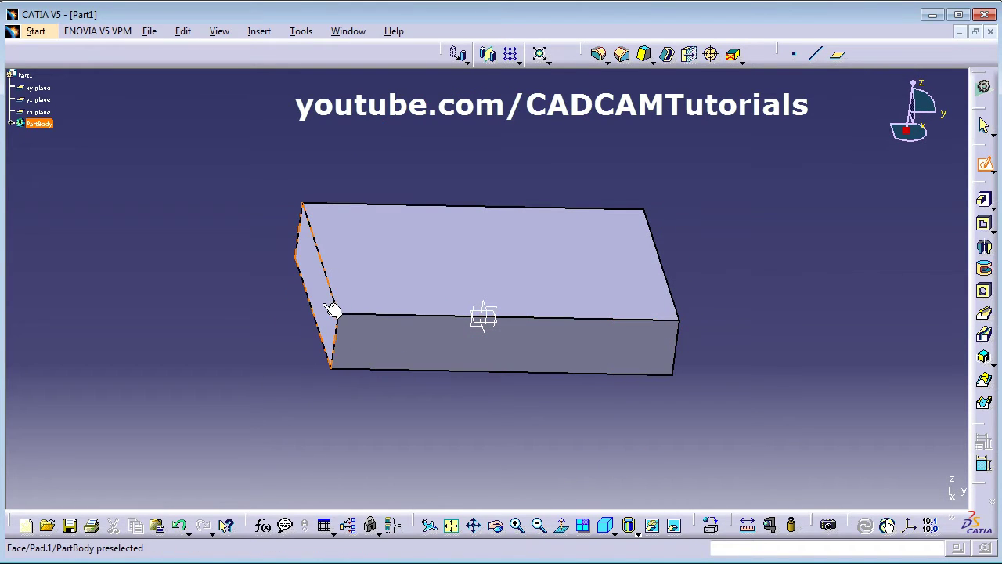
pyautogui.moveTo(643, 422); pyautogui.dragTo(587, 436, button='middle')
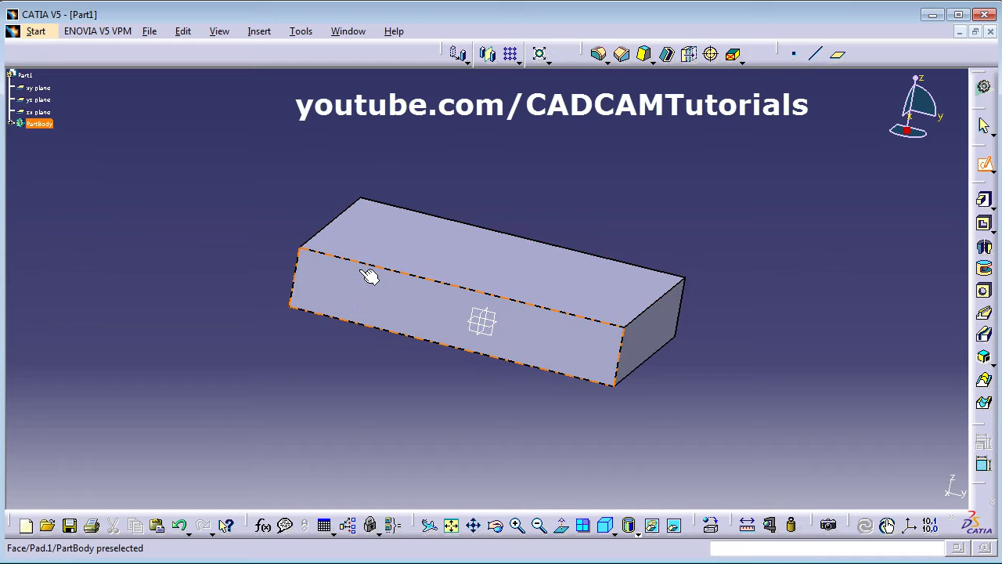
pyautogui.moveTo(369, 275); pyautogui.dragTo(386, 311, button='middle')
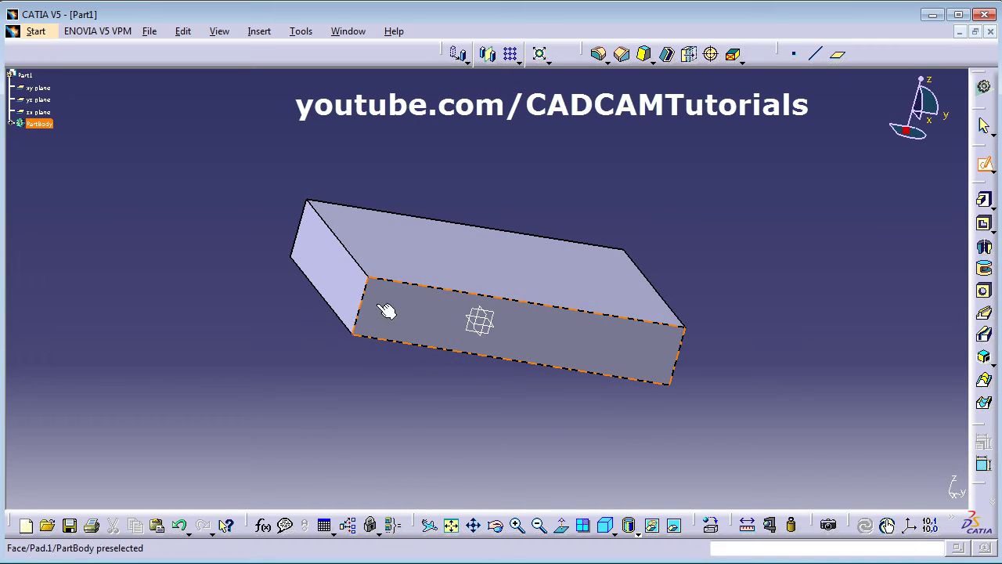
pyautogui.click(345, 281)
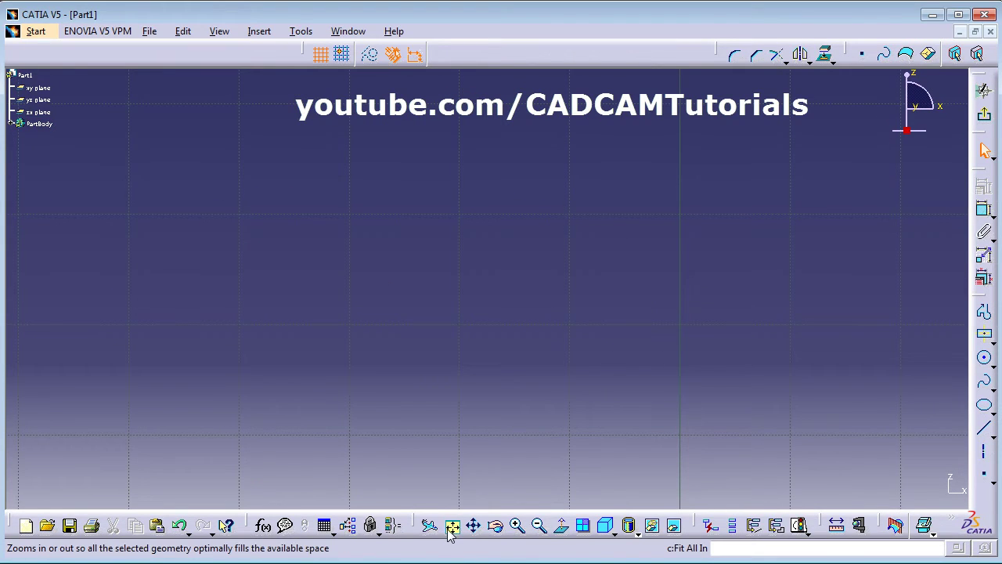
# Step: Draw a tall rectangle from the pad's outline upward using two corner points
pyautogui.click(452, 526)
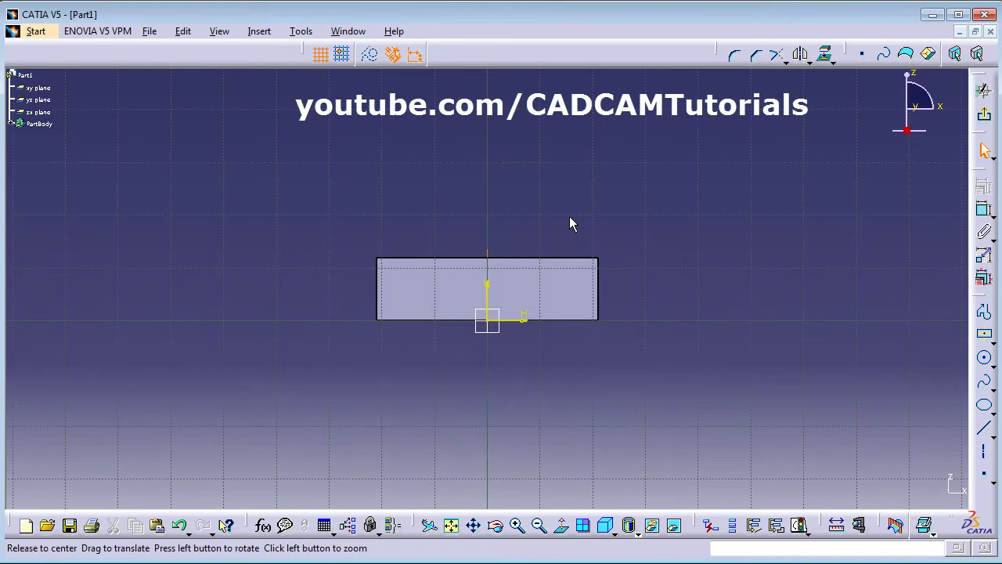
pyautogui.moveTo(570, 225); pyautogui.dragTo(571, 360, button='middle')
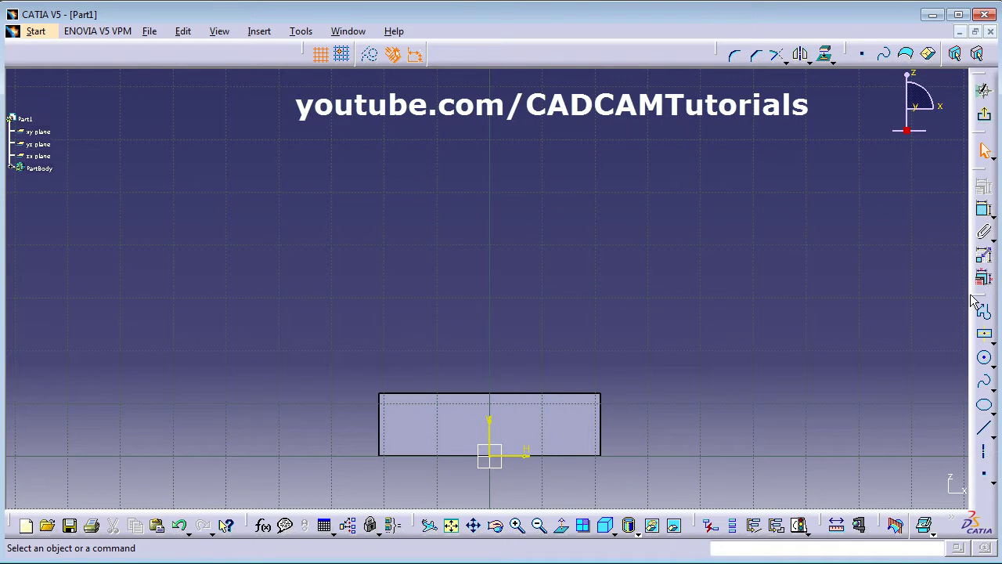
pyautogui.click(991, 338)
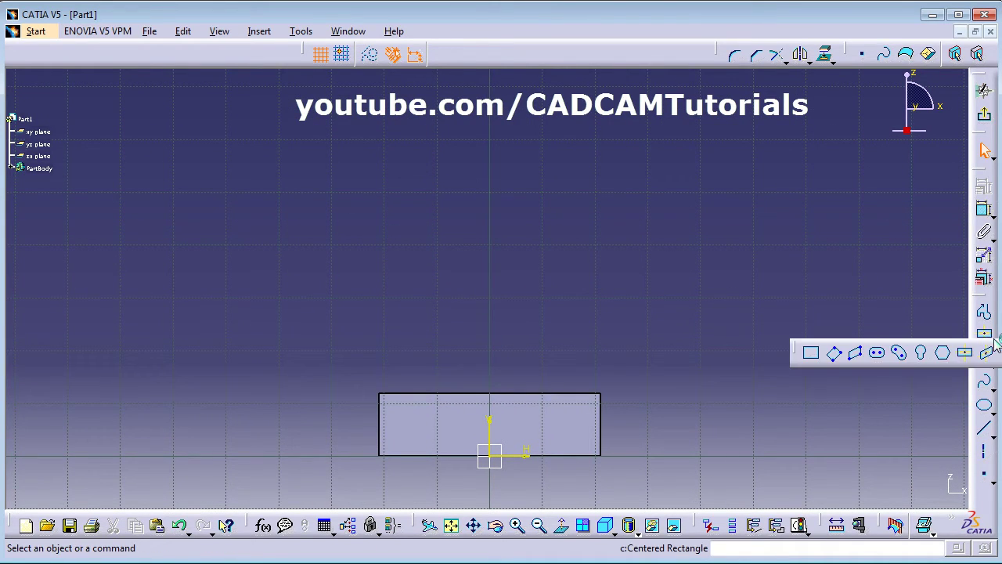
pyautogui.click(811, 356)
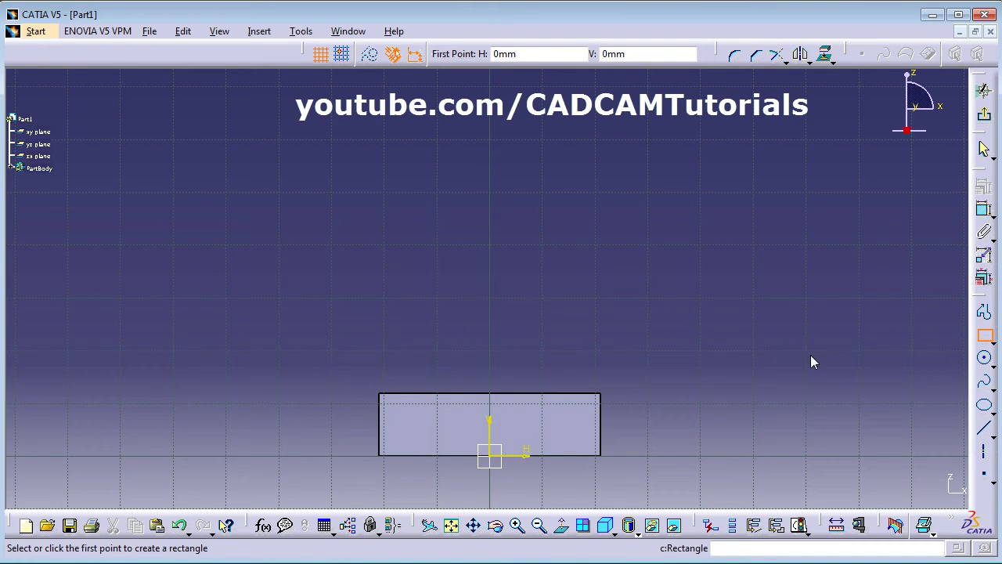
pyautogui.click(381, 372)
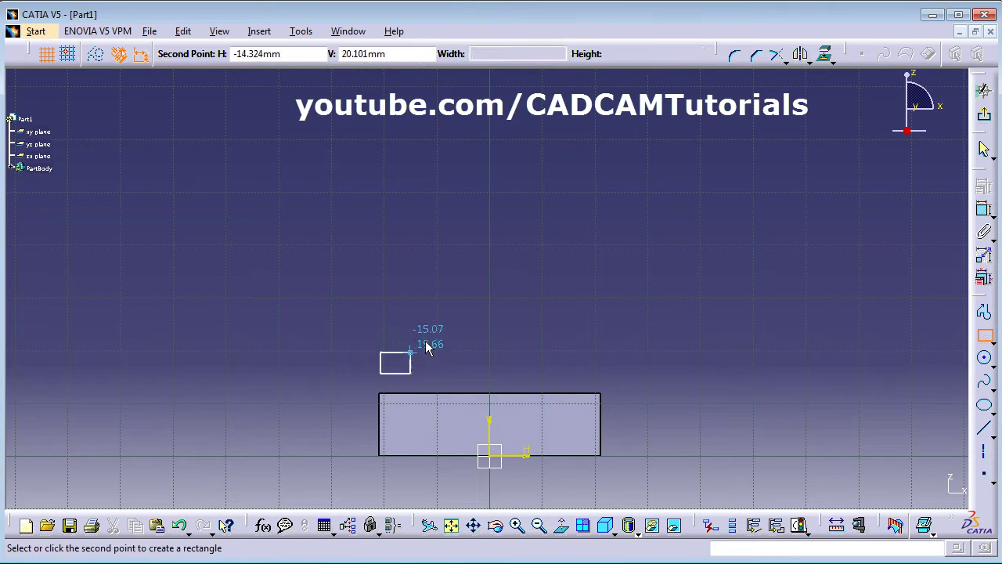
pyautogui.click(593, 127)
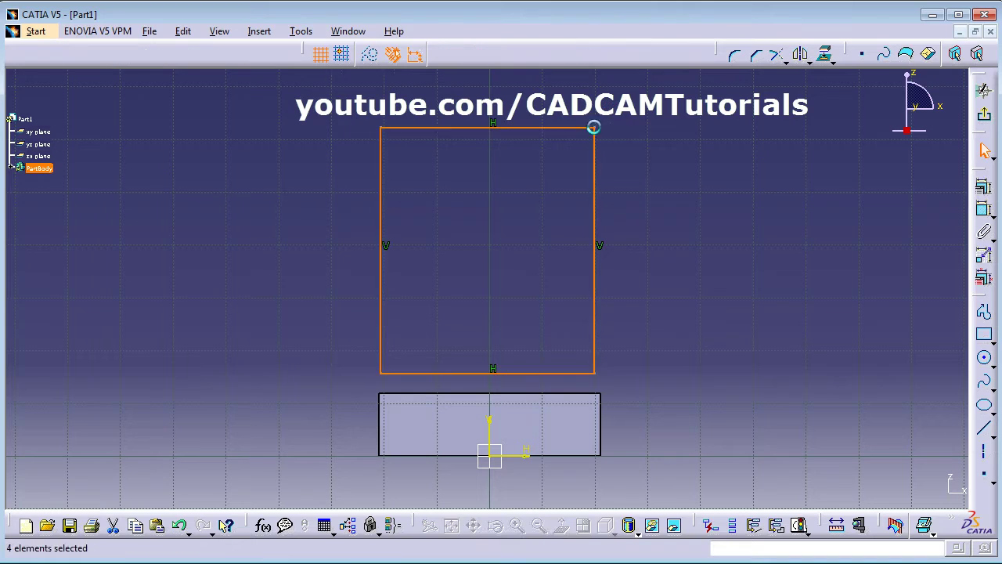
# Step: Make the rectangle's bottom line coincident with the pad's top edge
pyautogui.click(696, 264)
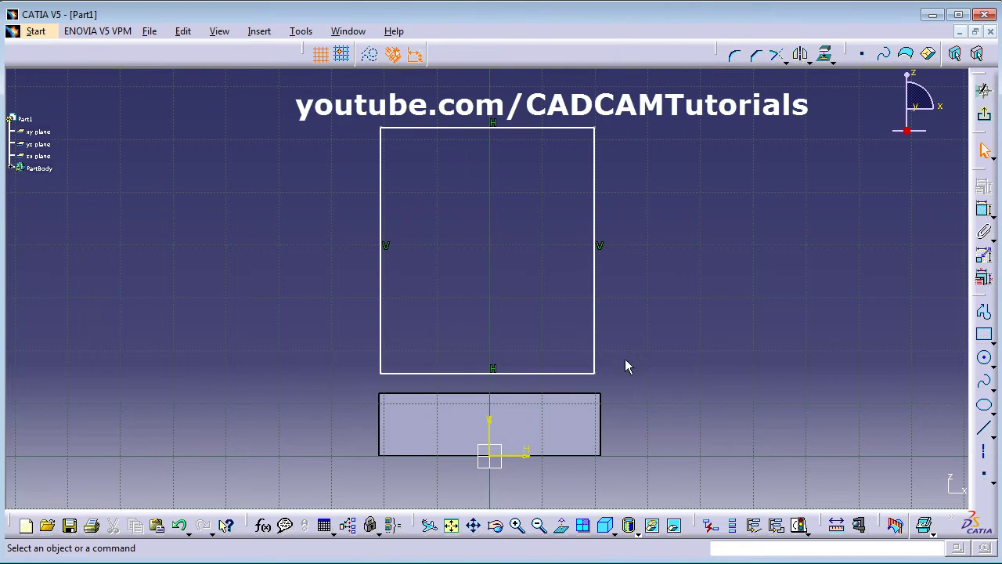
pyautogui.click(428, 394)
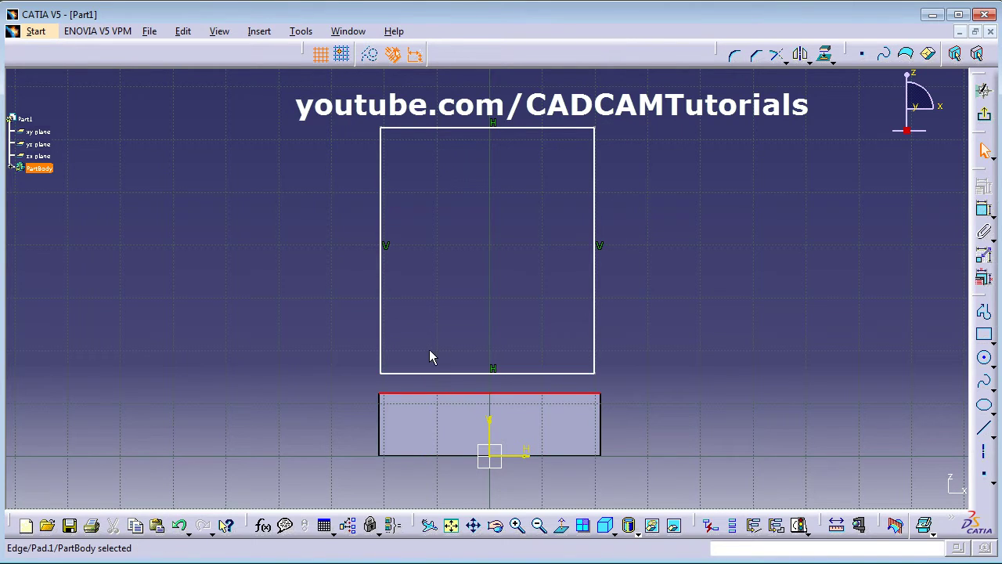
pyautogui.keyDown('ctrl'); pyautogui.click(440, 374); pyautogui.keyUp('ctrl')
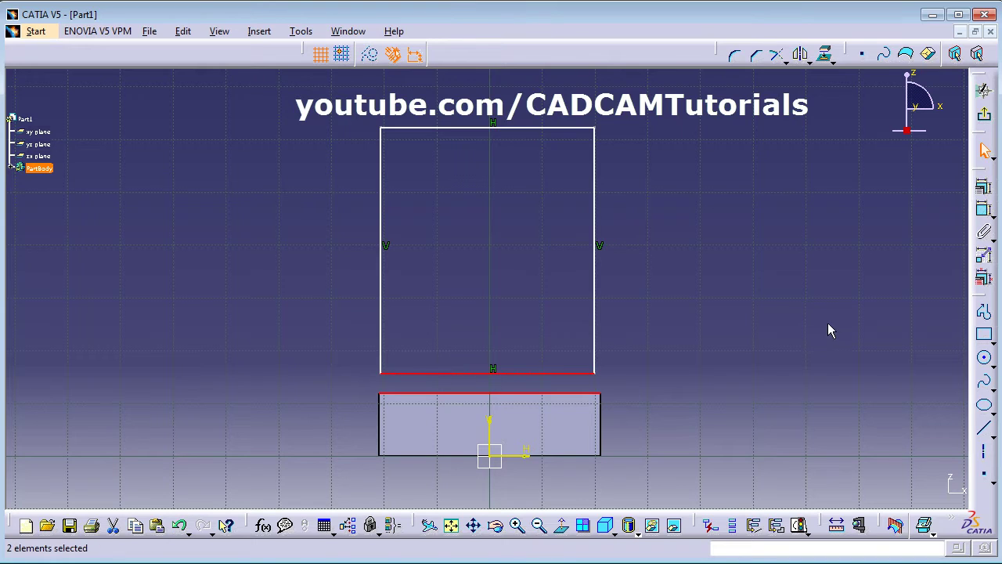
pyautogui.click(984, 191)
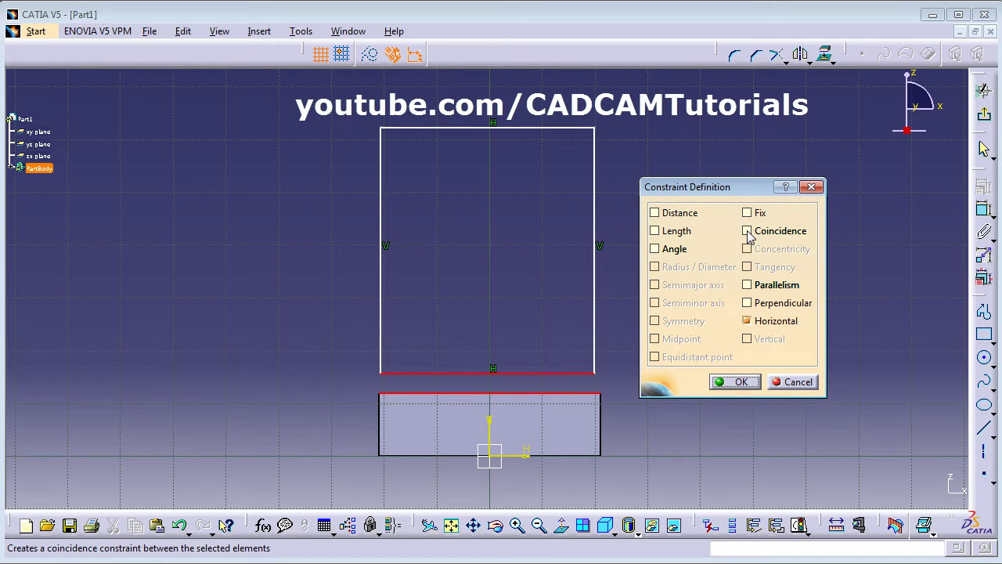
pyautogui.click(748, 233)
pyautogui.click(736, 382)
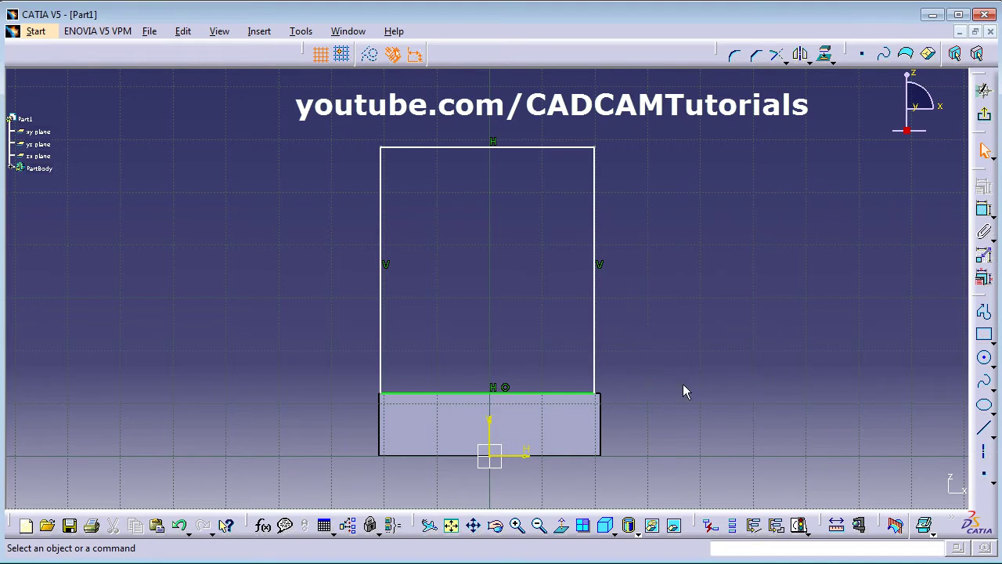
# Step: Make the rectangle's left and right sides coincident with the pad's side edges
pyautogui.click(380, 298)
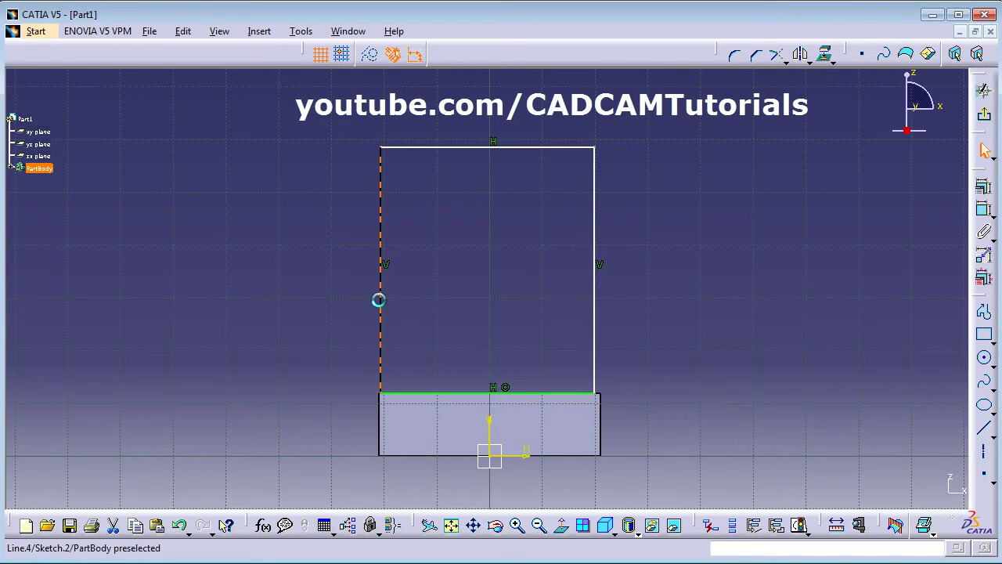
pyautogui.keyDown('ctrl'); pyautogui.click(387, 420); pyautogui.keyUp('ctrl')
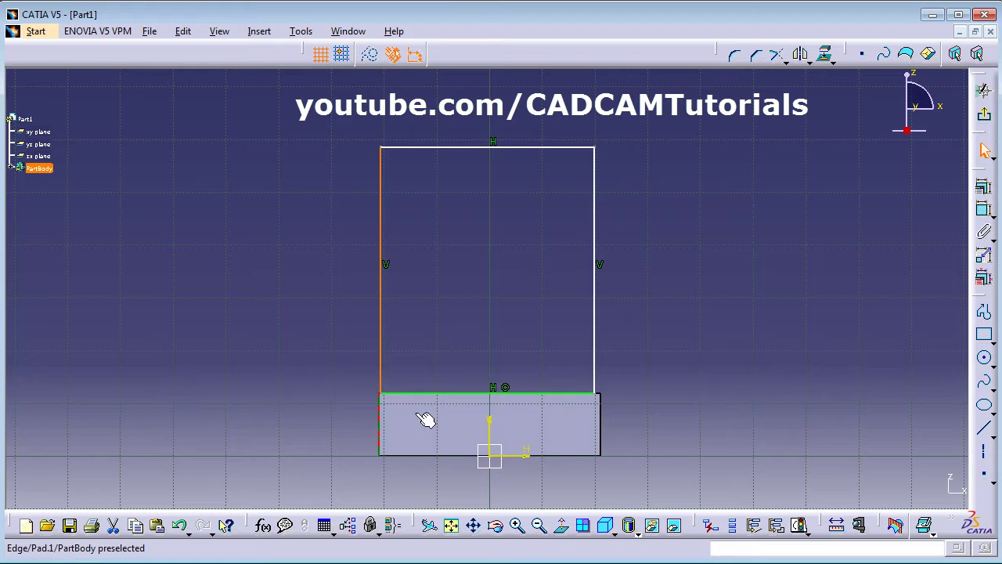
pyautogui.click(985, 189)
pyautogui.click(768, 235)
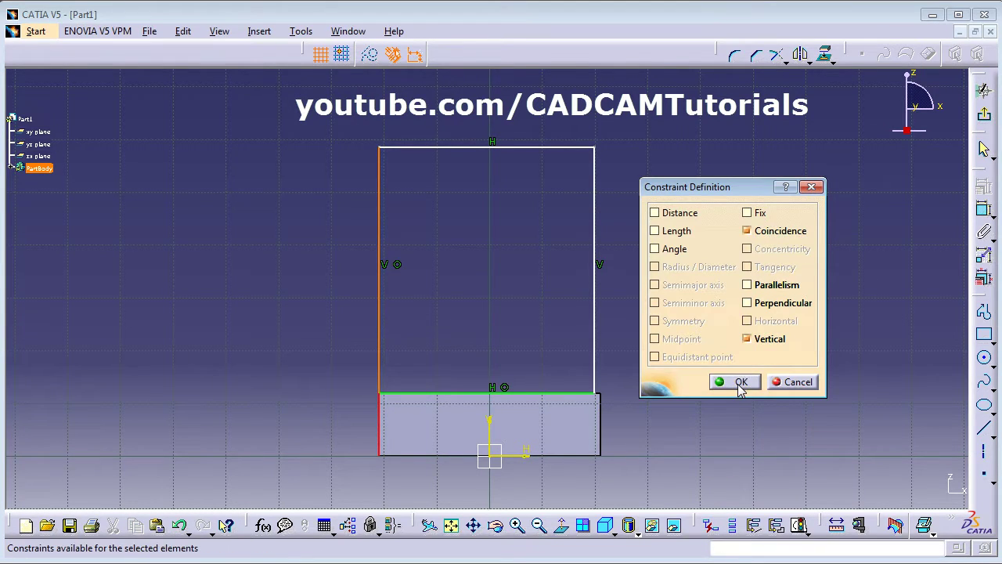
pyautogui.click(739, 382)
pyautogui.click(596, 390)
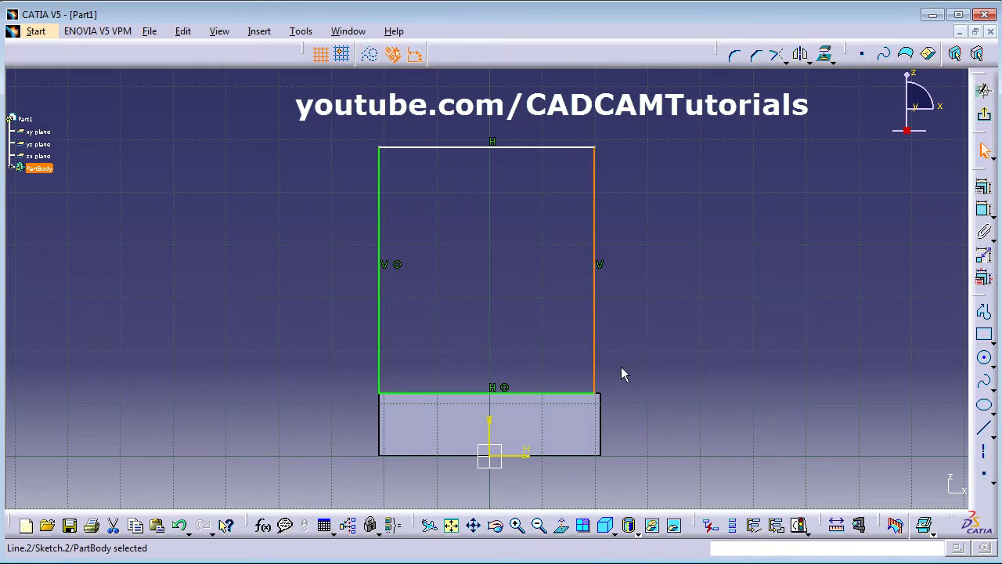
pyautogui.keyDown('ctrl'); pyautogui.click(602, 436); pyautogui.keyUp('ctrl')
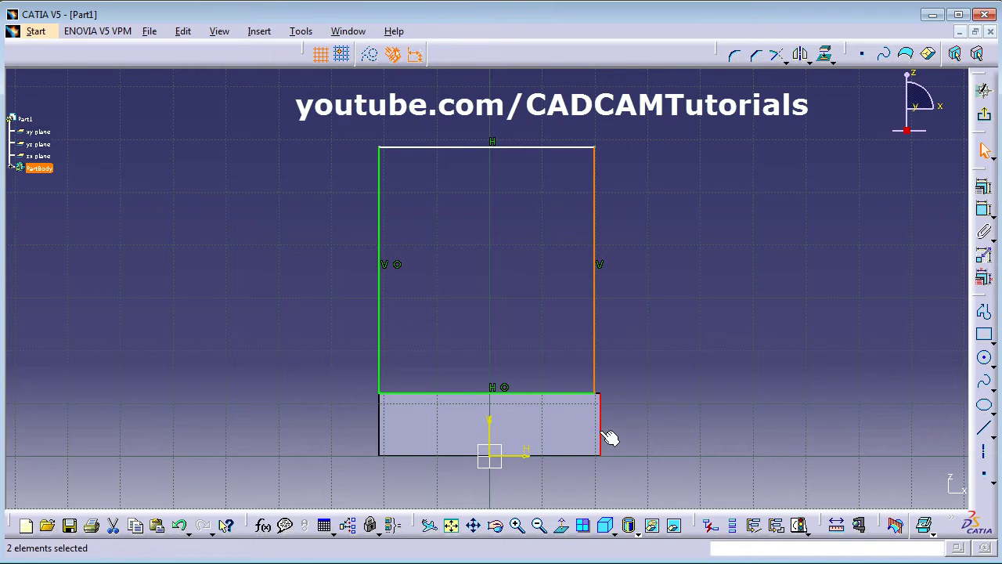
pyautogui.click(985, 190)
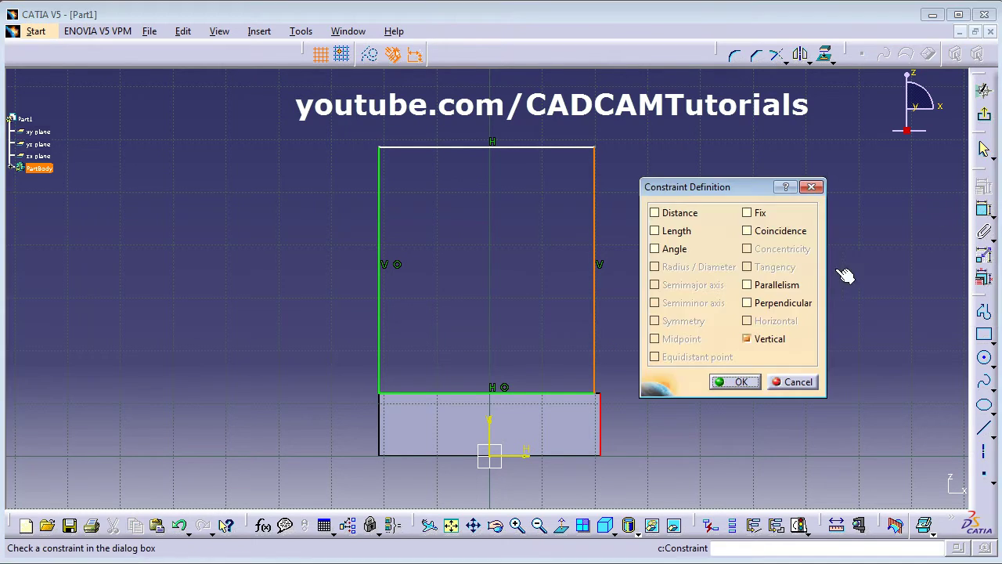
pyautogui.click(770, 230)
pyautogui.click(741, 381)
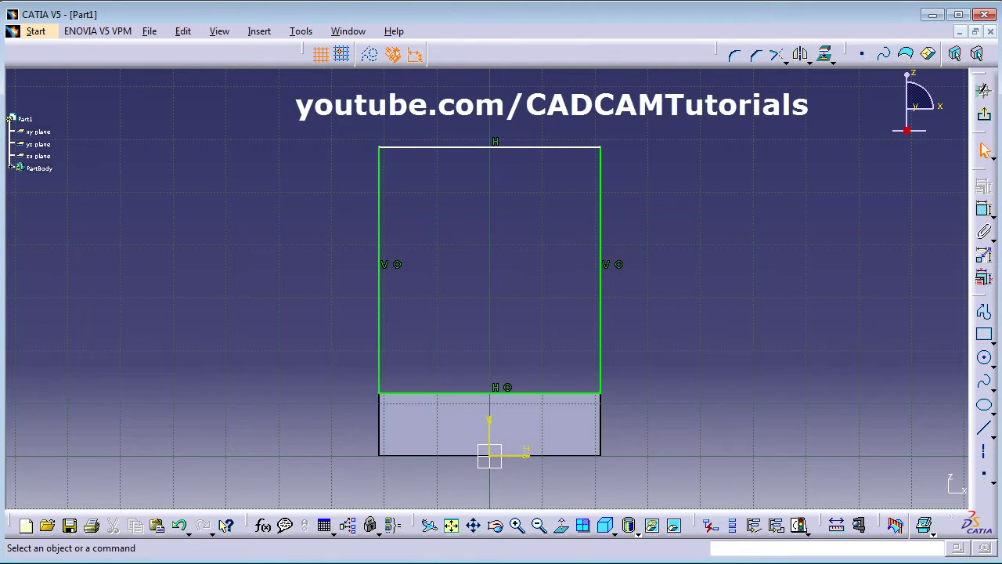
# Step: Dimension the upright 60 high from its top line to the base's bottom line
pyautogui.hotkey('alt', 'Tab')
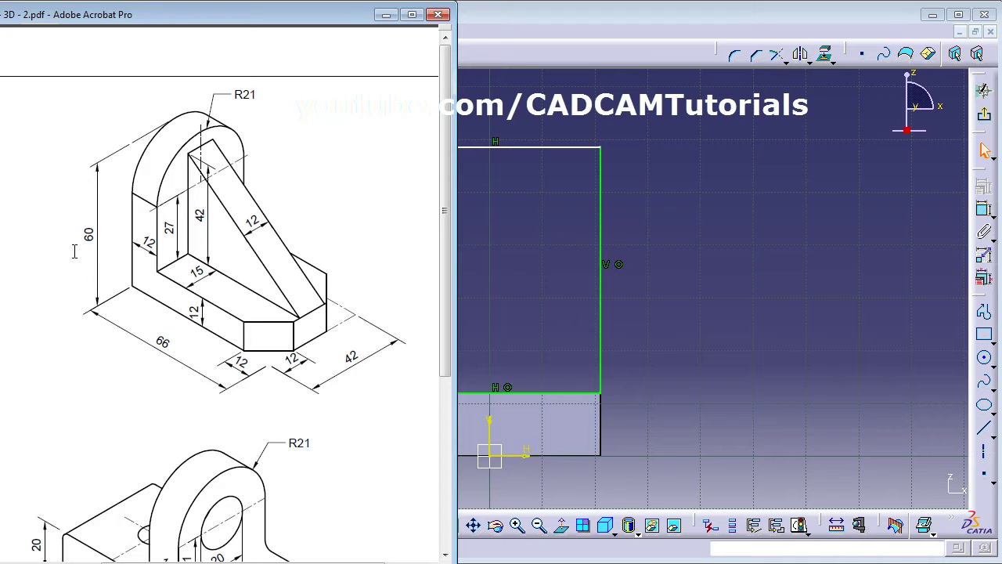
pyautogui.hotkey('alt', 'Tab')
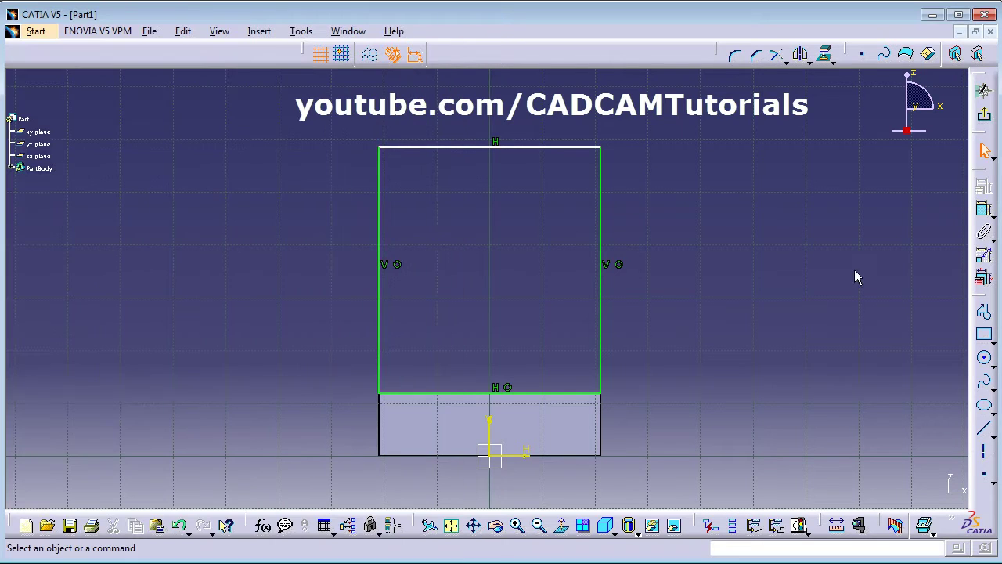
pyautogui.click(984, 210)
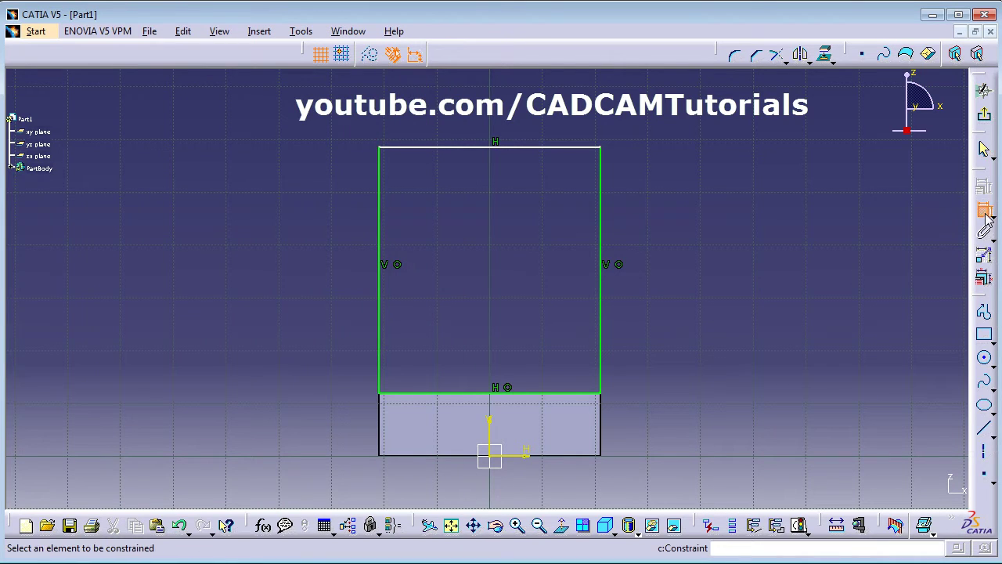
pyautogui.click(530, 147)
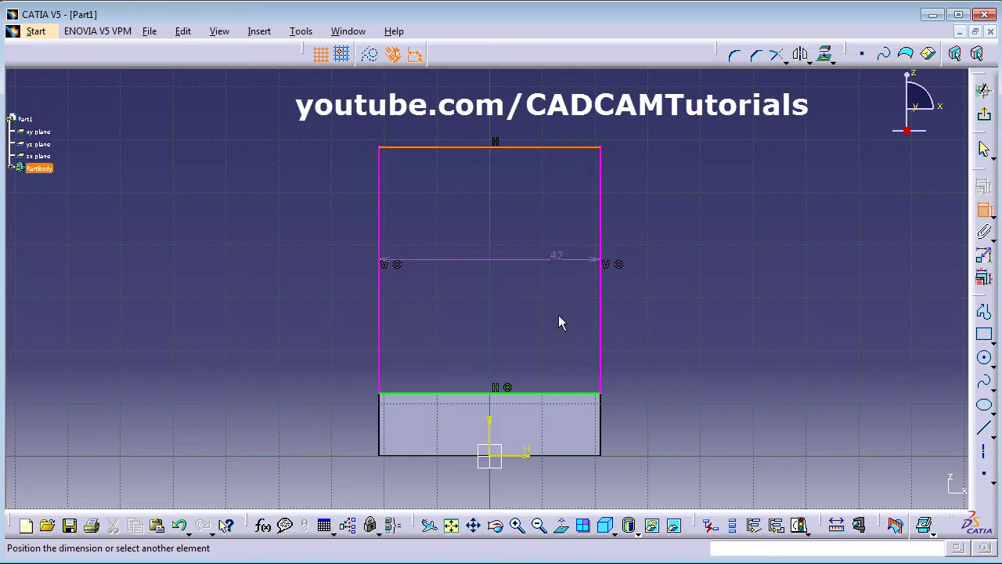
pyautogui.click(565, 455)
pyautogui.click(678, 309)
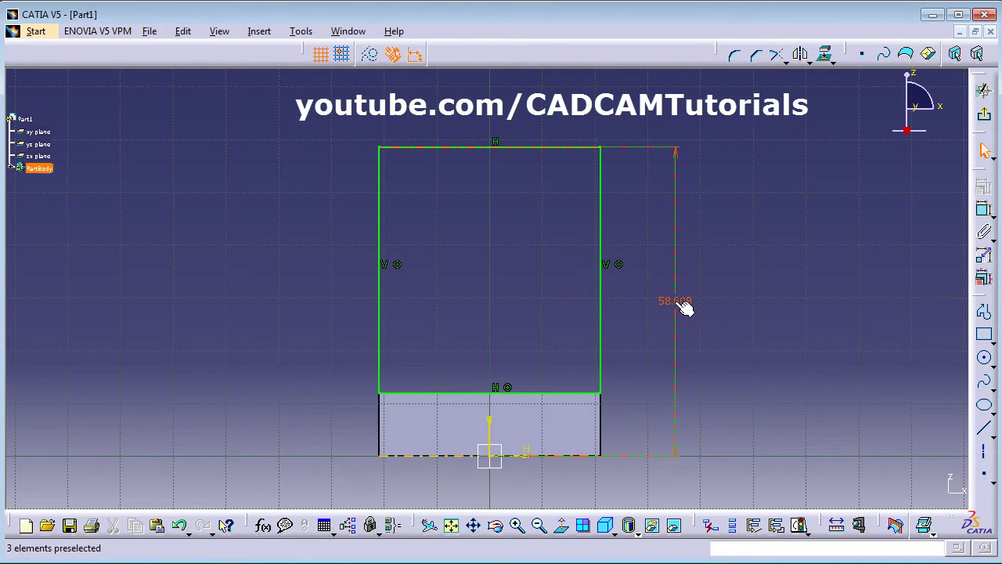
pyautogui.doubleClick(674, 302)
pyautogui.write('6')
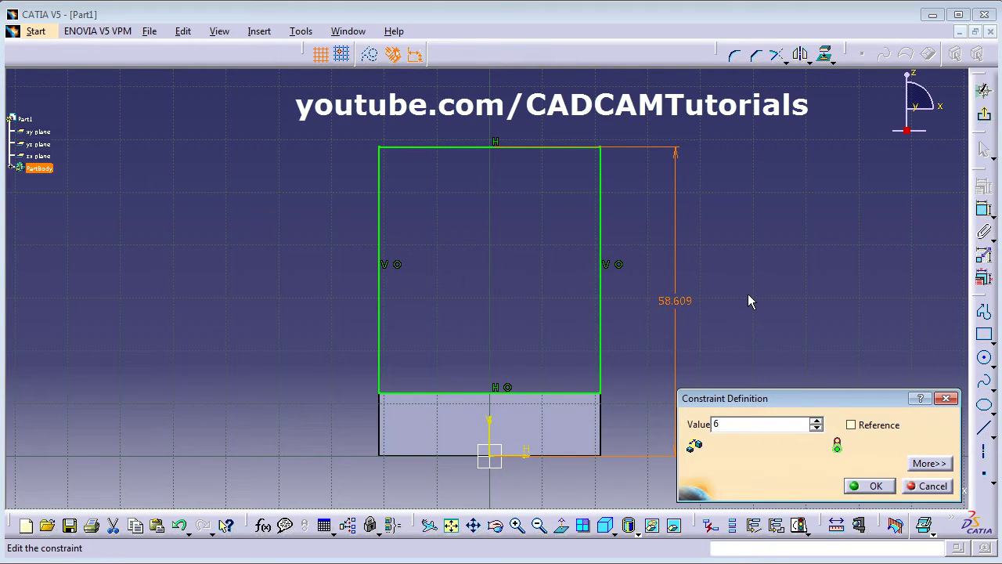
pyautogui.write('0')
pyautogui.press('Return')
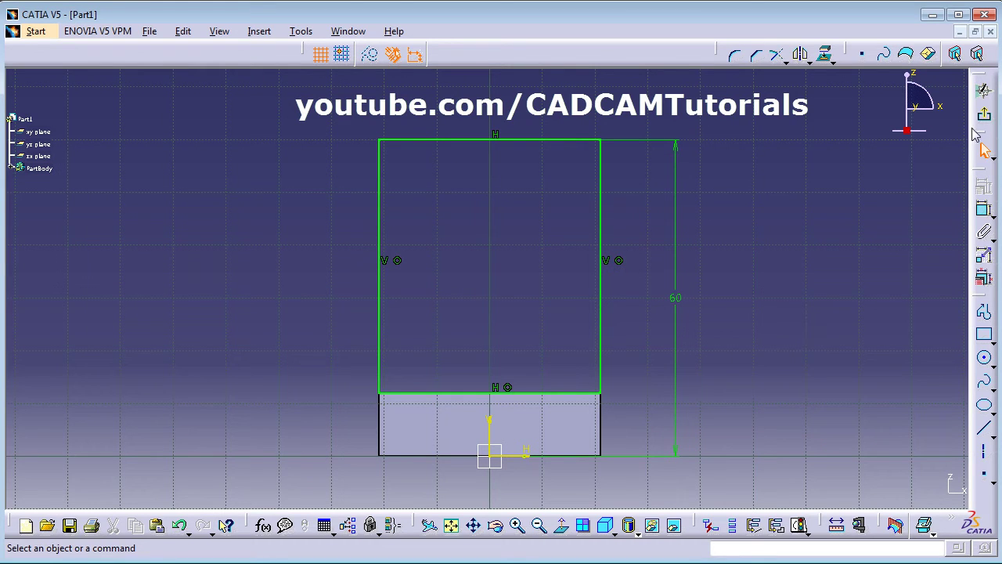
# Step: Exit the sketch and show the whole part in isometric view
pyautogui.click(984, 91)
pyautogui.moveTo(705, 315); pyautogui.dragTo(615, 302, button='middle')
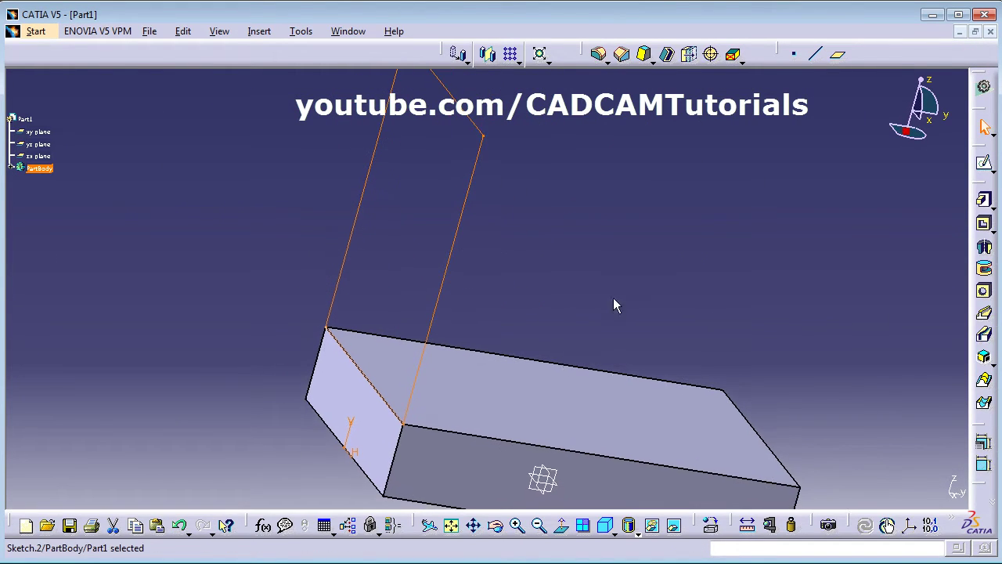
pyautogui.click(606, 527)
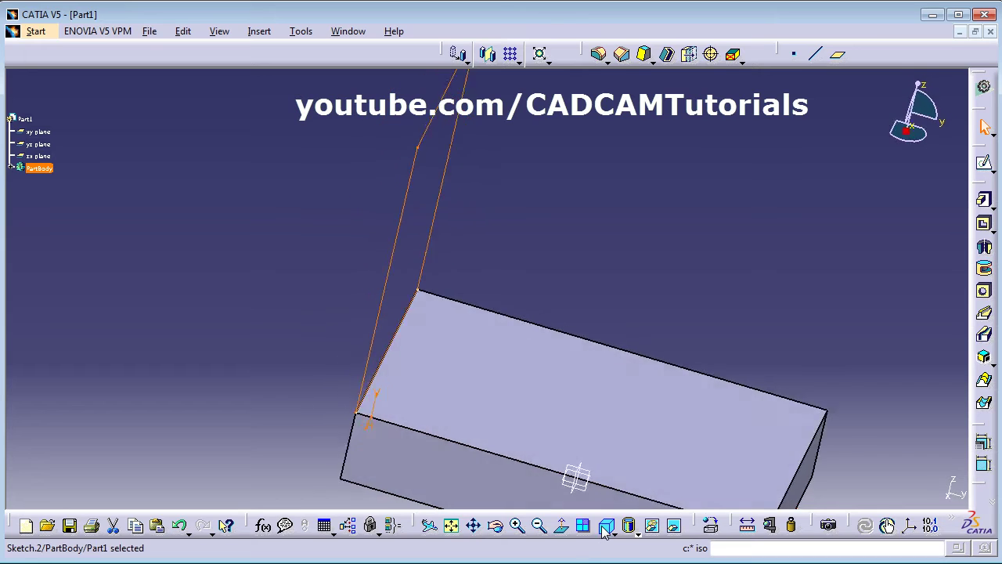
pyautogui.click(453, 527)
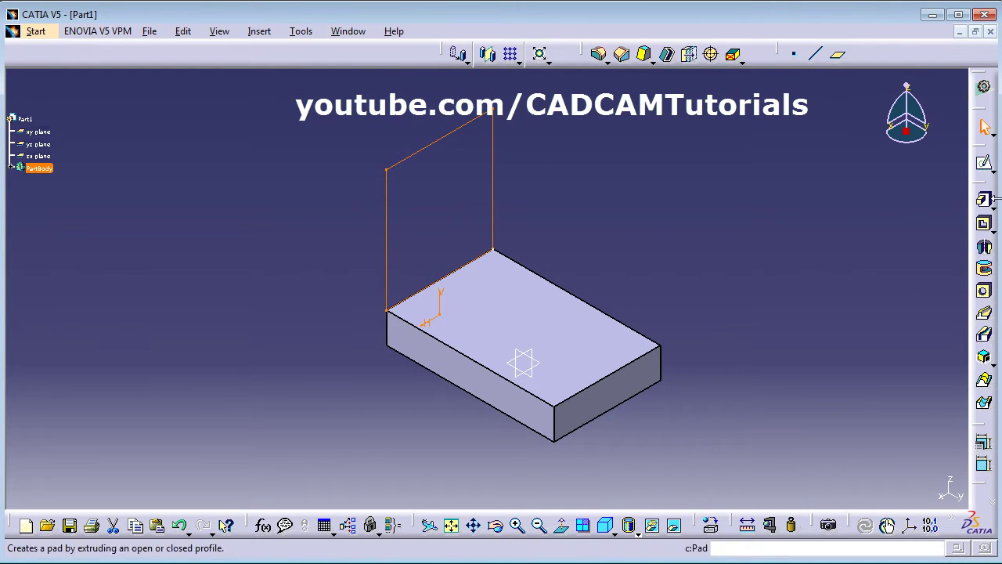
# Step: Pad Sketch.2 12 mm in the reversed direction over the base
pyautogui.click(984, 202)
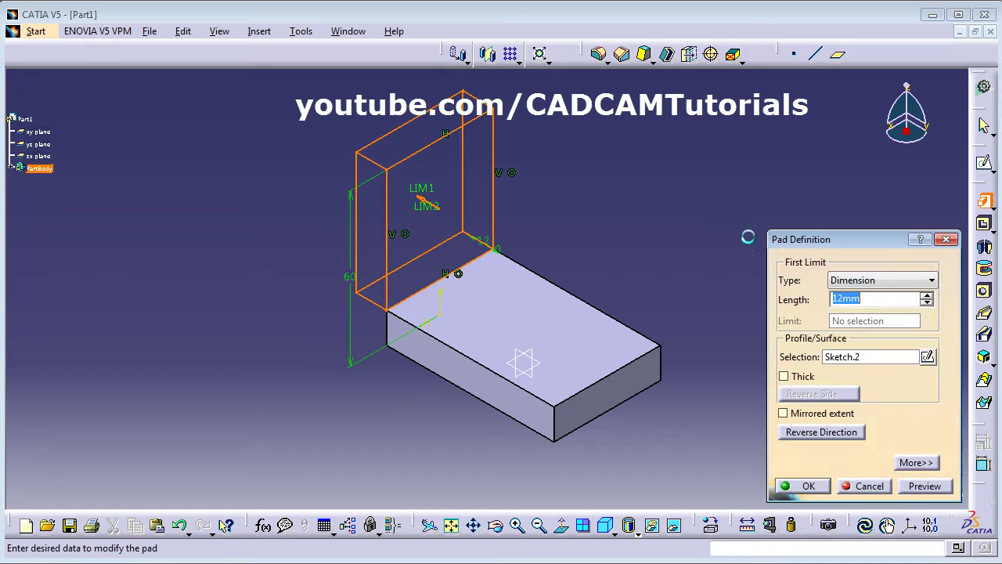
pyautogui.click(423, 205)
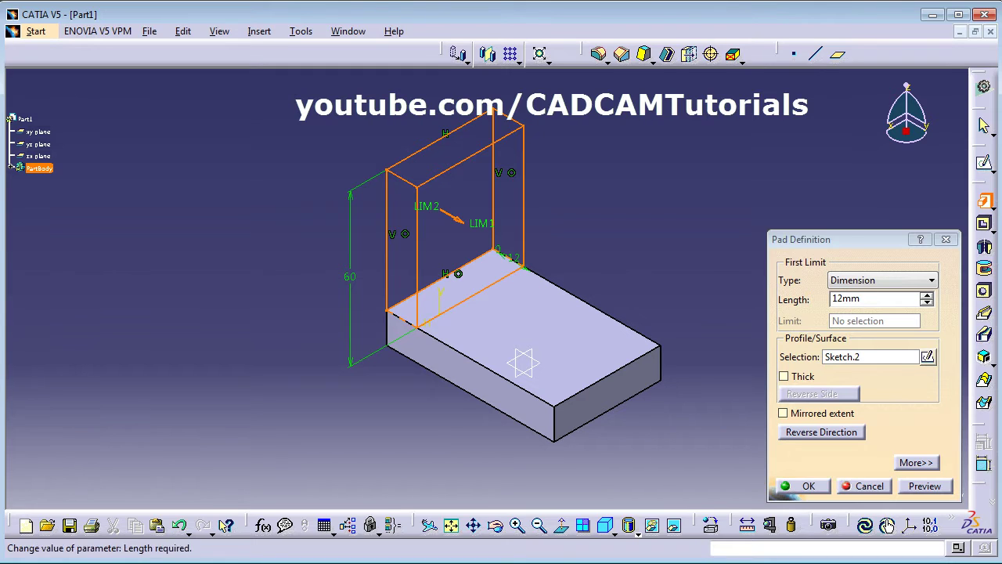
pyautogui.hotkey('alt', 'Tab')
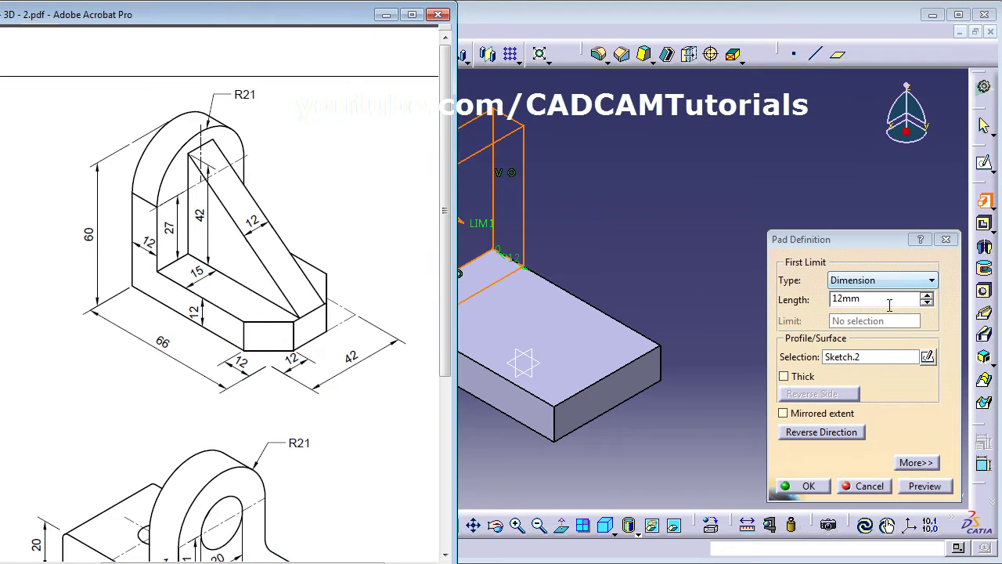
pyautogui.hotkey('alt', 'Tab')
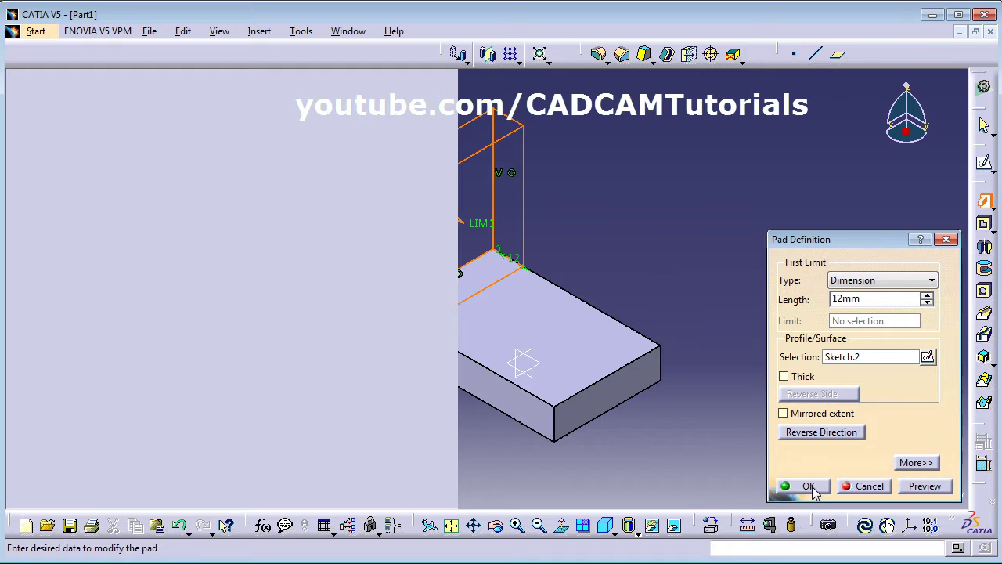
pyautogui.click(813, 489)
# Step: Add a tritangent fillet between the upright's two side faces, removing its top face
pyautogui.click(769, 391)
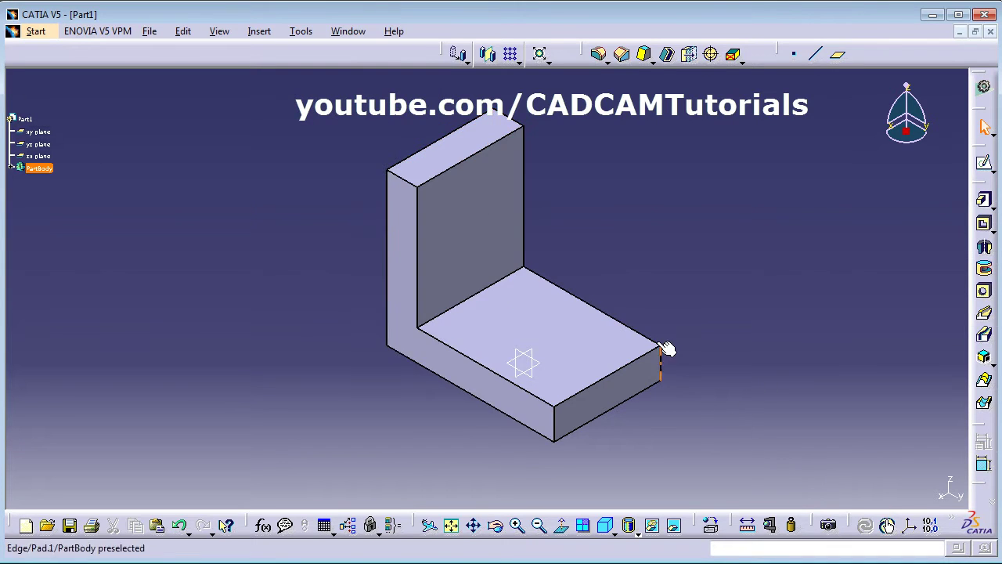
pyautogui.moveTo(662, 347); pyautogui.dragTo(666, 396, button='middle')
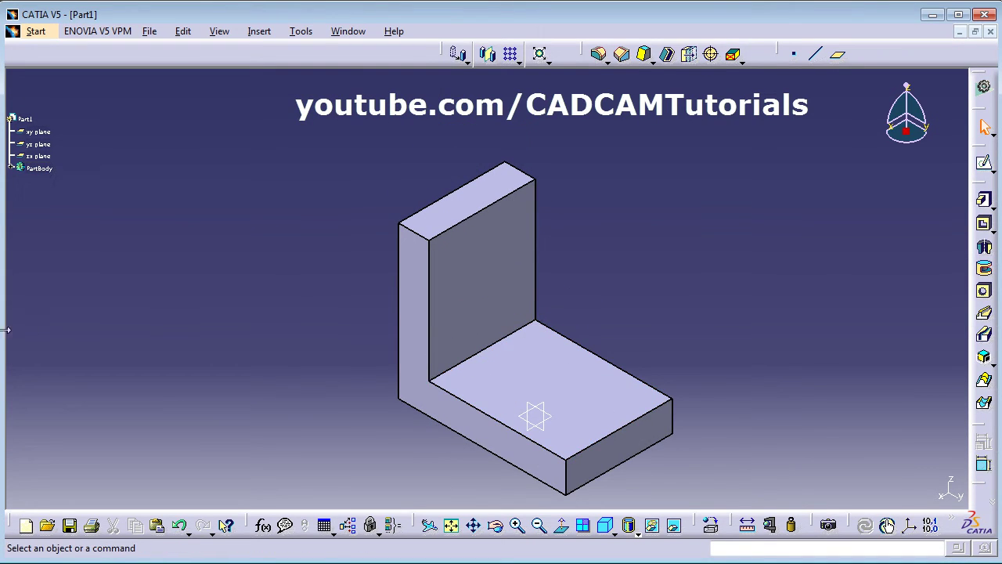
pyautogui.hotkey('alt', 'Tab')
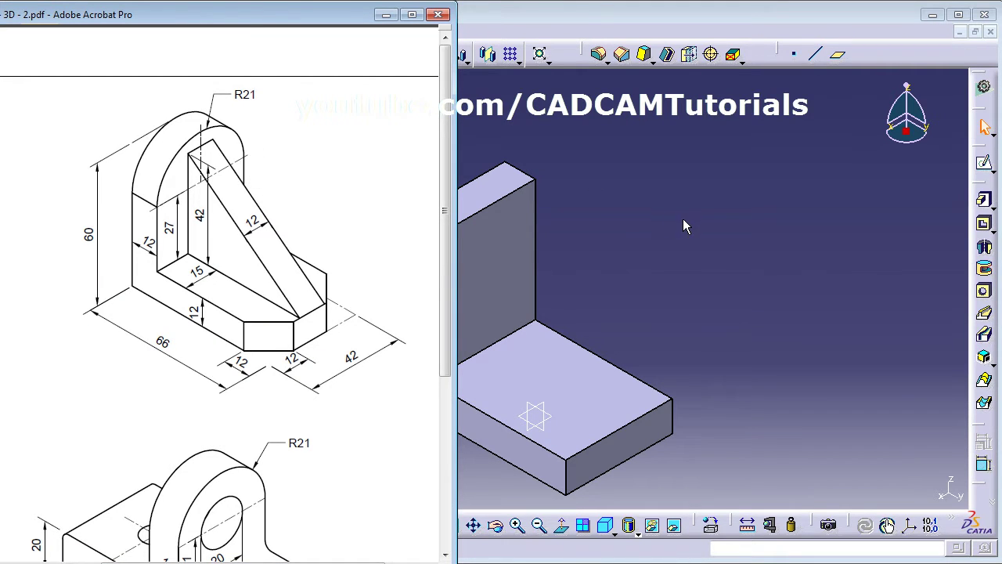
pyautogui.hotkey('alt', 'Tab')
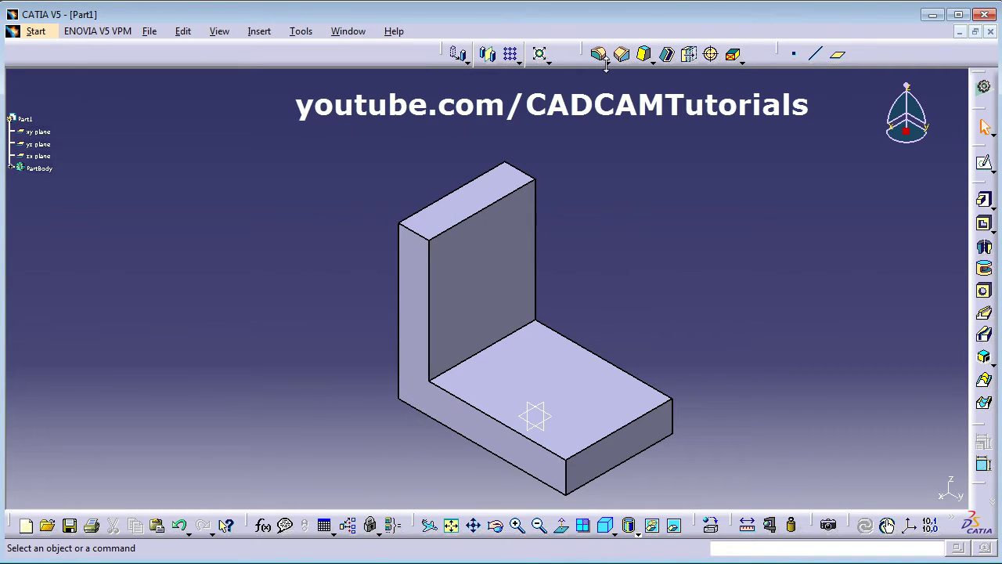
pyautogui.click(605, 61)
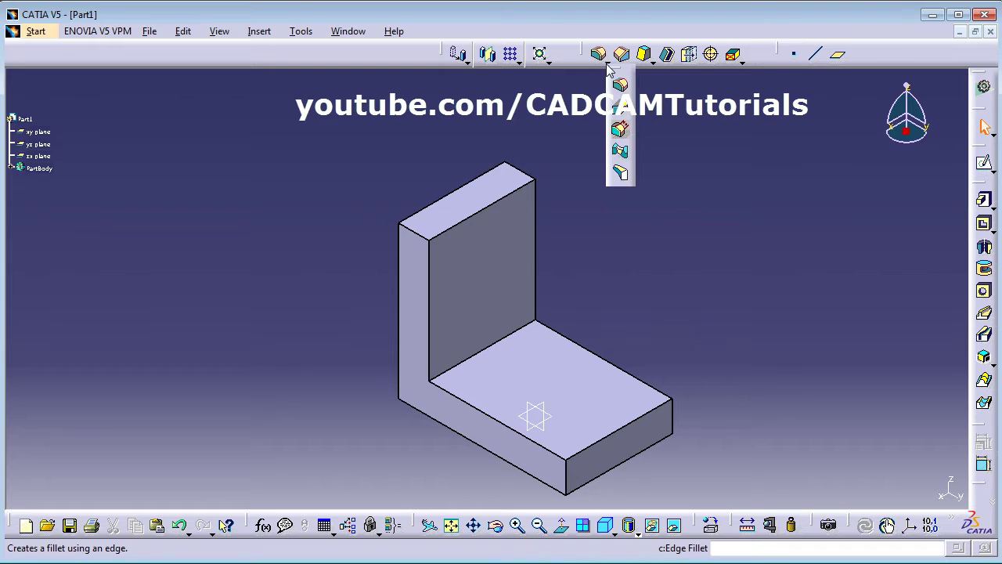
pyautogui.click(620, 175)
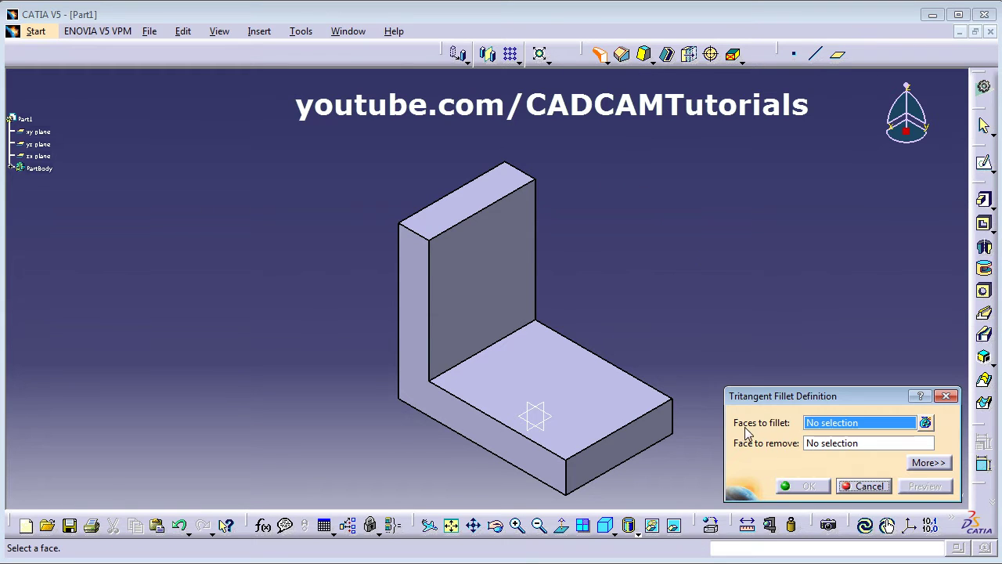
pyautogui.click(426, 304)
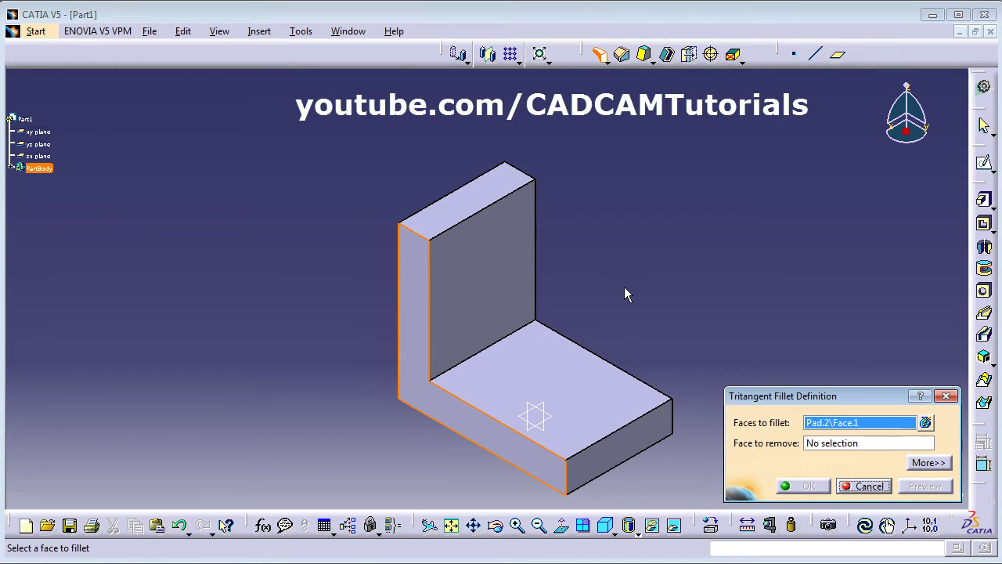
pyautogui.moveTo(625, 288); pyautogui.dragTo(559, 285, button='middle')
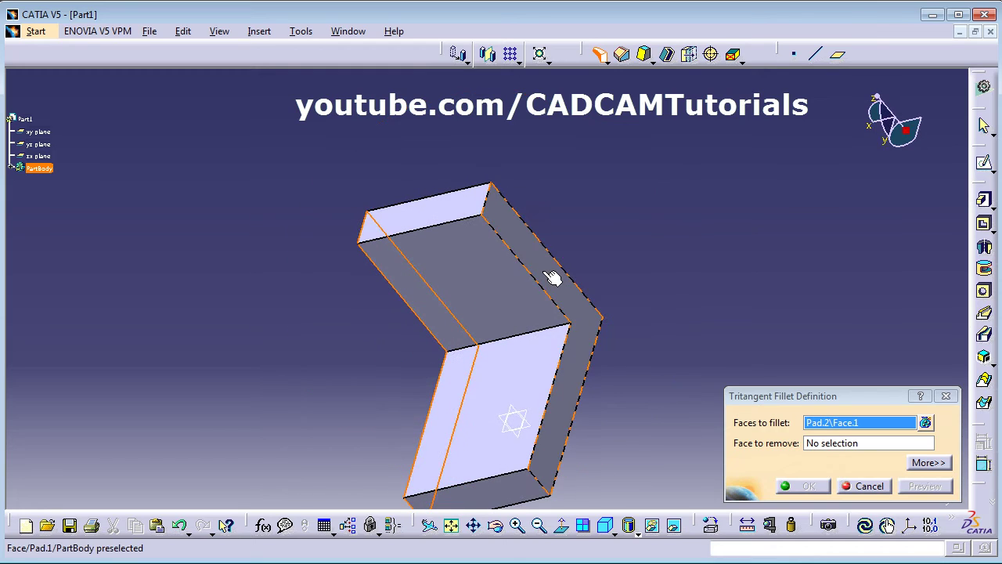
pyautogui.click(559, 280)
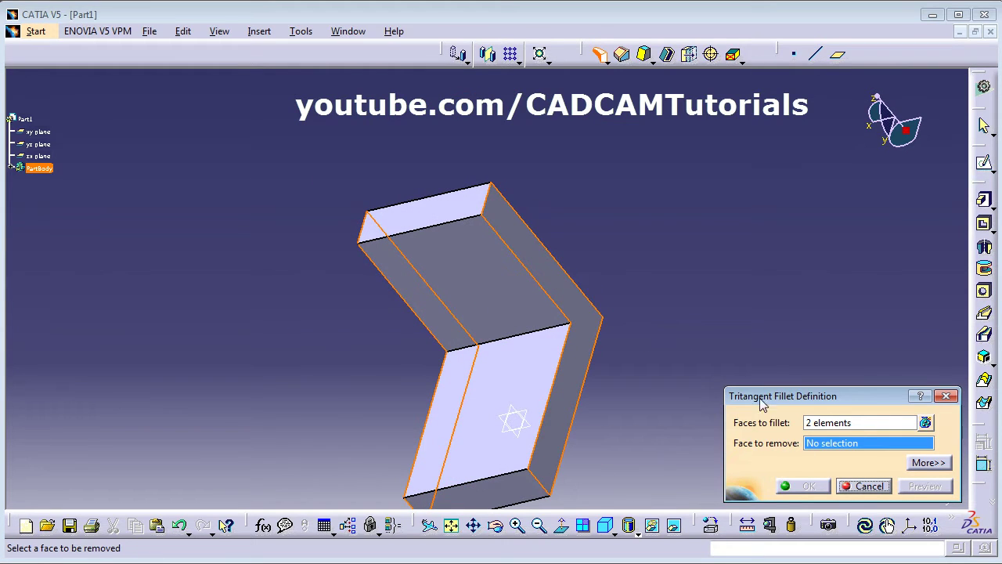
pyautogui.click(411, 212)
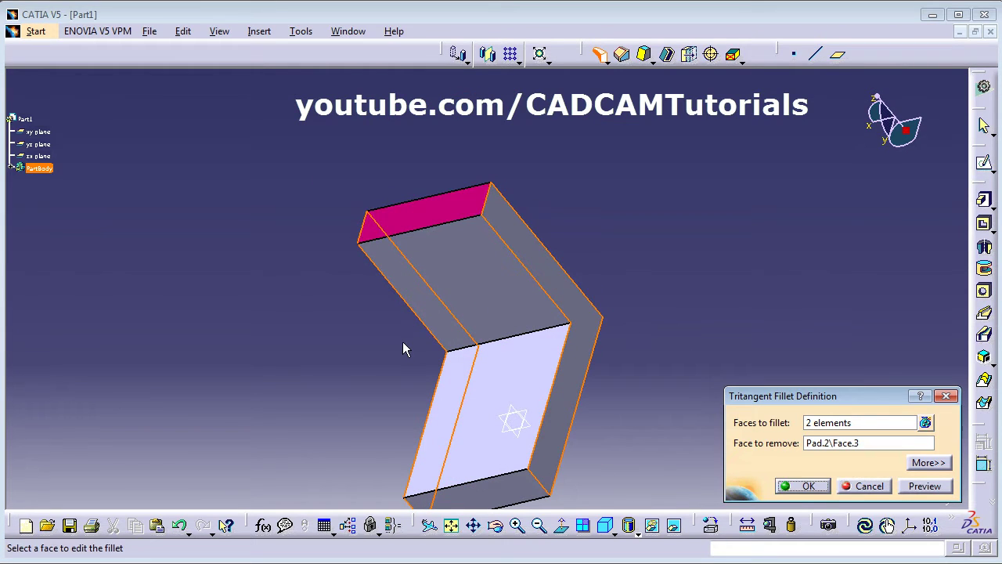
pyautogui.moveTo(404, 349); pyautogui.dragTo(595, 368, button='middle')
pyautogui.click(807, 486)
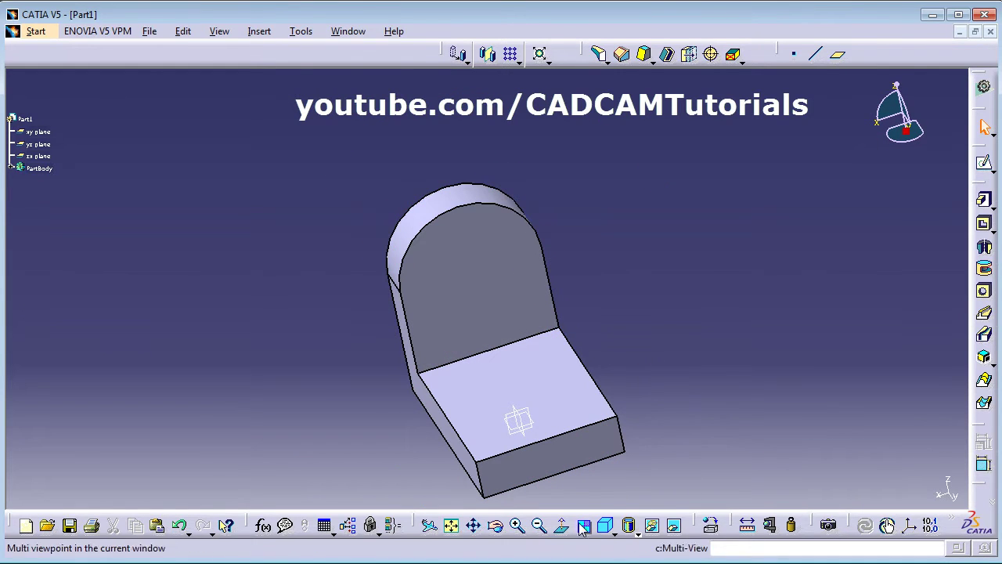
# Step: Return the part to isometric view and check the chamfer size on the reference drawing
pyautogui.click(606, 524)
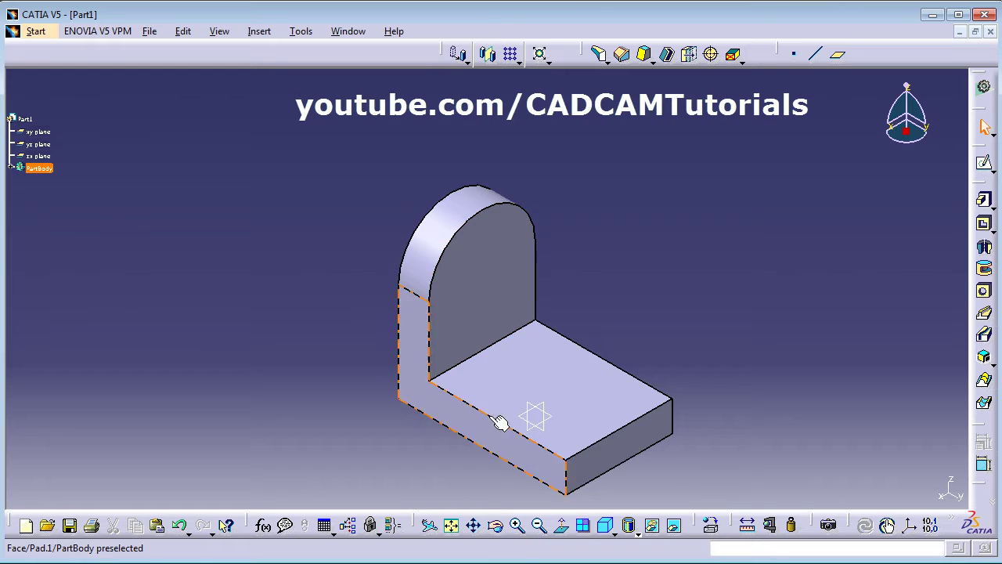
pyautogui.moveTo(501, 420); pyautogui.dragTo(462, 321, button='middle')
pyautogui.moveTo(442, 352); pyautogui.dragTo(439, 385, button='middle')
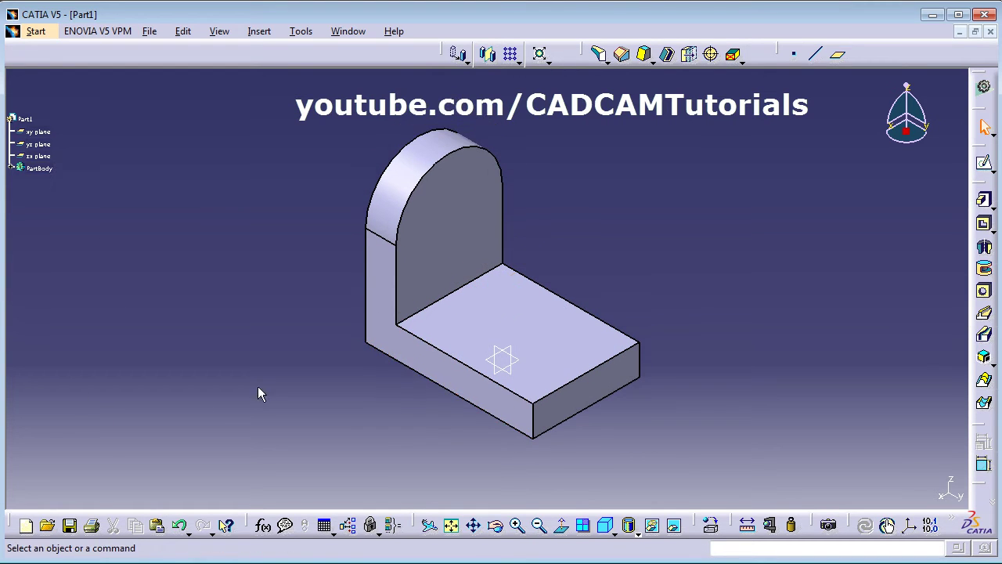
pyautogui.hotkey('alt', 'Tab')
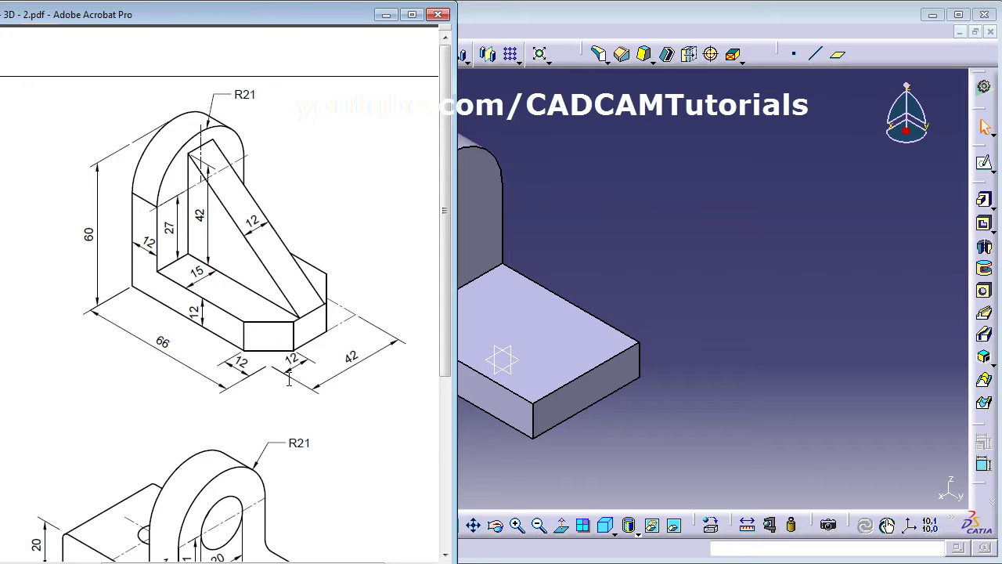
pyautogui.hotkey('alt', 'Tab')
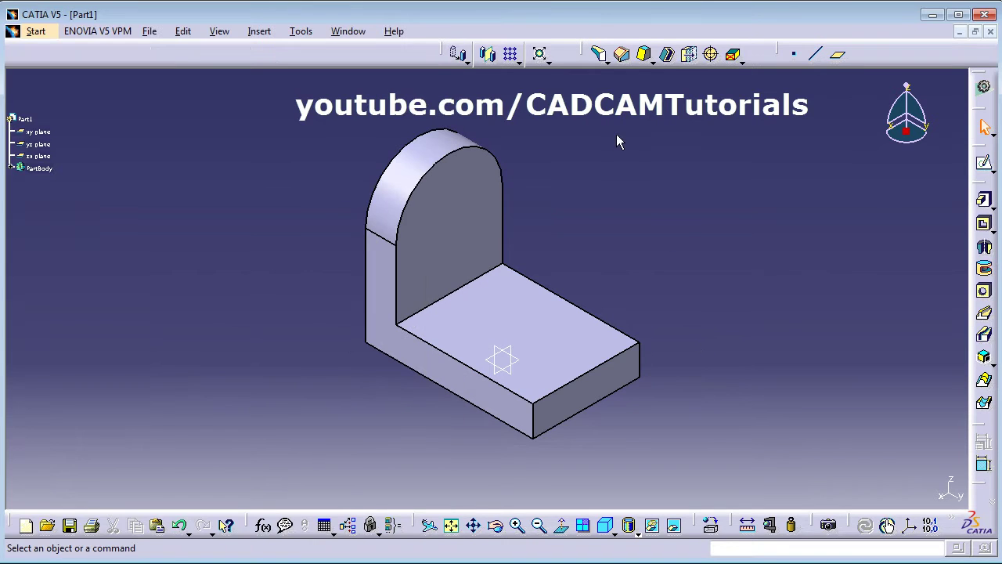
# Step: Chamfer both outer vertical base edges at 12 mm, 45°, then compare with the drawing
pyautogui.click(624, 63)
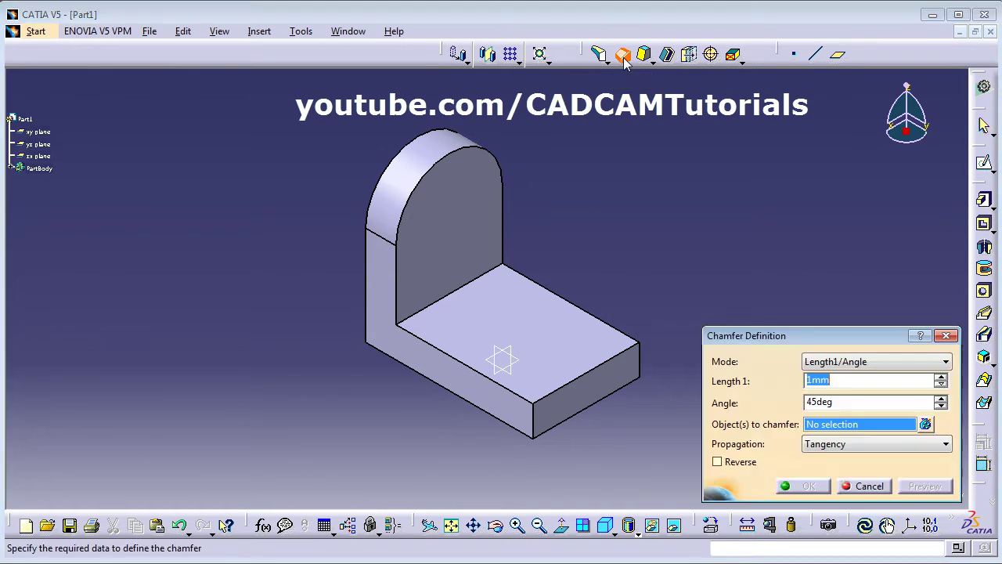
pyautogui.click(535, 420)
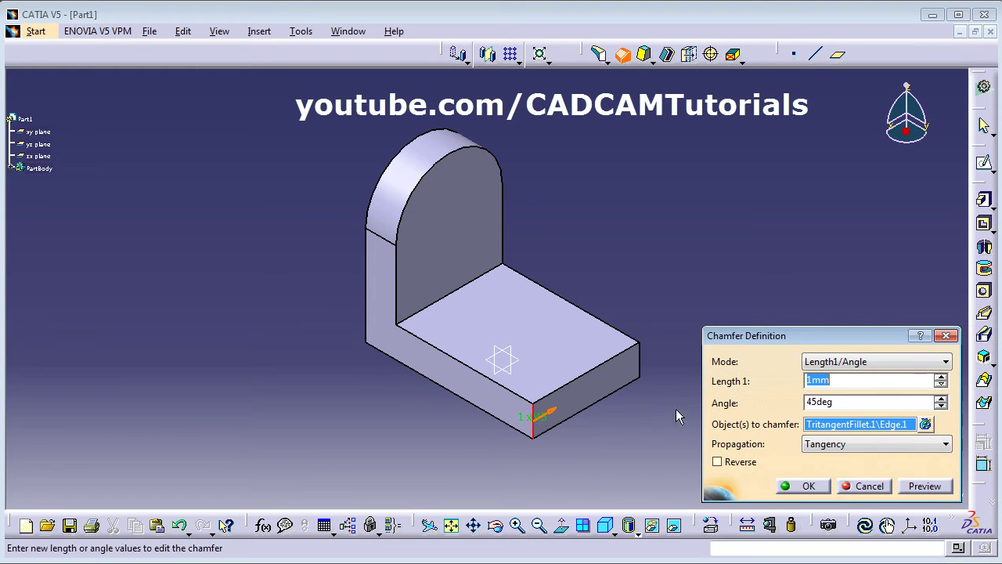
pyautogui.click(641, 360)
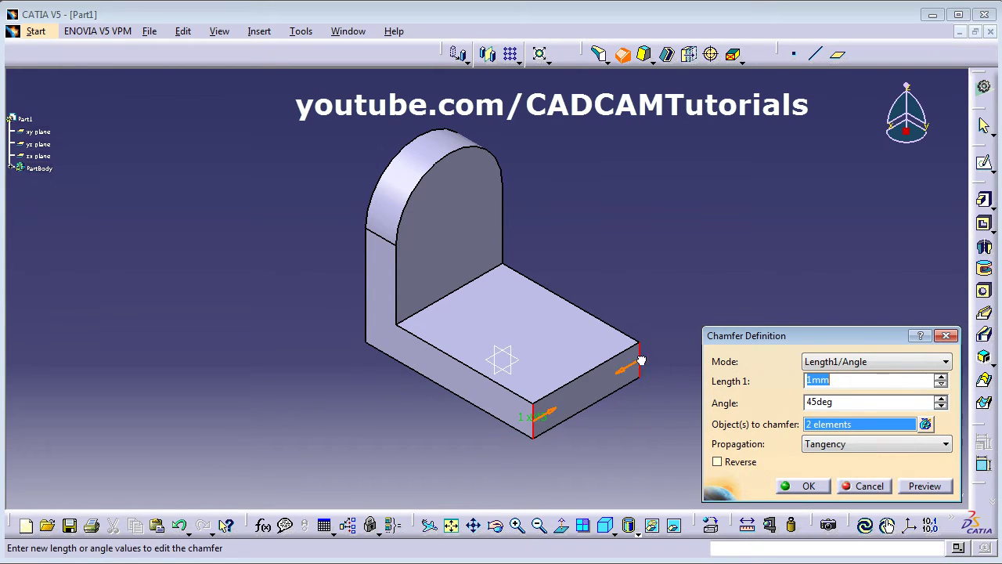
pyautogui.click(870, 361)
pyautogui.click(870, 364)
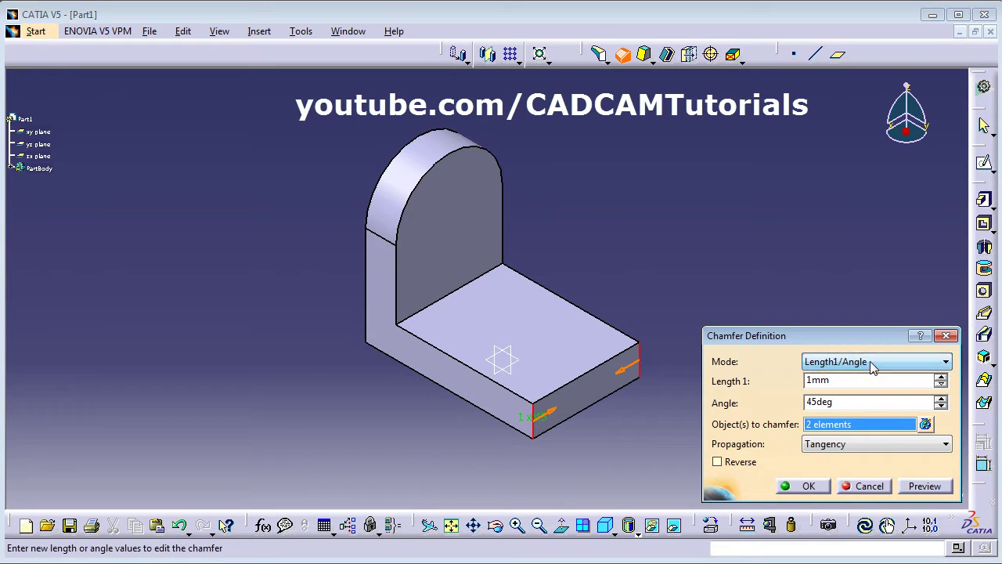
pyautogui.doubleClick(833, 380)
pyautogui.write('12')
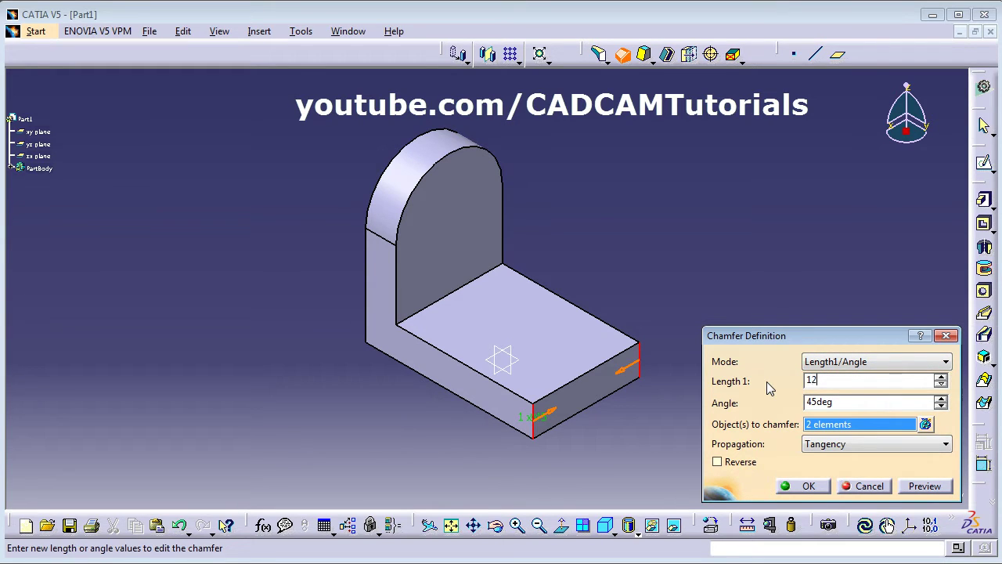
pyautogui.click(858, 403)
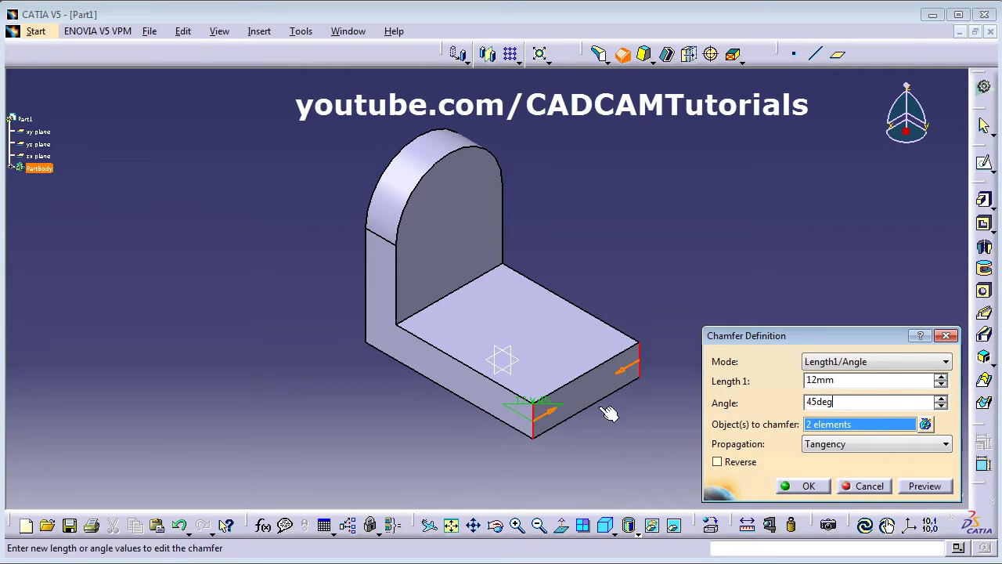
pyautogui.click(807, 484)
pyautogui.moveTo(681, 403); pyautogui.dragTo(603, 398, button='middle')
pyautogui.hotkey('alt', 'Tab')
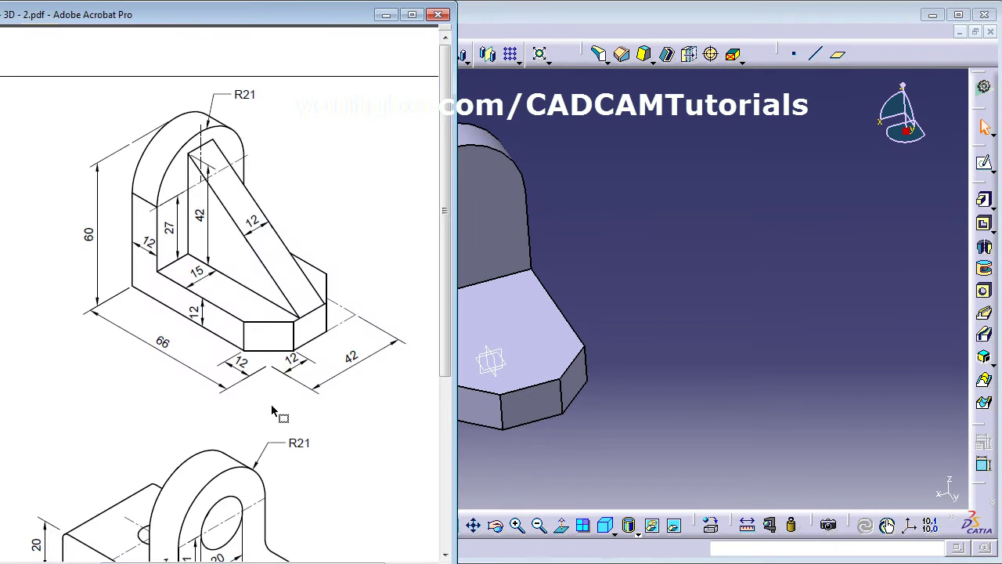
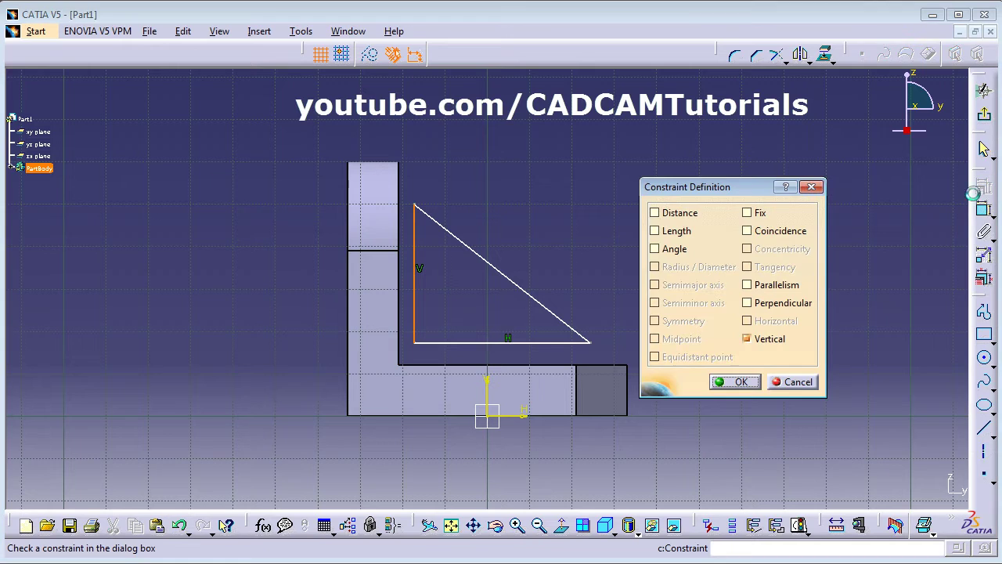
# Step: Make the triangle's vertical leg coincide with the upright and its horizontal leg with the base top
pyautogui.click(765, 234)
pyautogui.click(738, 383)
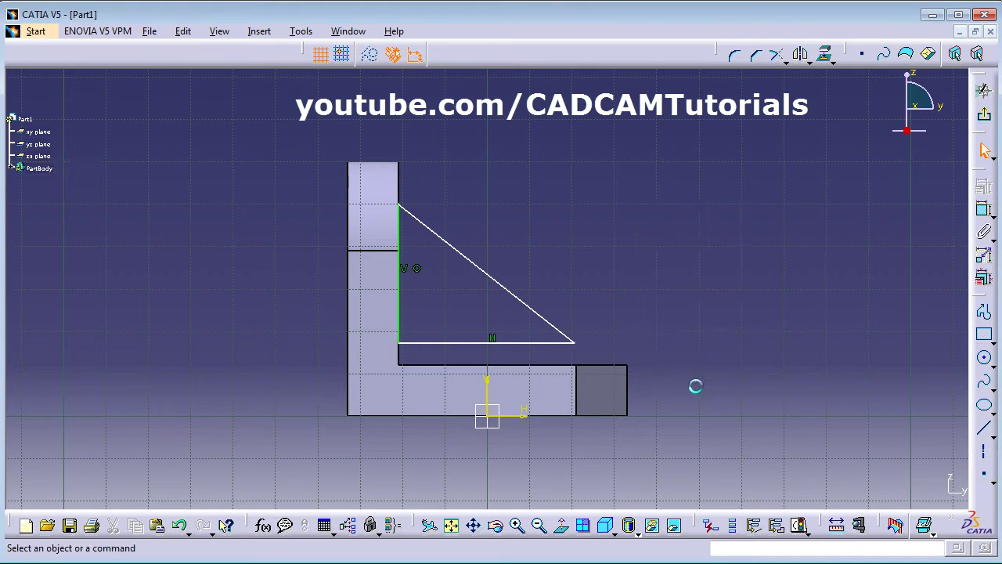
pyautogui.click(466, 346)
pyautogui.keyDown('ctrl'); pyautogui.click(476, 365); pyautogui.keyUp('ctrl')
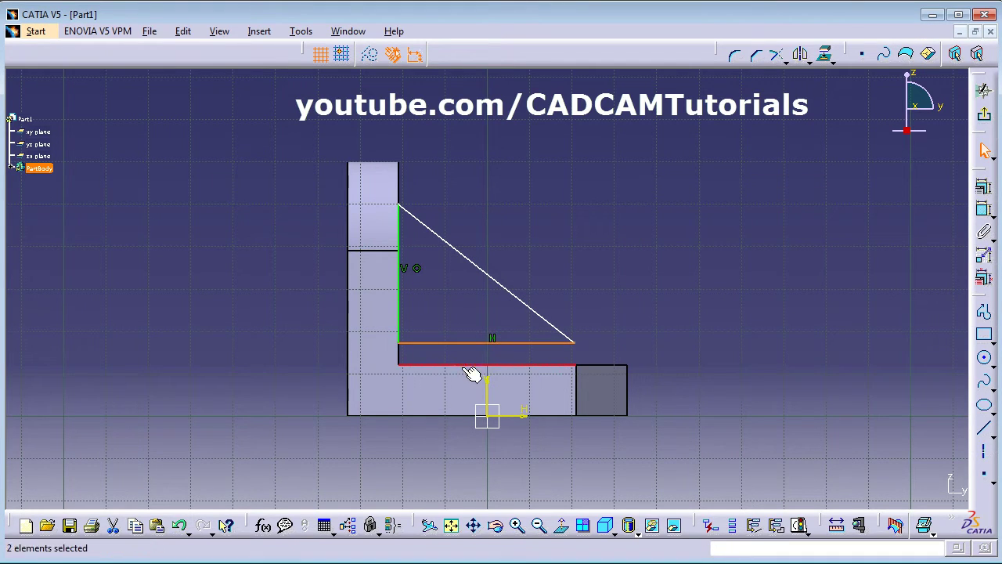
pyautogui.click(983, 191)
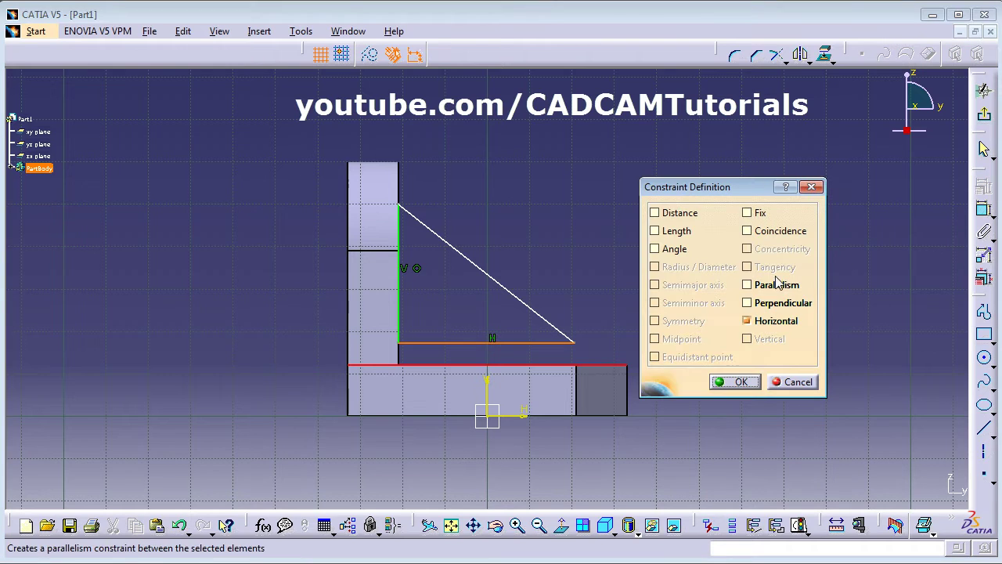
pyautogui.click(769, 232)
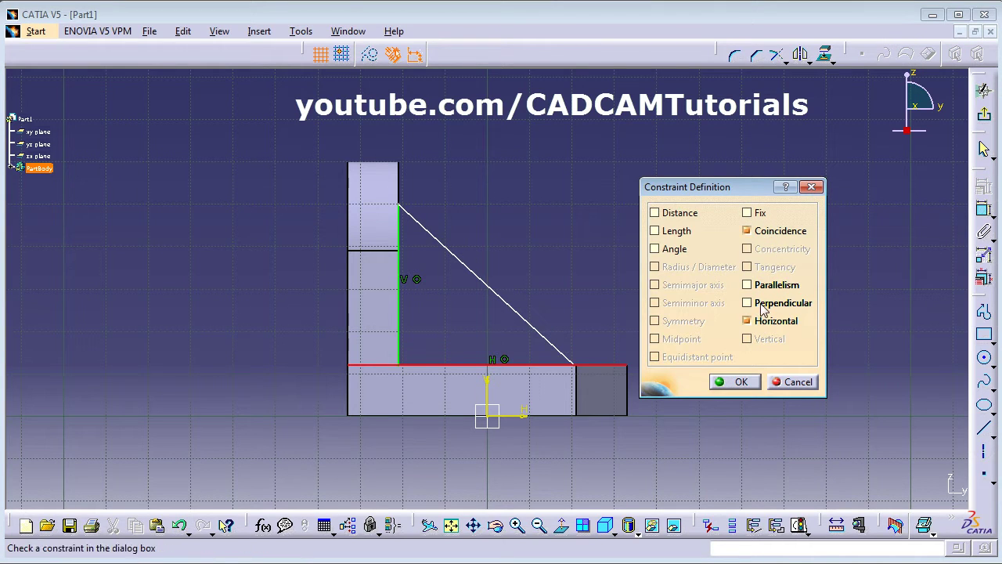
pyautogui.click(733, 383)
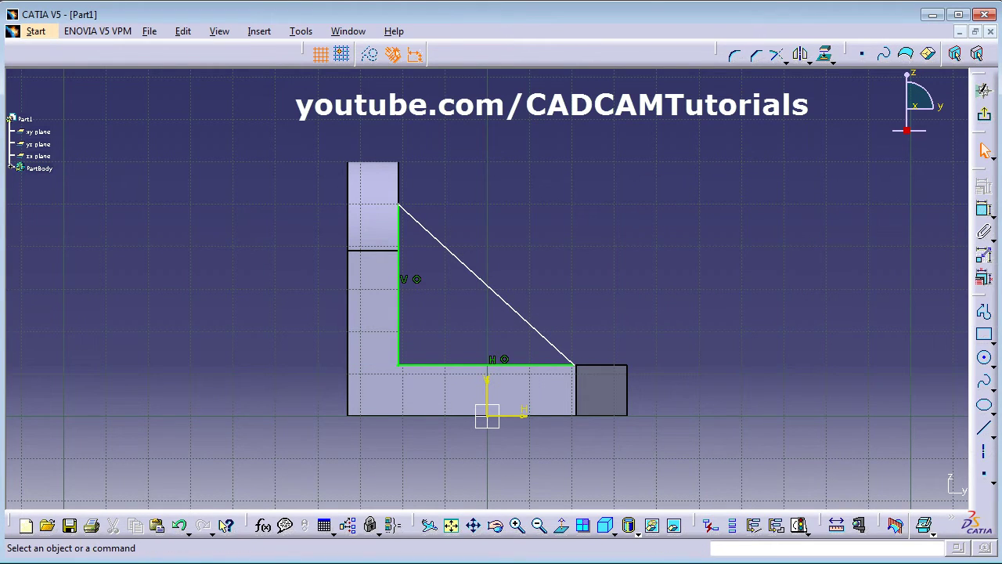
# Step: Pin the triangle's lower tip point onto the base's end edge with a coincidence
pyautogui.click(603, 399)
pyautogui.click(671, 361)
pyautogui.moveTo(670, 362)
pyautogui.mouseDown(button='middle')
pyautogui.moveTo(577, 376)
pyautogui.moveTo(568, 331)
pyautogui.moveTo(692, 401)
pyautogui.mouseUp(button='middle')
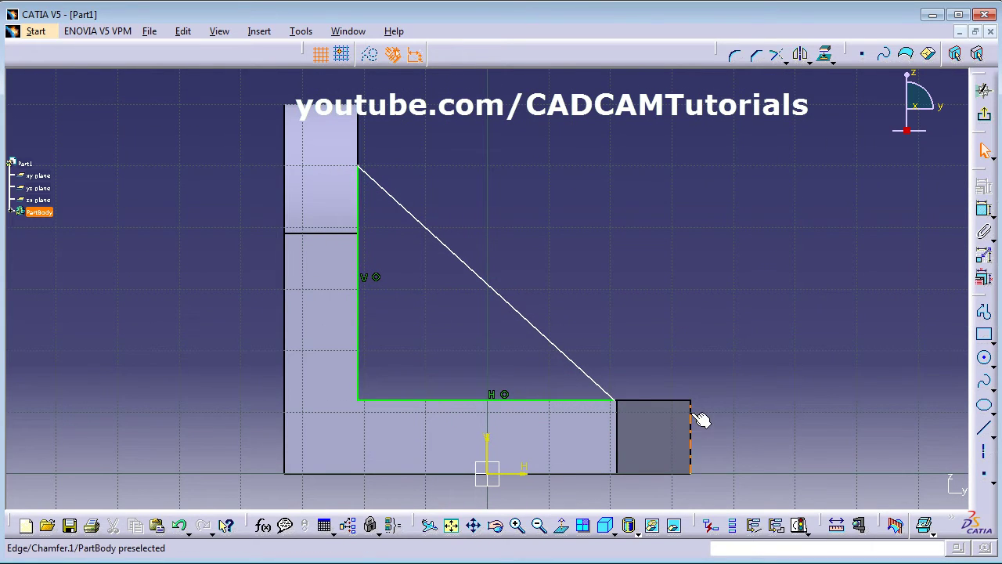
pyautogui.click(627, 406)
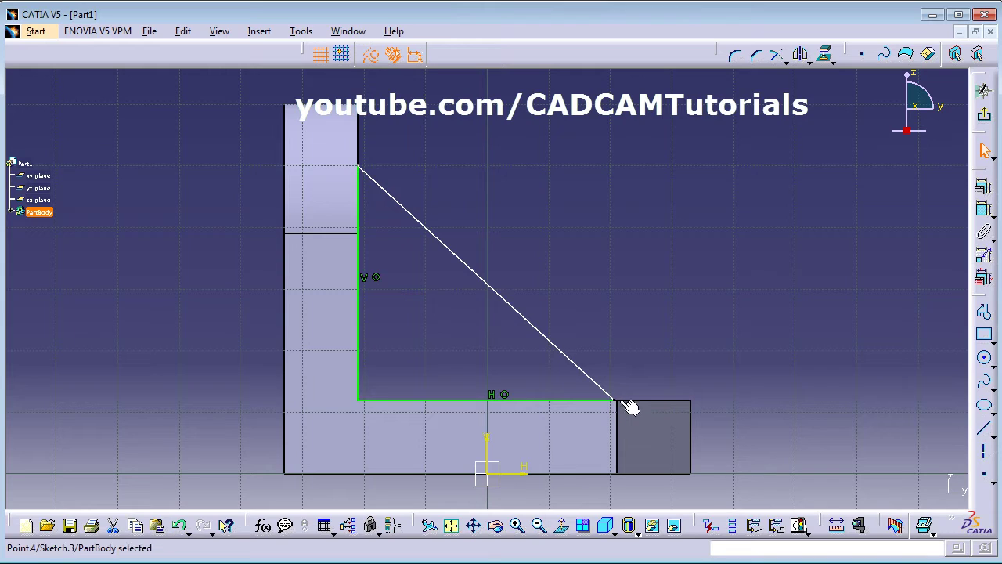
pyautogui.keyDown('ctrl'); pyautogui.click(692, 435); pyautogui.keyUp('ctrl')
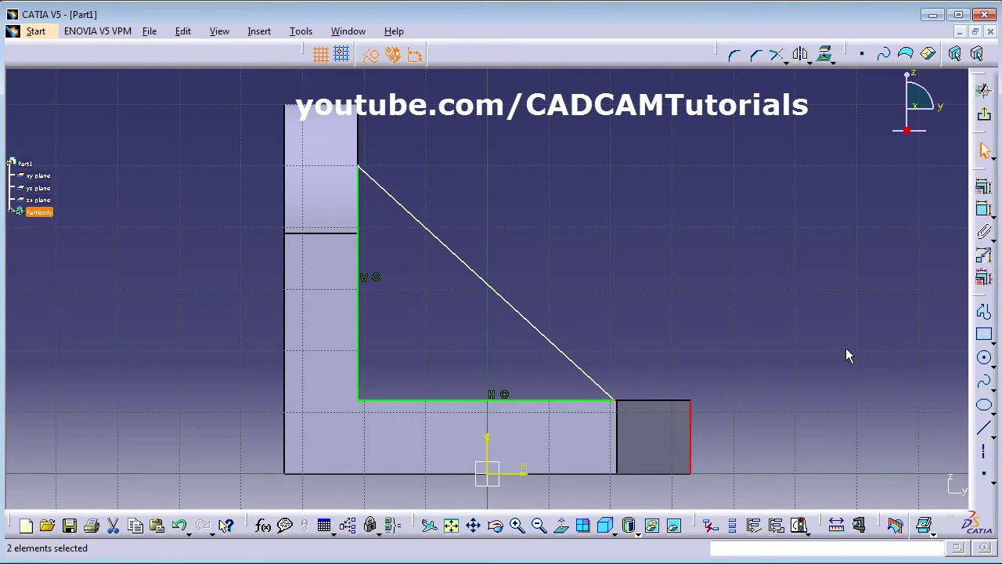
pyautogui.click(984, 188)
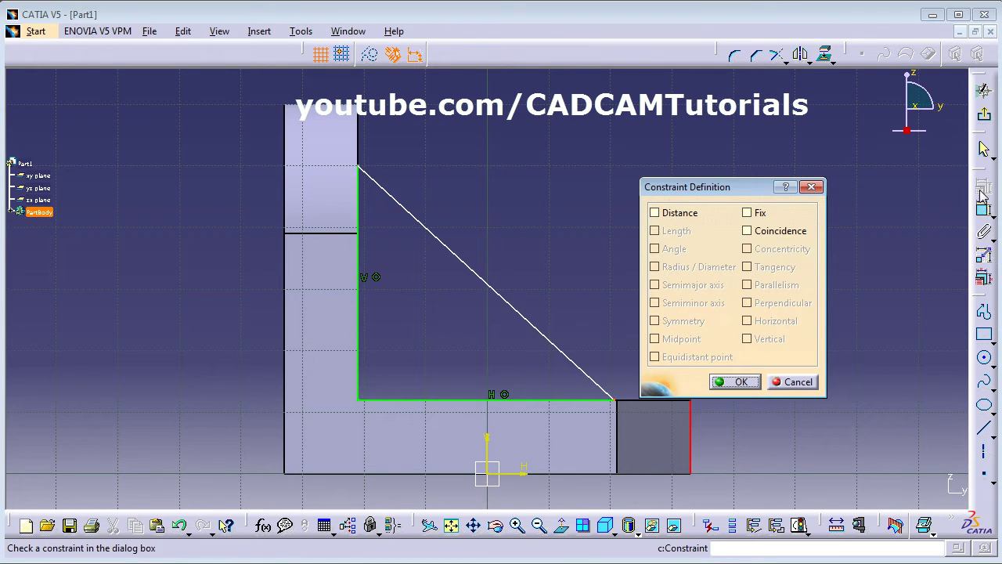
pyautogui.click(766, 231)
pyautogui.click(740, 382)
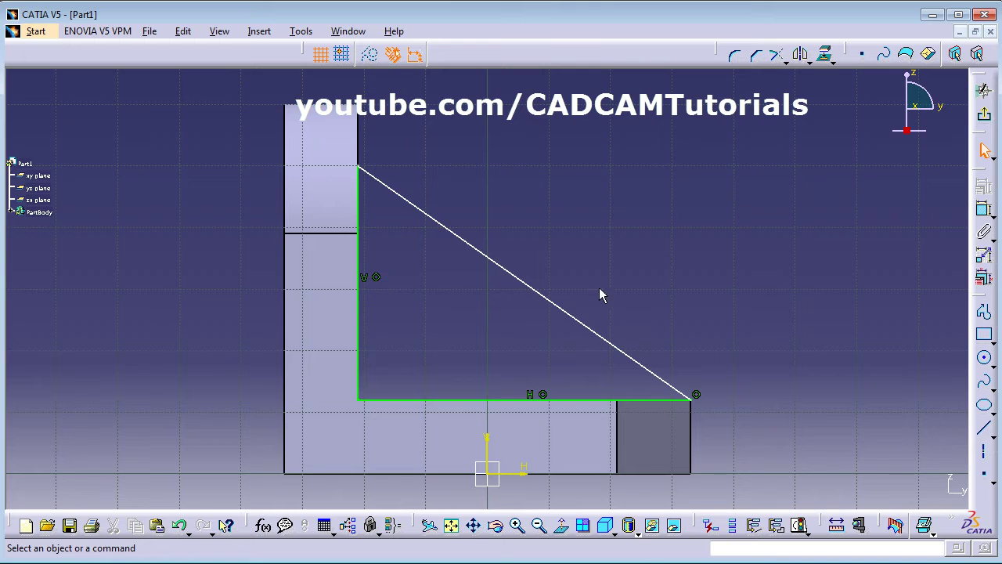
# Step: Dimension the triangle's vertical leg and set its height to 42
pyautogui.click(984, 212)
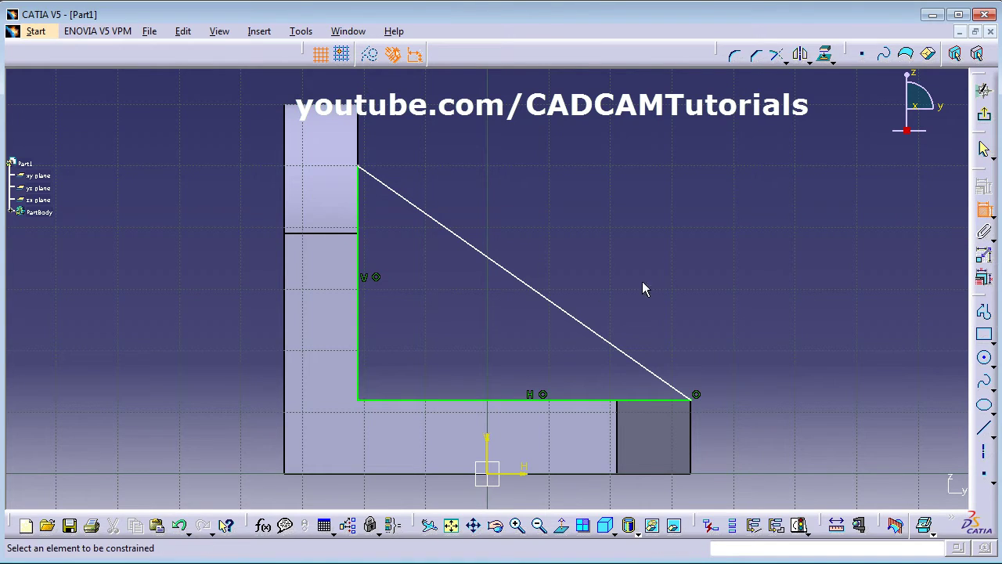
pyautogui.click(369, 328)
pyautogui.click(227, 272)
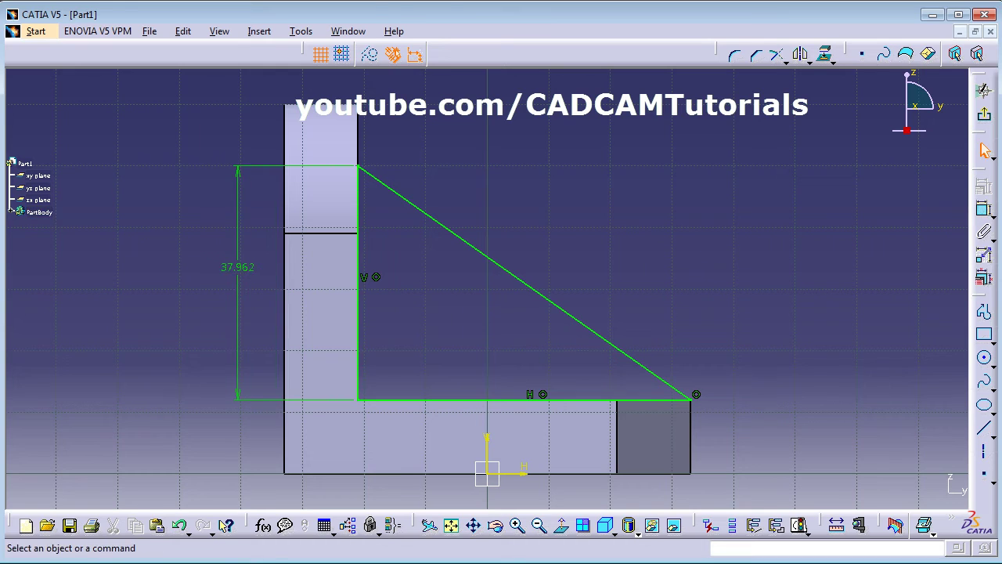
pyautogui.hotkey('alt', 'Tab')
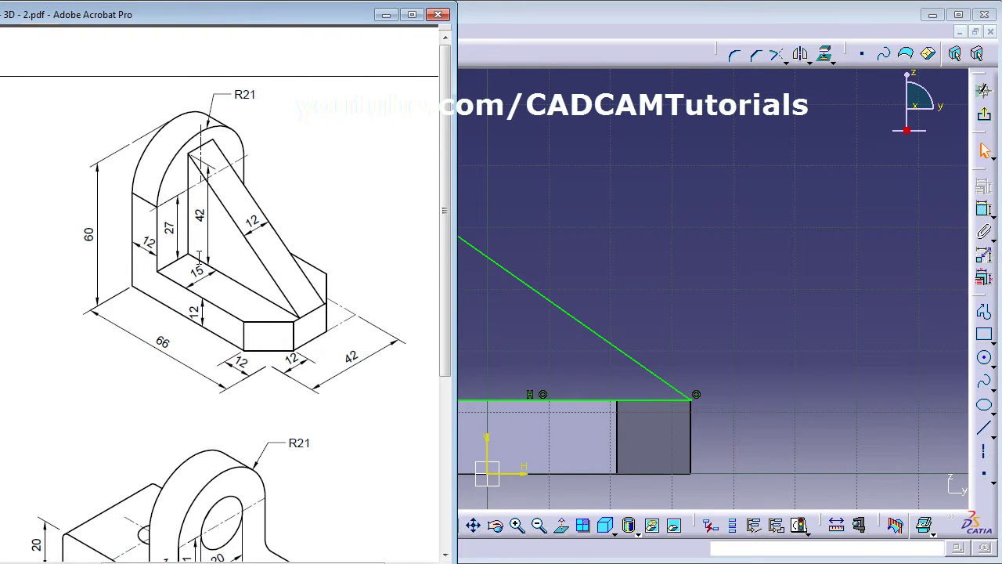
pyautogui.hotkey('alt', 'Tab')
pyautogui.doubleClick(246, 274)
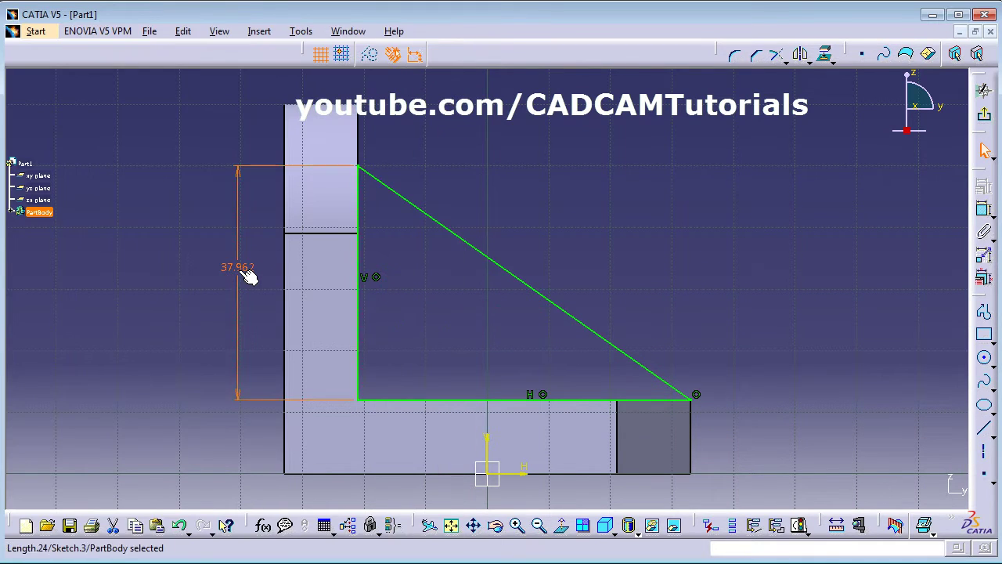
pyautogui.write('42')
pyautogui.press('Return')
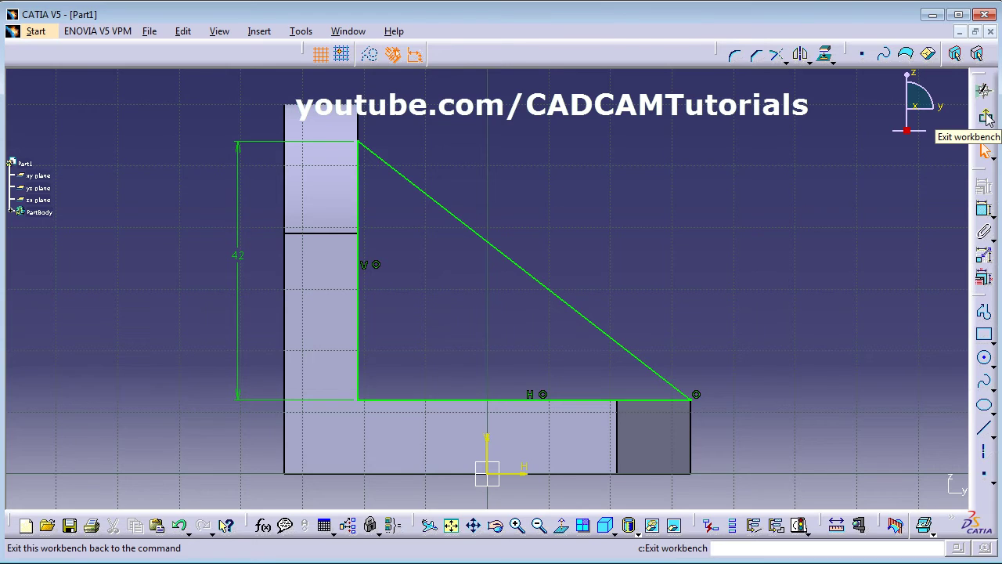
# Step: Exit the sketch and pad Sketch.3 12 mm with mirrored extent to form the rib
pyautogui.click(986, 117)
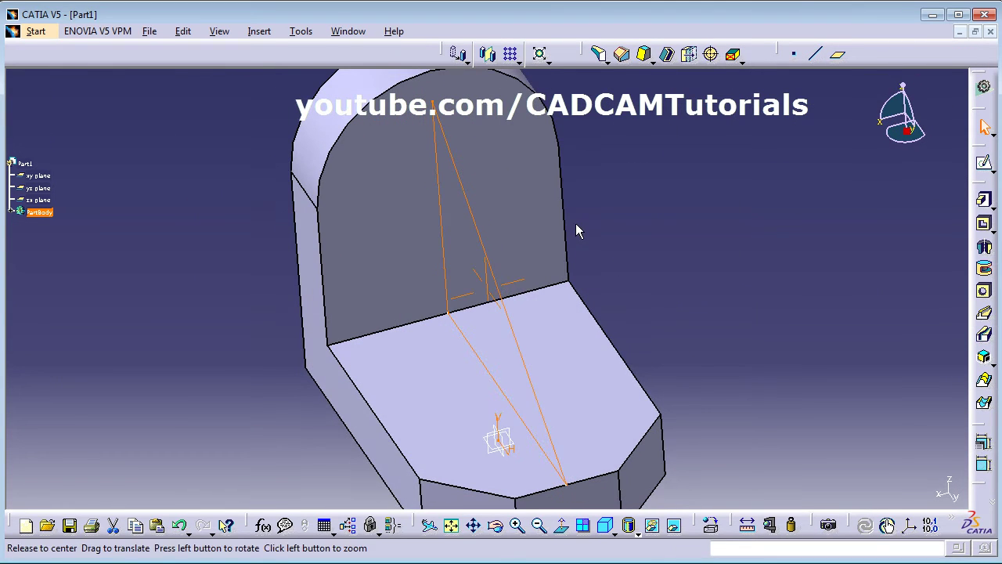
pyautogui.moveTo(575, 223); pyautogui.dragTo(612, 289, button='middle')
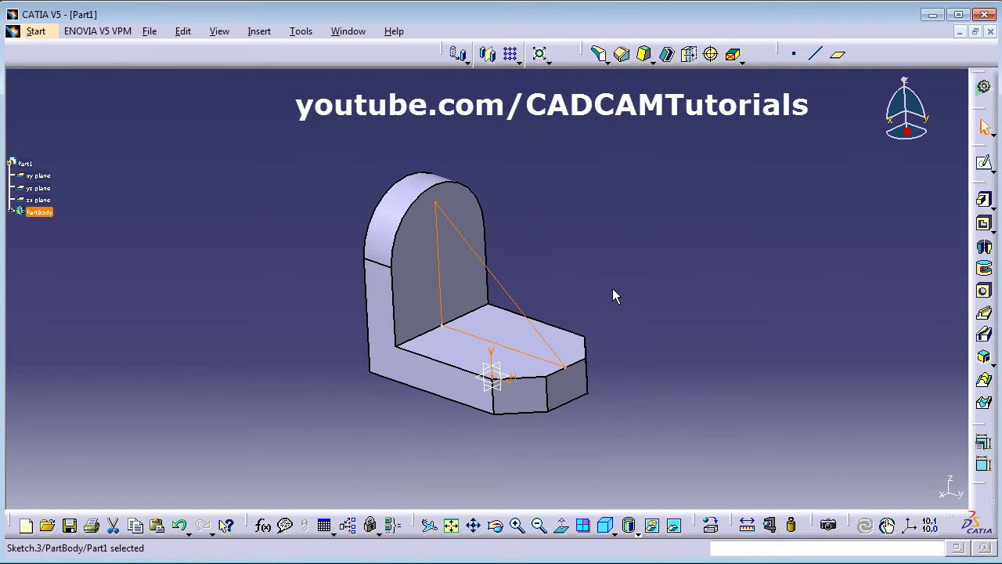
pyautogui.click(711, 290)
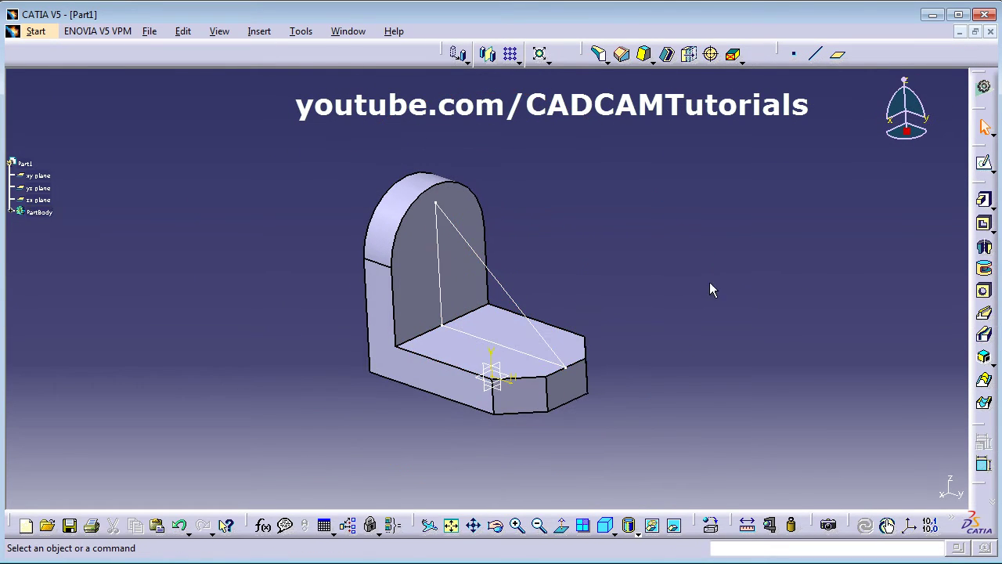
pyautogui.click(984, 200)
pyautogui.click(507, 288)
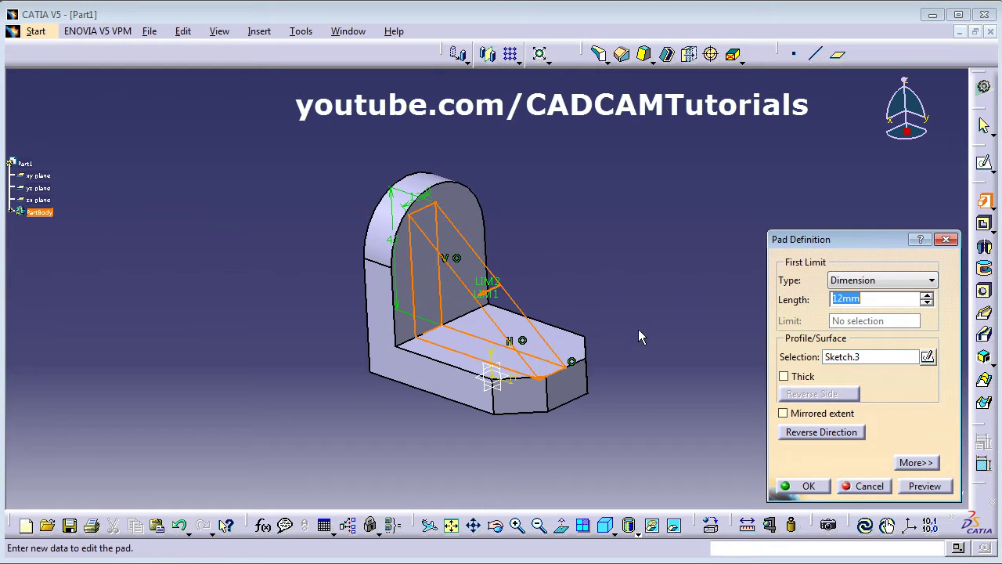
pyautogui.moveTo(569, 354); pyautogui.dragTo(509, 350, button='middle')
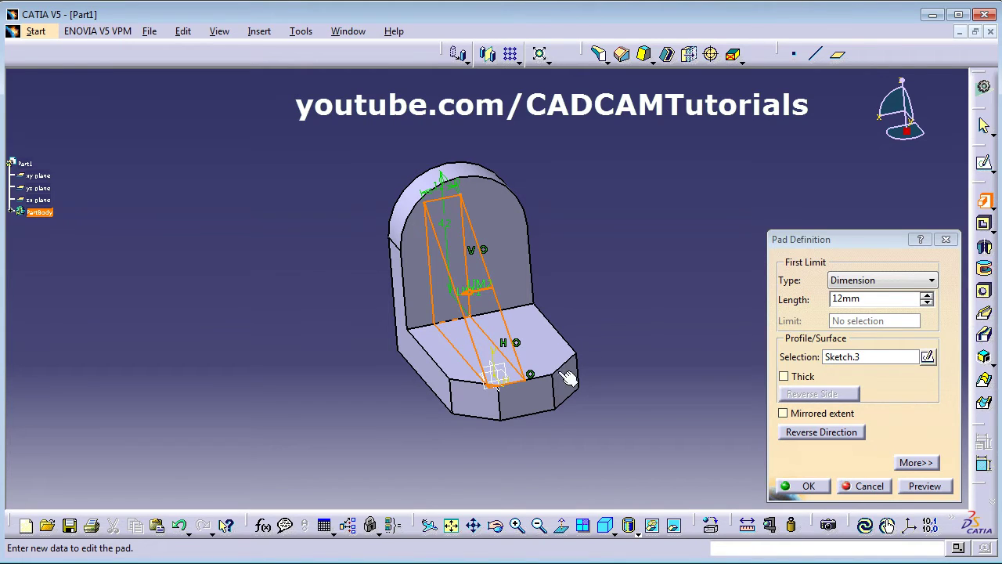
pyautogui.click(783, 413)
pyautogui.moveTo(891, 292); pyautogui.dragTo(784, 299)
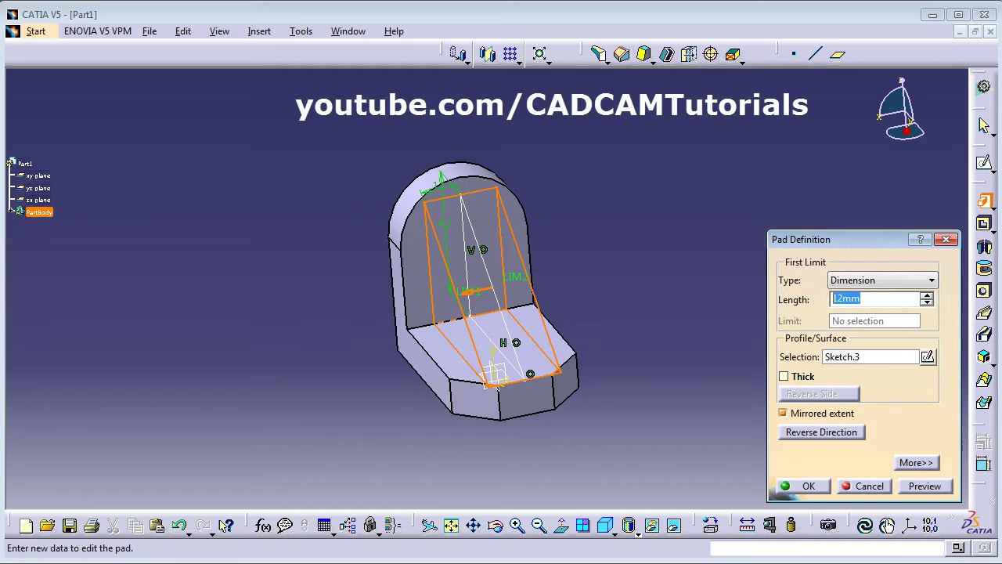
pyautogui.hotkey('alt', 'Tab')
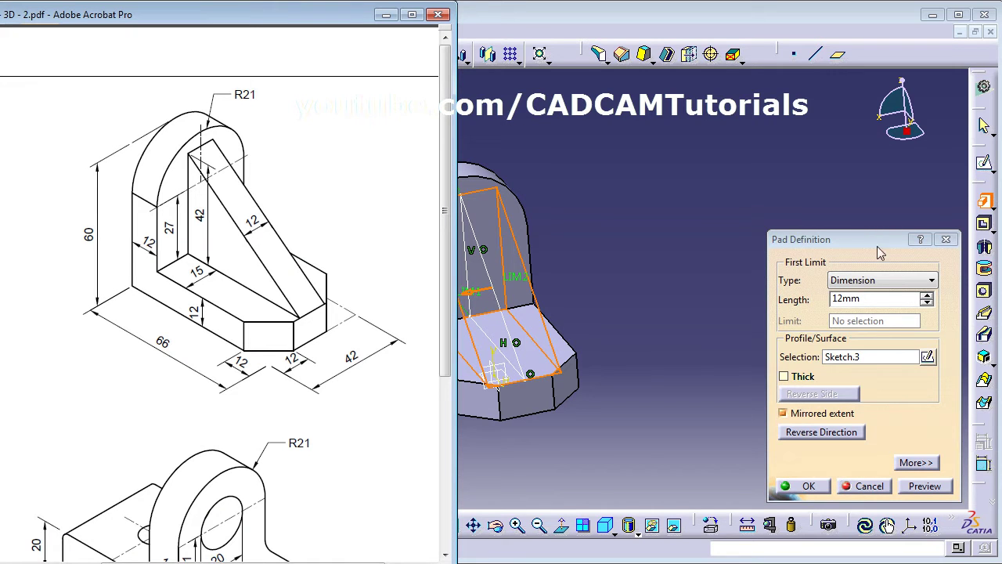
pyautogui.moveTo(879, 302); pyautogui.dragTo(800, 299)
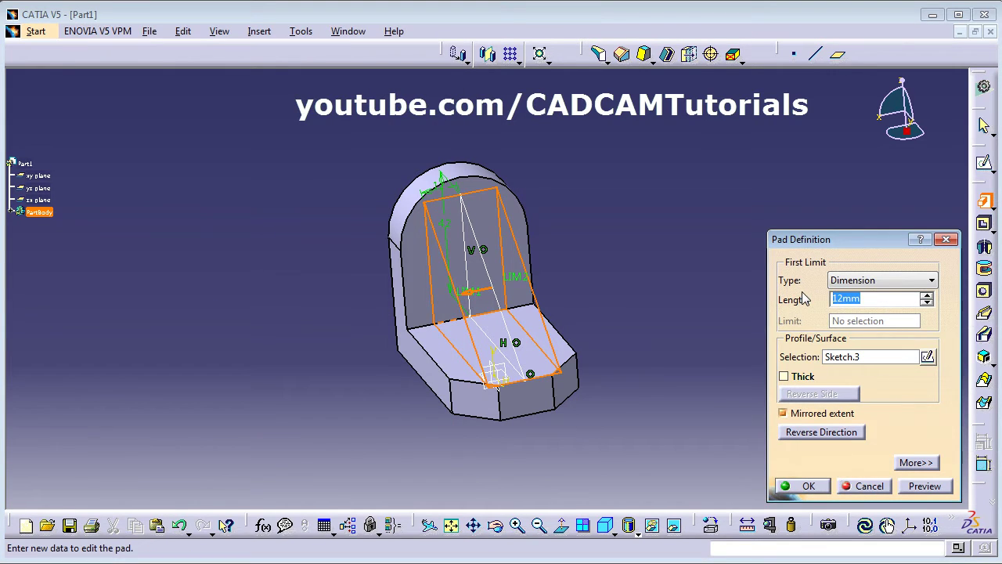
pyautogui.click(809, 486)
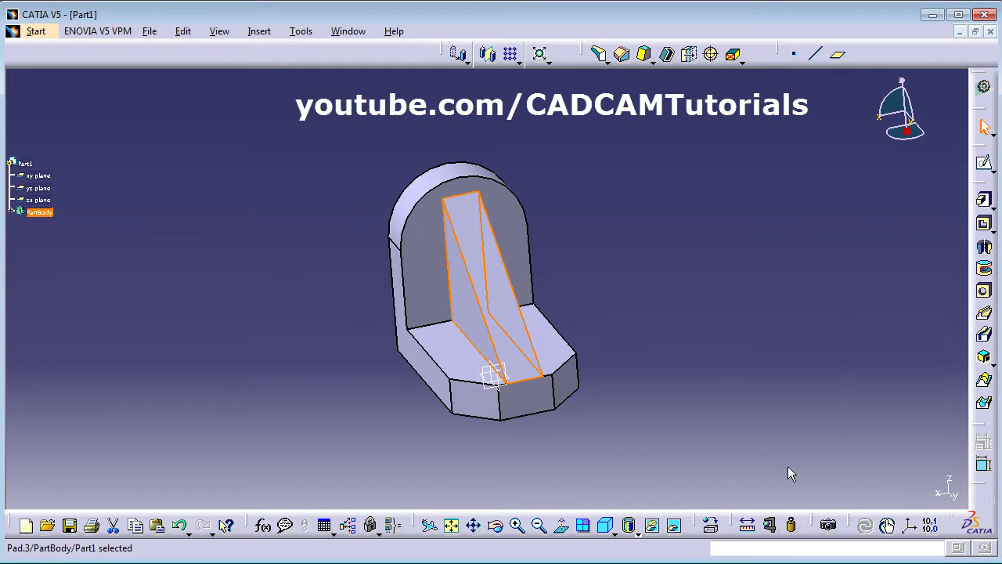
pyautogui.moveTo(439, 368)
pyautogui.mouseDown(button='middle')
pyautogui.moveTo(543, 356)
pyautogui.moveTo(556, 292)
pyautogui.moveTo(541, 432)
pyautogui.mouseUp(button='middle')
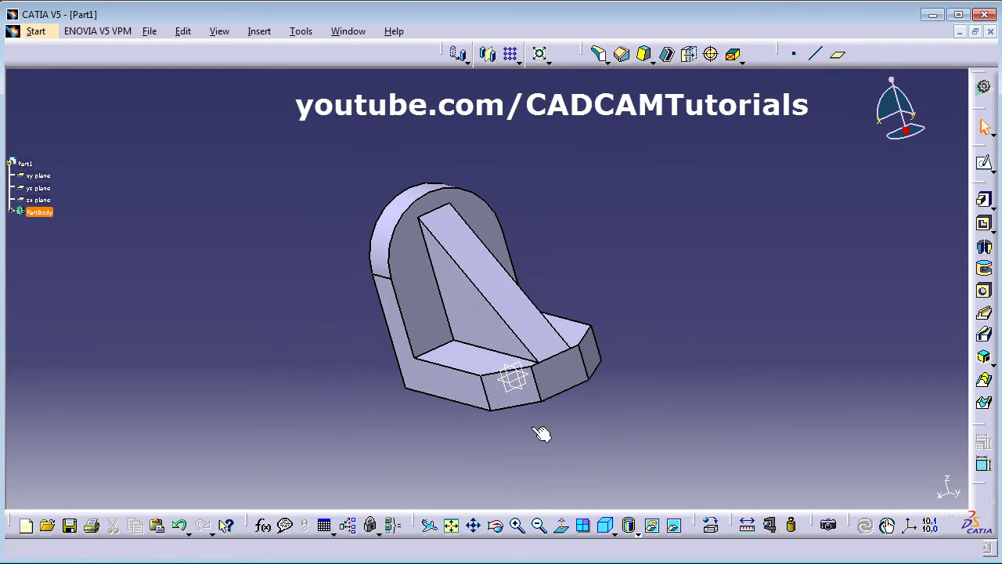
# Step: Reset the bracket to isometric and review the next drawing: a 98 mm base with R21 lug
pyautogui.click(605, 525)
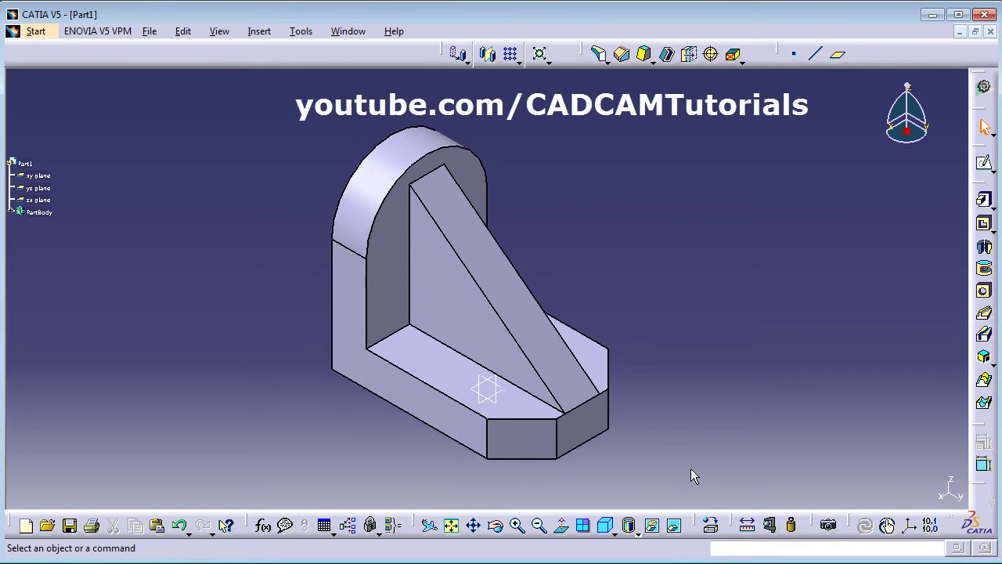
pyautogui.moveTo(618, 351); pyautogui.dragTo(515, 374, button='middle')
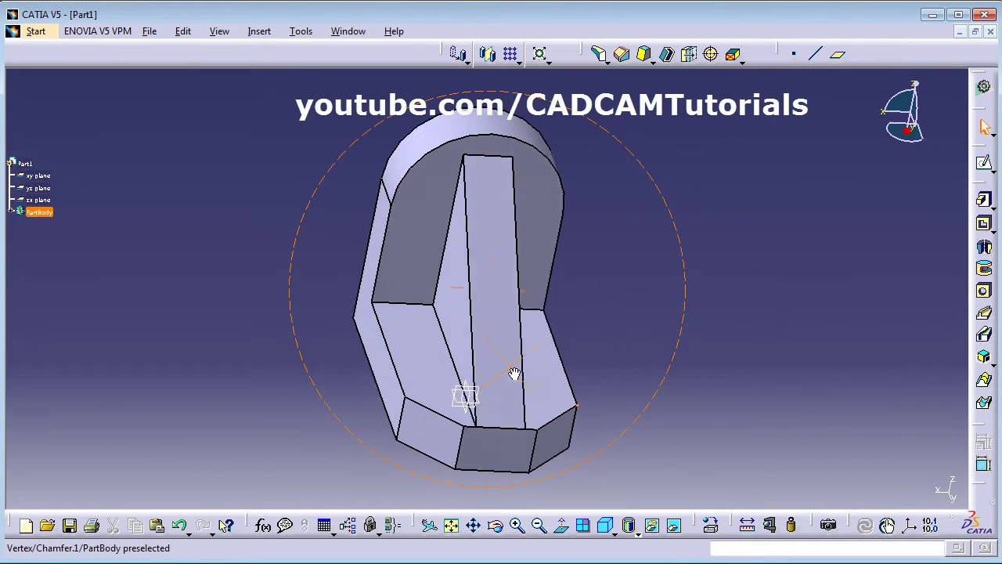
pyautogui.click(607, 526)
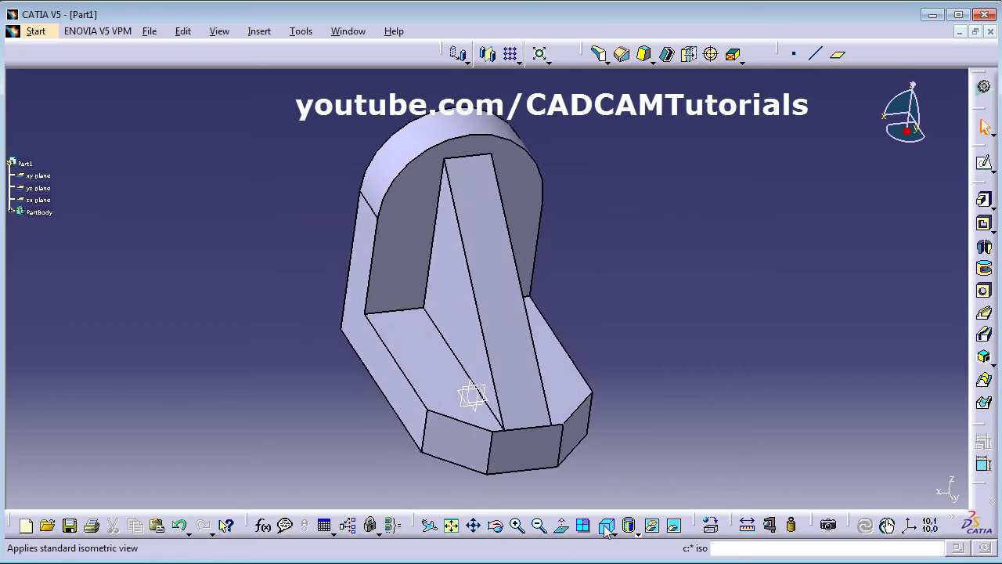
pyautogui.hotkey('alt', 'Tab')
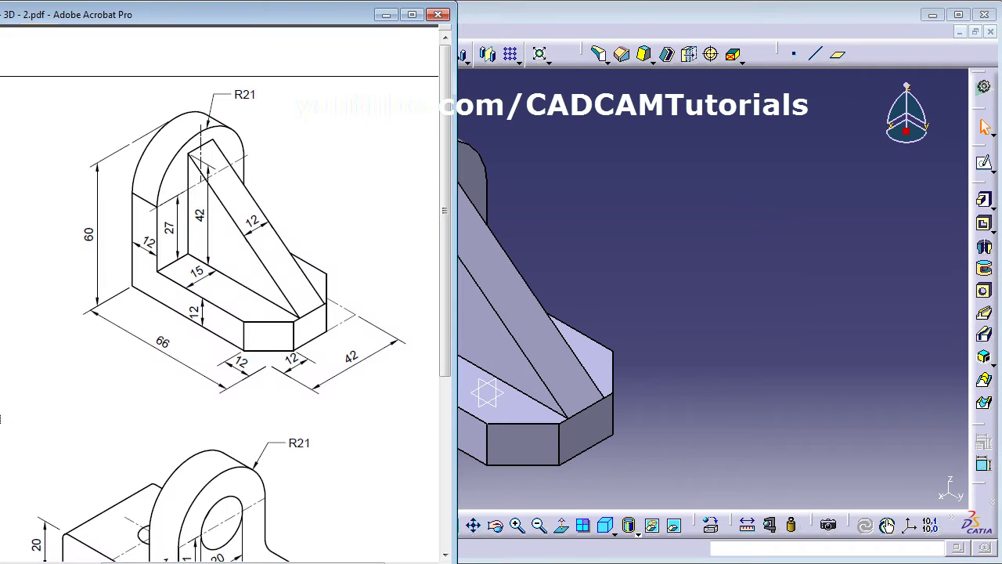
pyautogui.moveTo(448, 217); pyautogui.dragTo(454, 407)
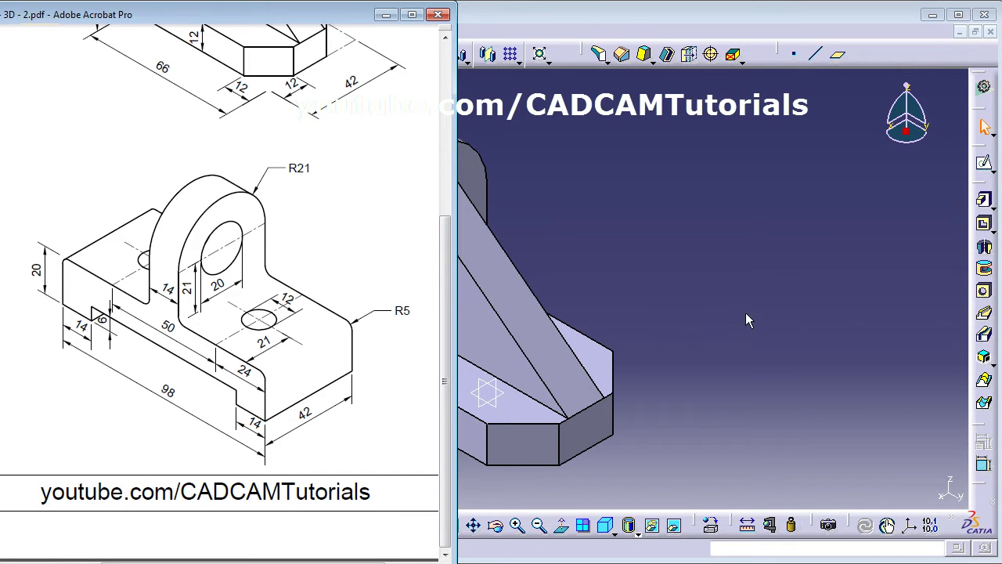
pyautogui.click(386, 14)
# Step: Create a new Part Design part, keeping the name Part2
pyautogui.click(36, 32)
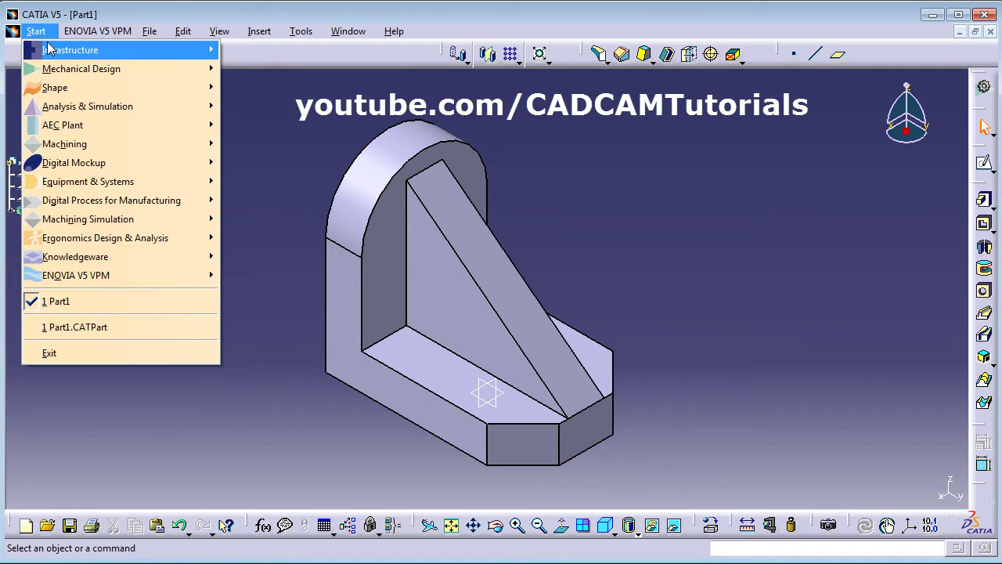
pyautogui.moveTo(105, 71)
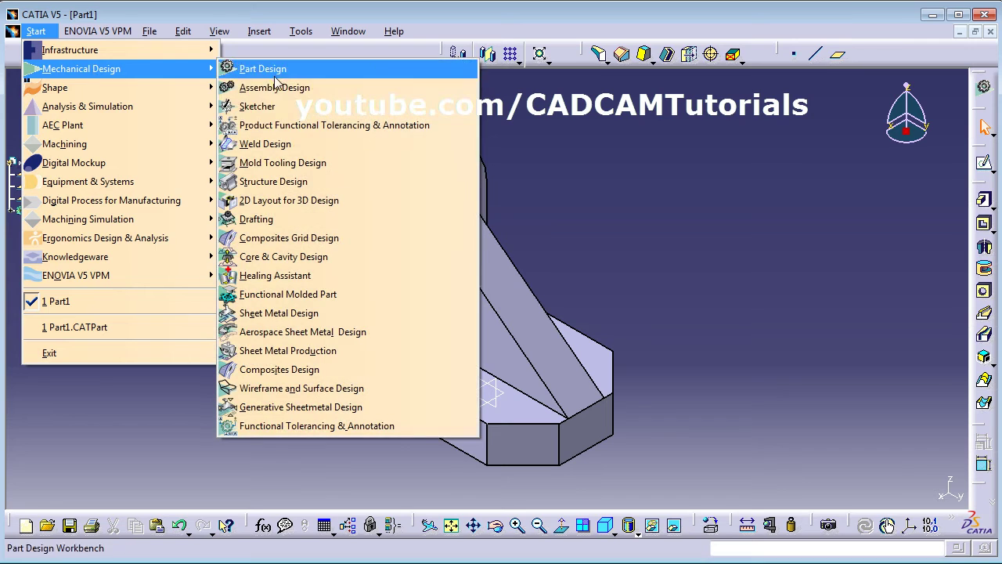
pyautogui.click(269, 69)
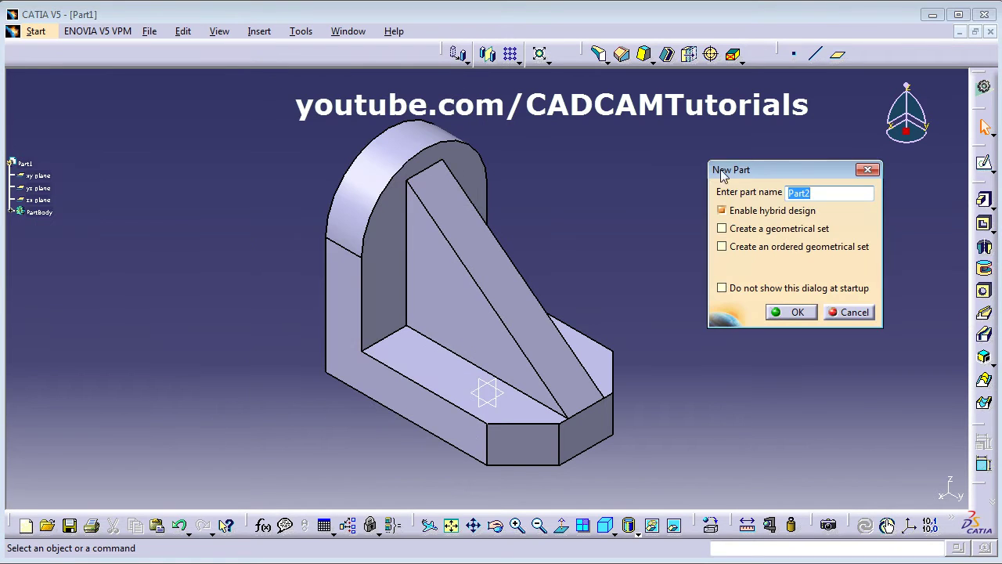
pyautogui.click(791, 318)
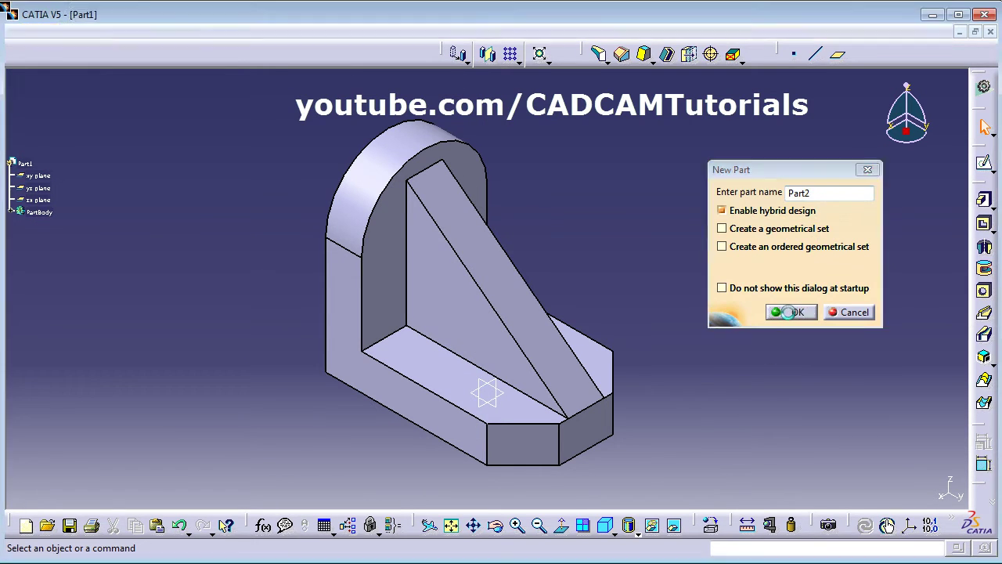
# Step: Draw a centred rectangle at the origin in a new sketch on the xy plane
pyautogui.click(984, 163)
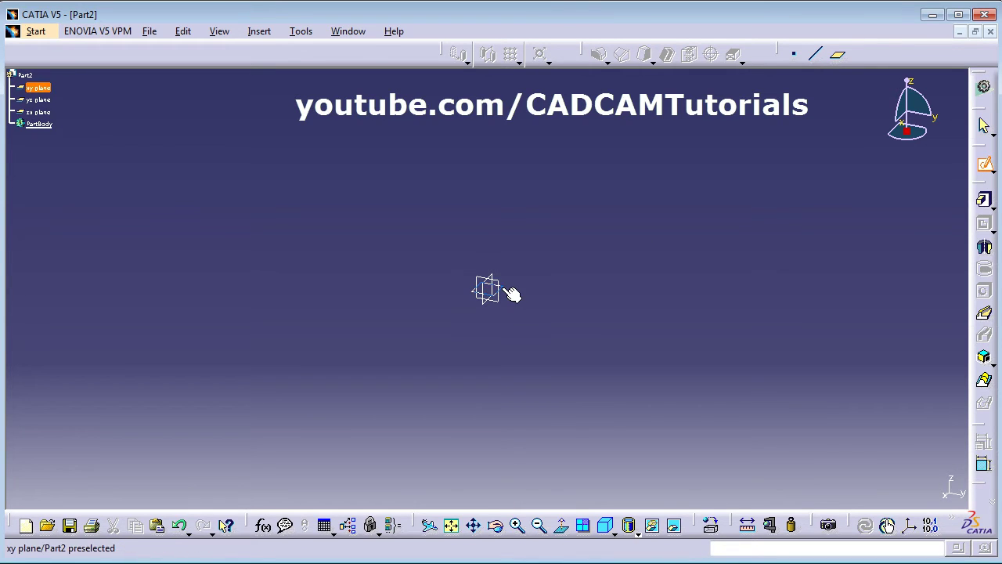
pyautogui.click(509, 291)
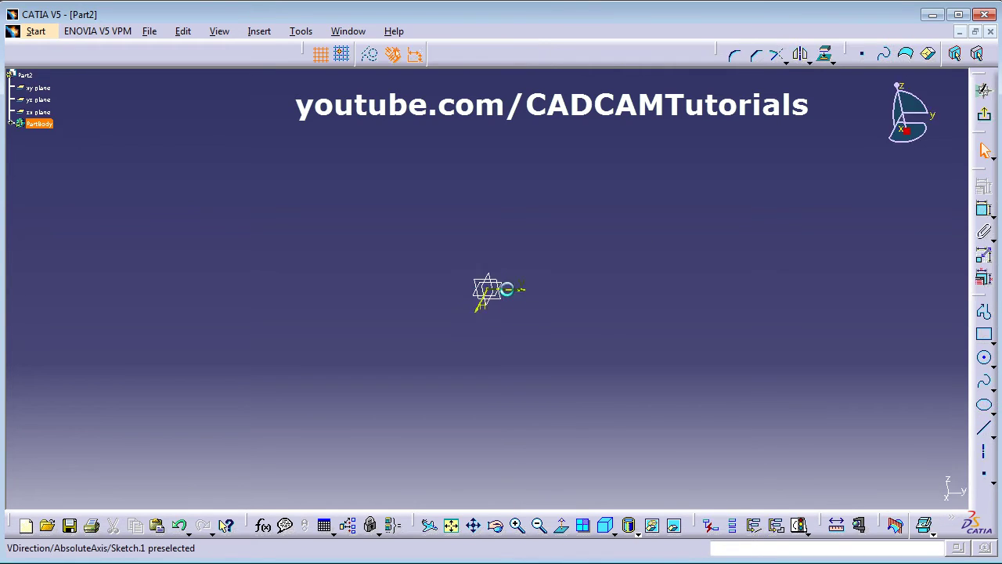
pyautogui.click(992, 339)
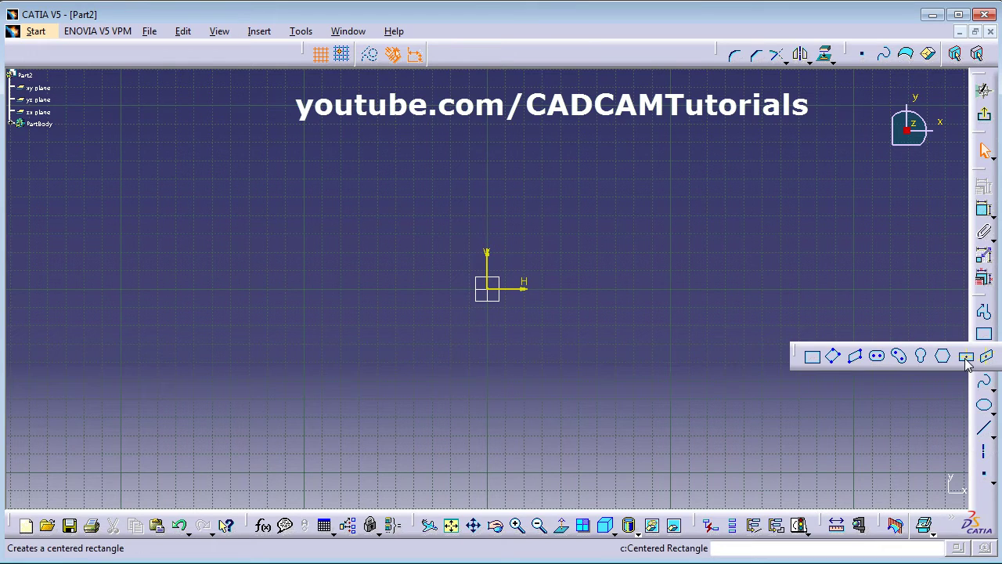
pyautogui.click(966, 357)
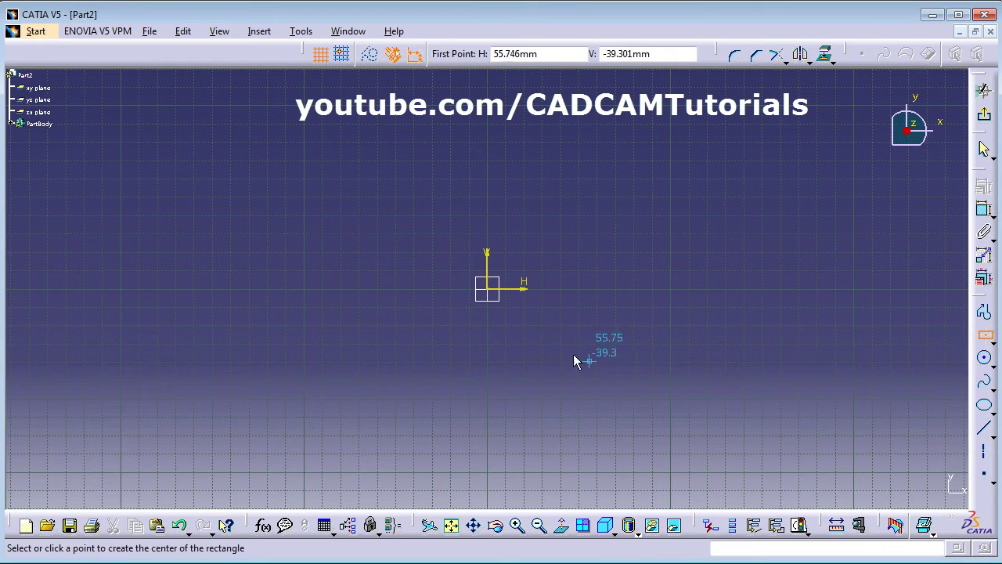
pyautogui.click(495, 290)
pyautogui.click(705, 404)
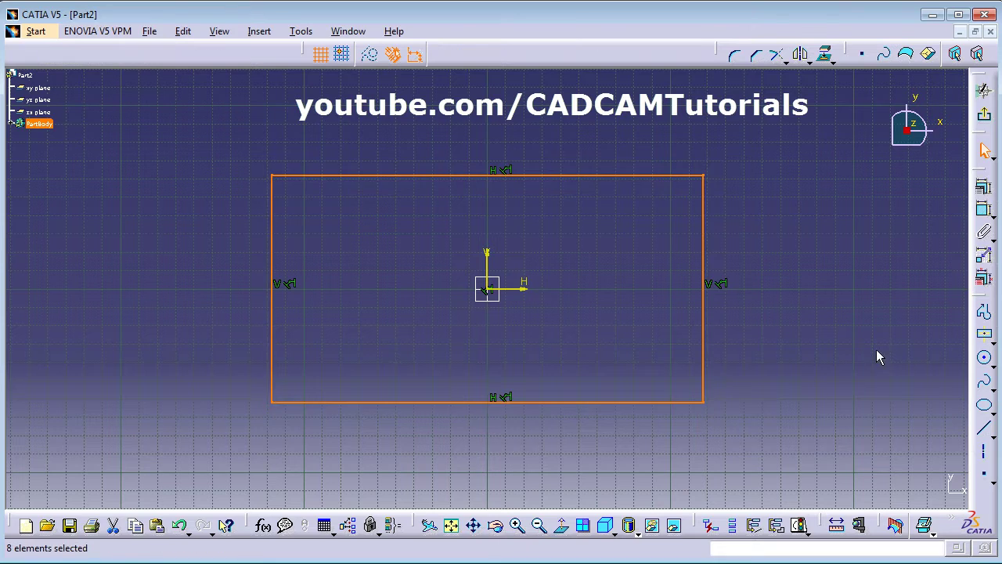
# Step: Dimension the rectangle 42 wide and 98 long, then exit the sketch
pyautogui.click(470, 404)
pyautogui.click(402, 459)
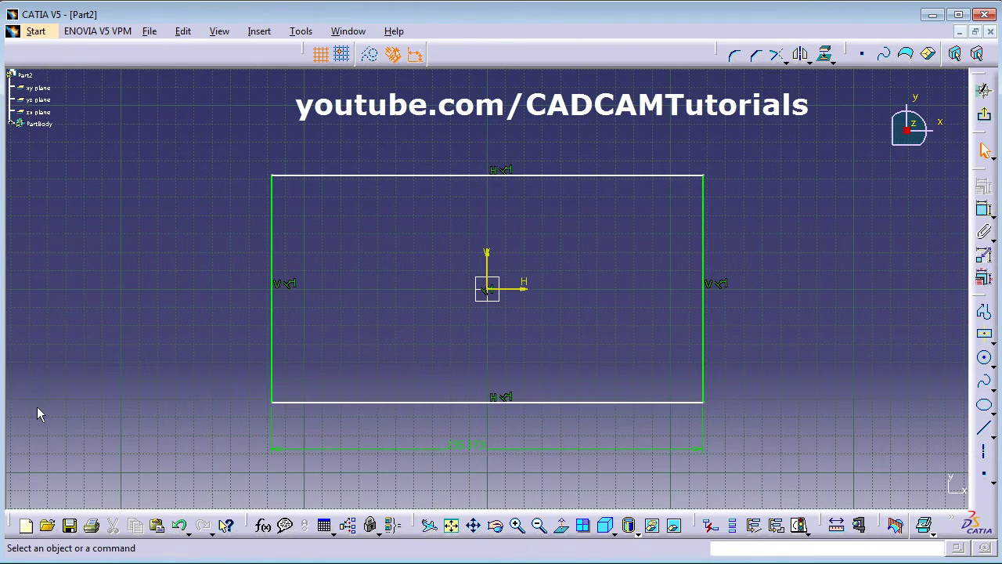
pyautogui.hotkey('alt', 'Tab')
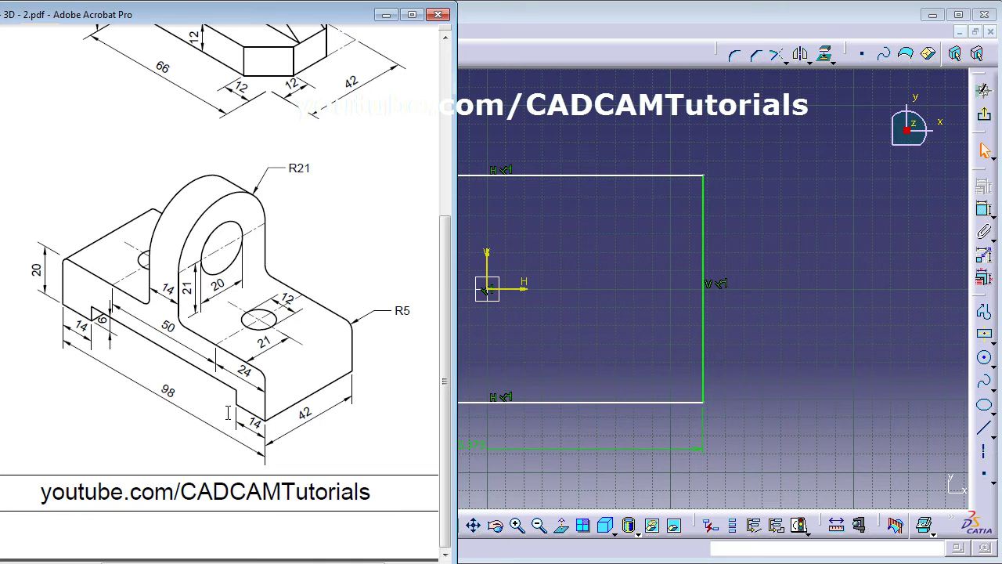
pyautogui.hotkey('alt', 'Tab')
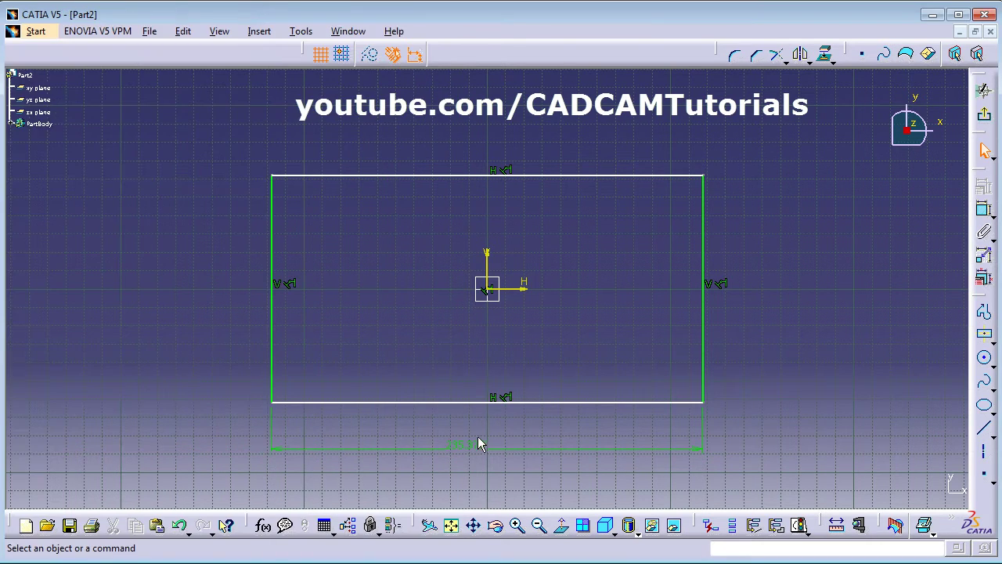
pyautogui.doubleClick(467, 446)
pyautogui.write('40')
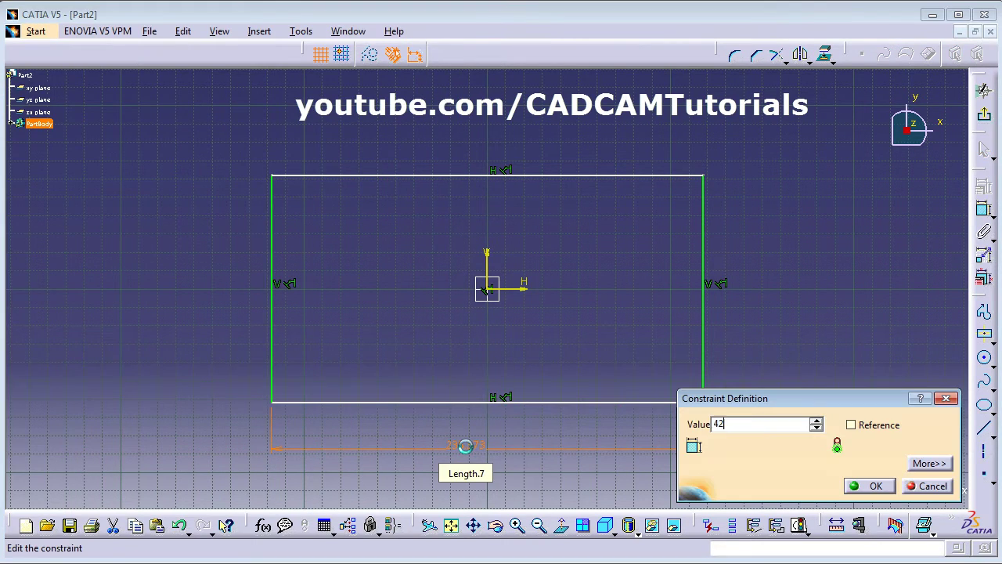
pyautogui.press('Return')
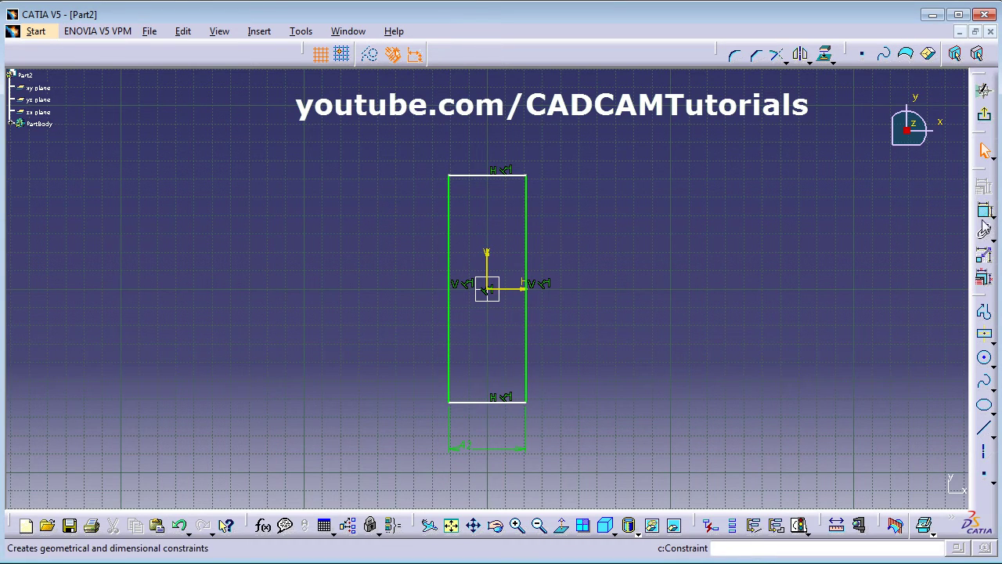
pyautogui.click(984, 209)
pyautogui.click(537, 345)
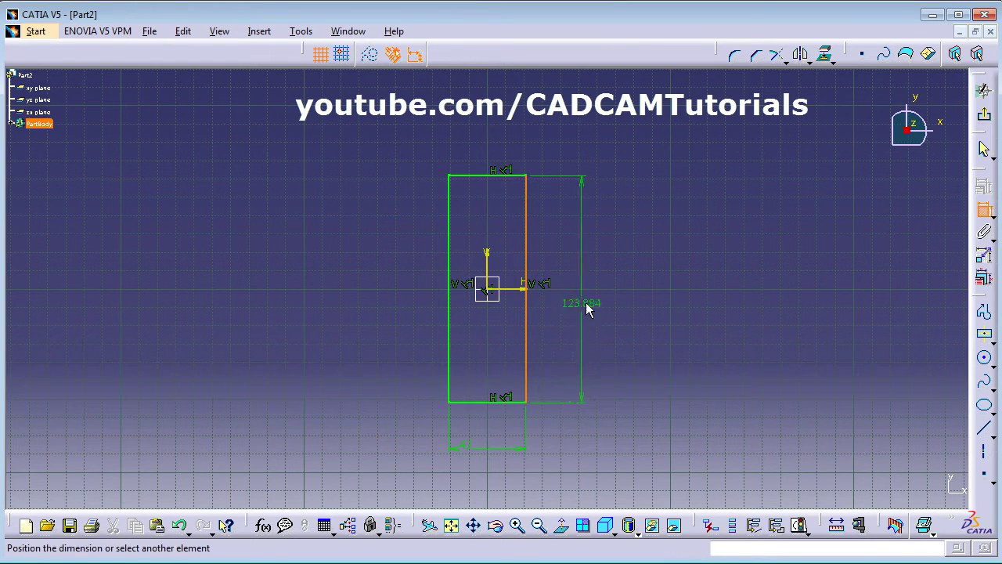
pyautogui.click(626, 280)
pyautogui.doubleClick(628, 272)
pyautogui.write('98')
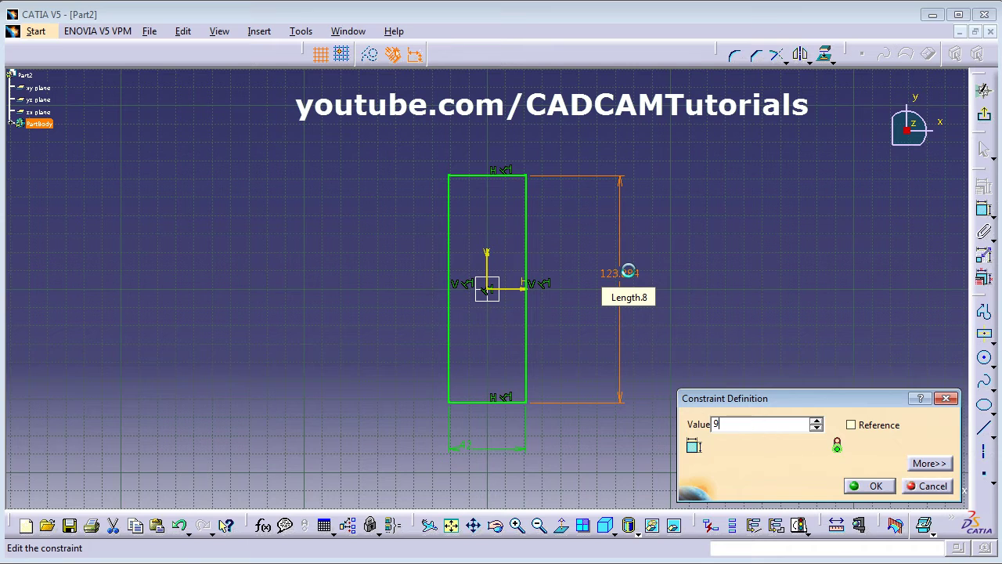
pyautogui.press('Return')
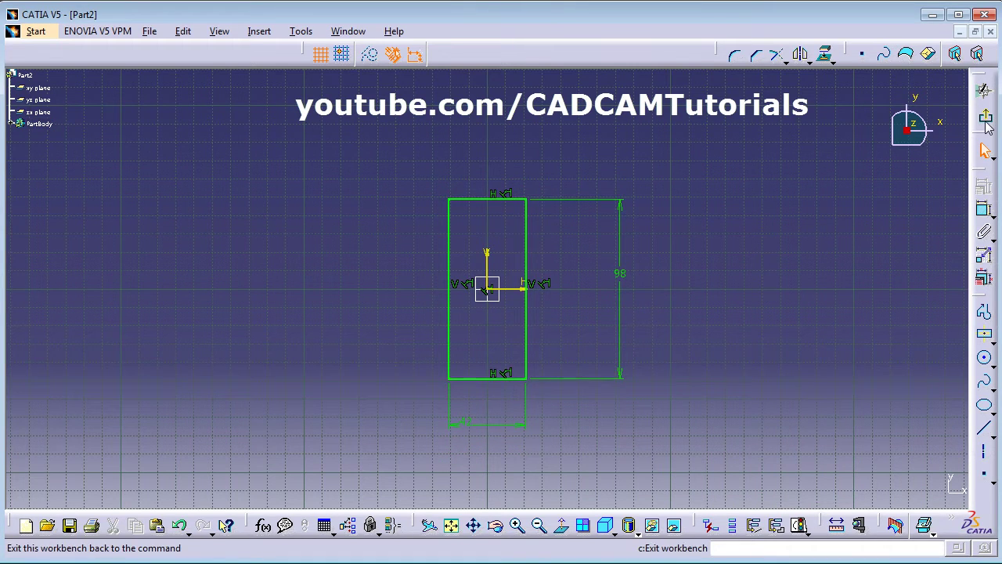
pyautogui.click(984, 90)
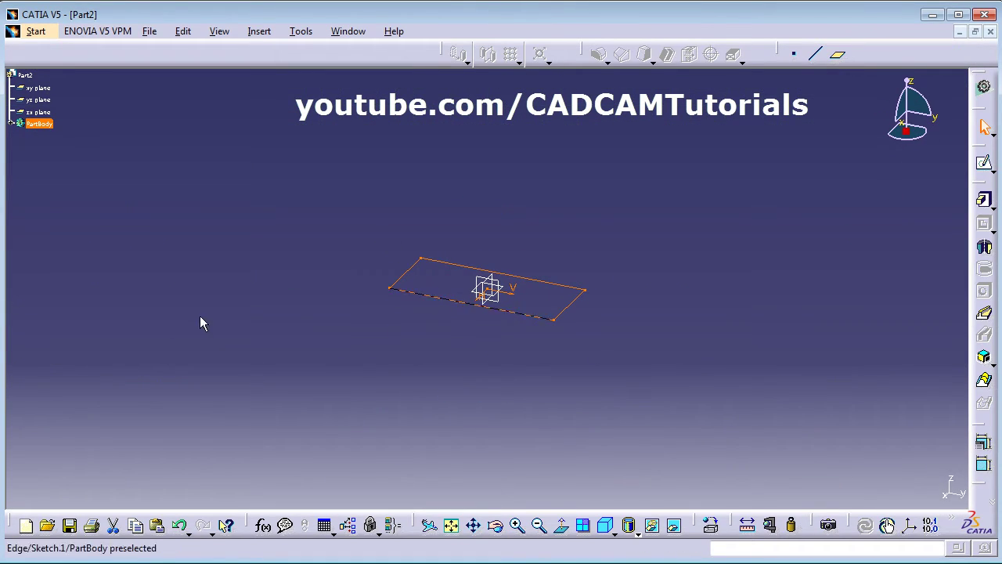
# Step: Pad Sketch.1 to 20 mm, then fit the block in an isometric view
pyautogui.hotkey('alt', 'Tab')
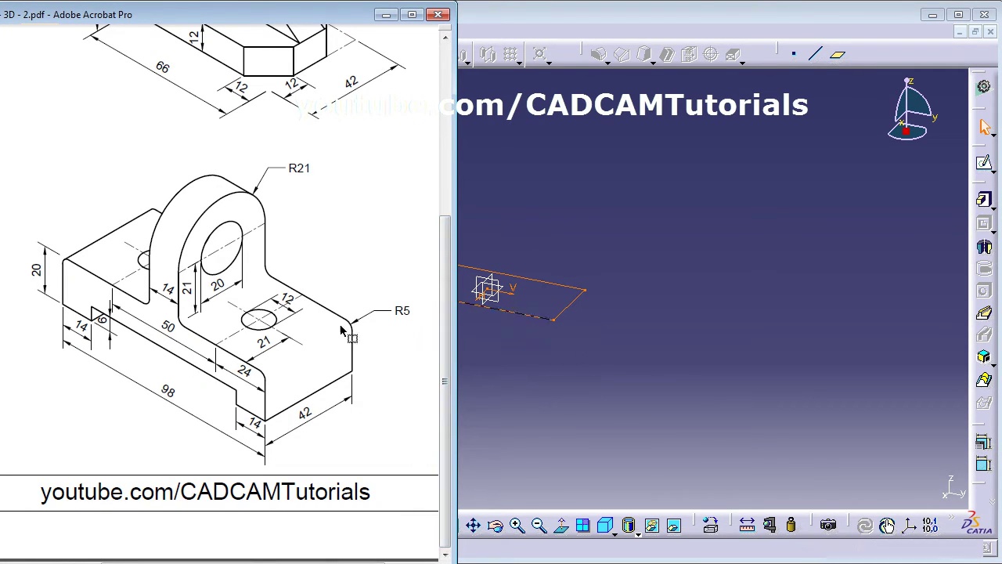
pyautogui.click(745, 334)
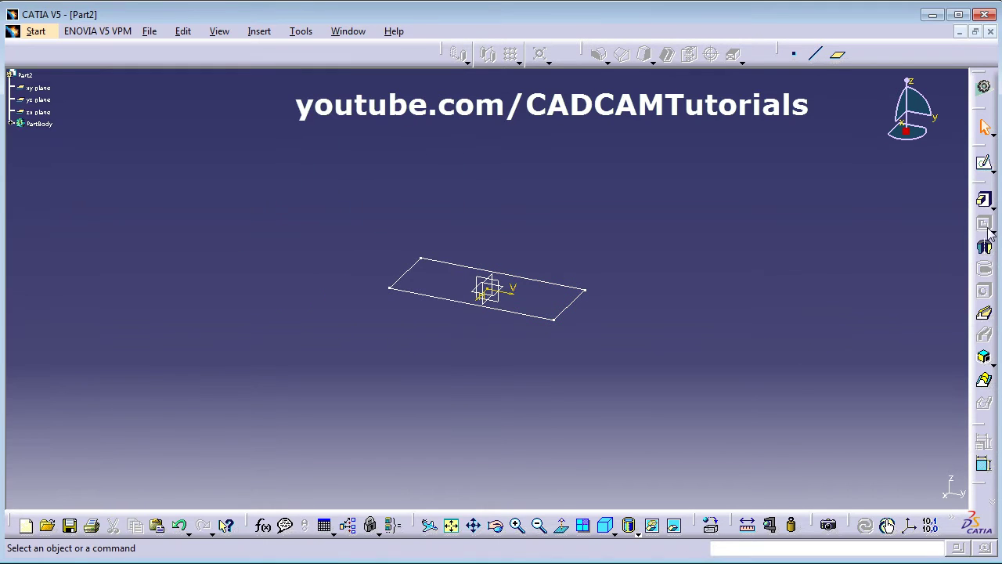
pyautogui.click(985, 199)
pyautogui.click(529, 319)
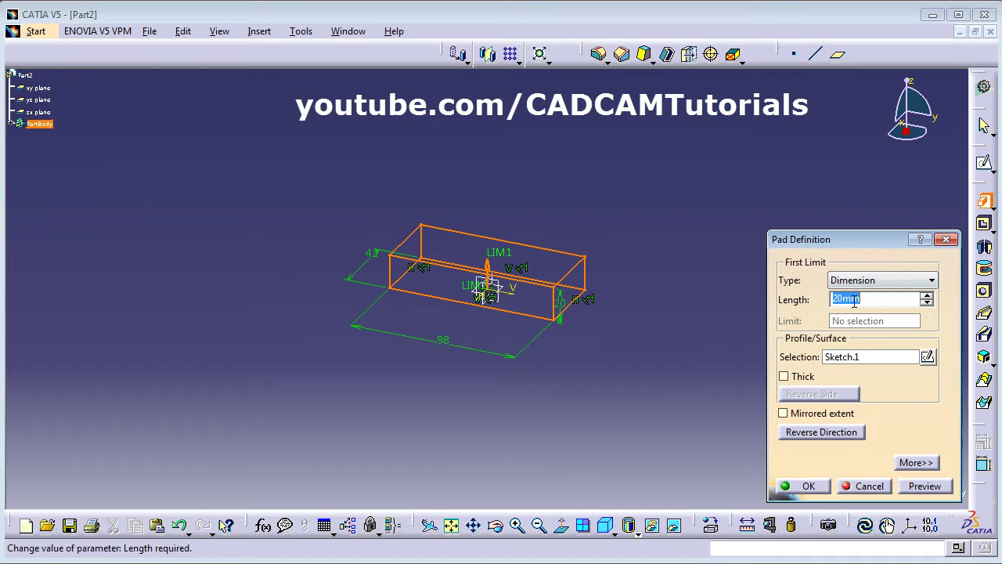
pyautogui.click(809, 487)
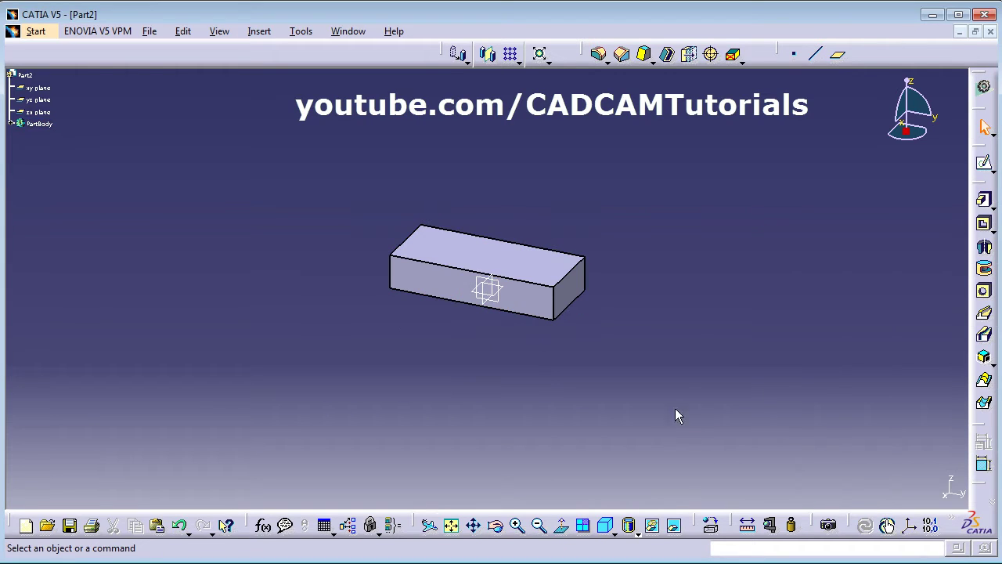
pyautogui.click(451, 525)
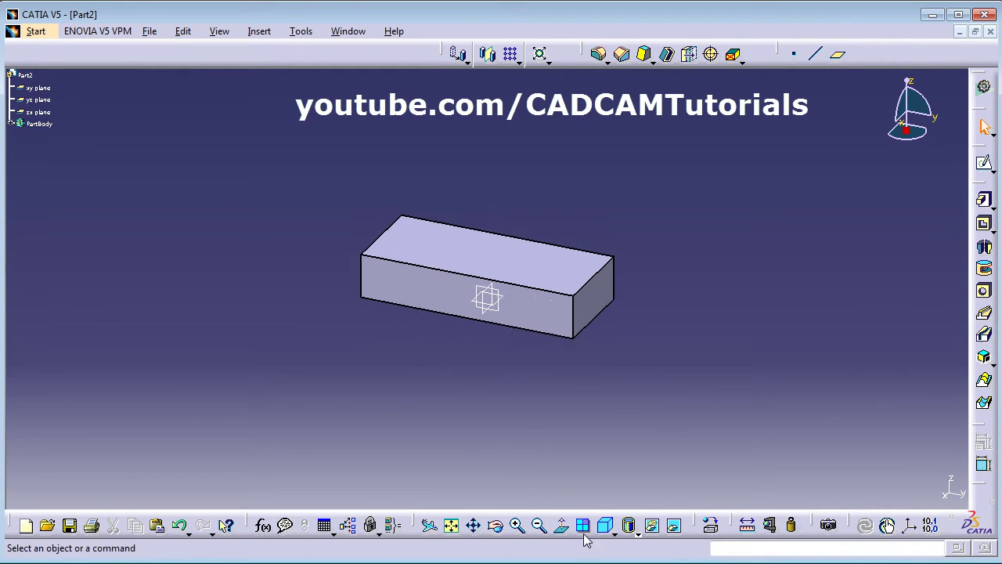
pyautogui.click(602, 527)
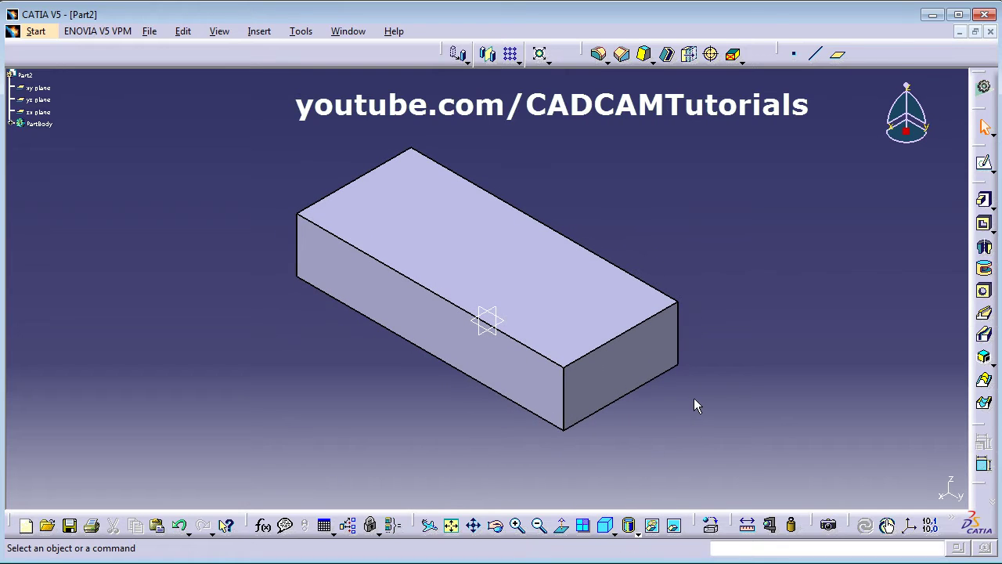
# Step: Draw a rectangle in a new sketch on the block's front face
pyautogui.hotkey('alt', 'Tab')
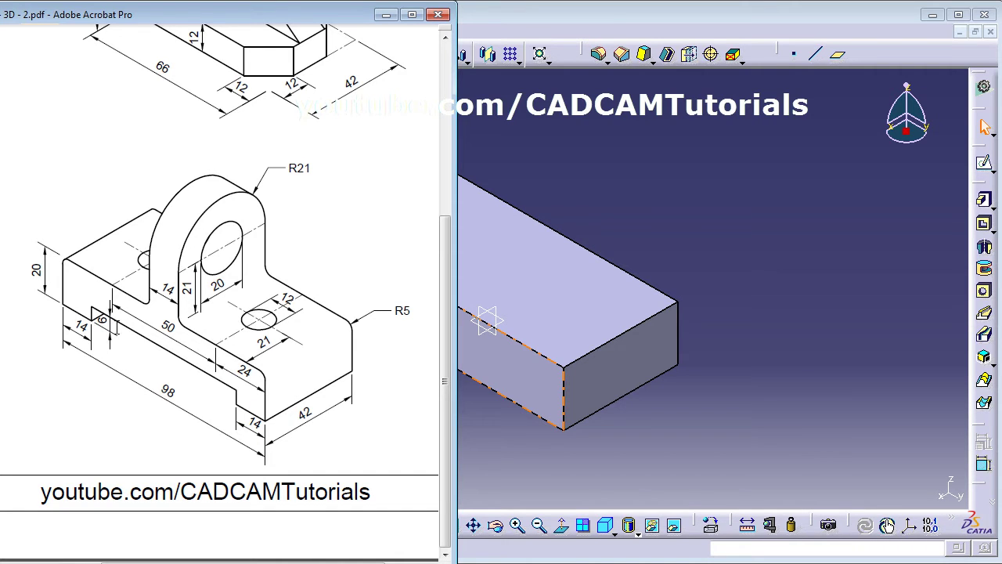
pyautogui.click(715, 406)
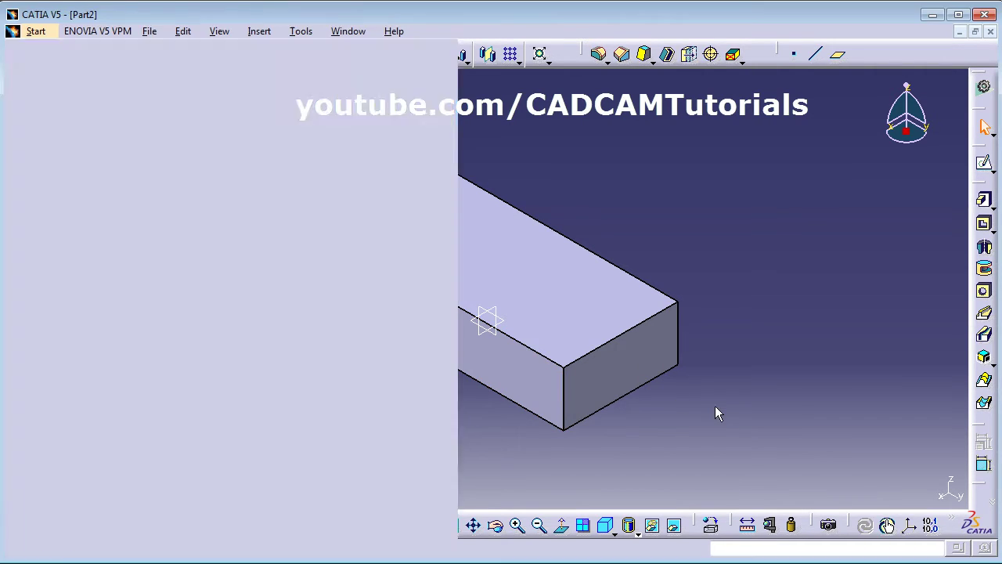
pyautogui.click(984, 164)
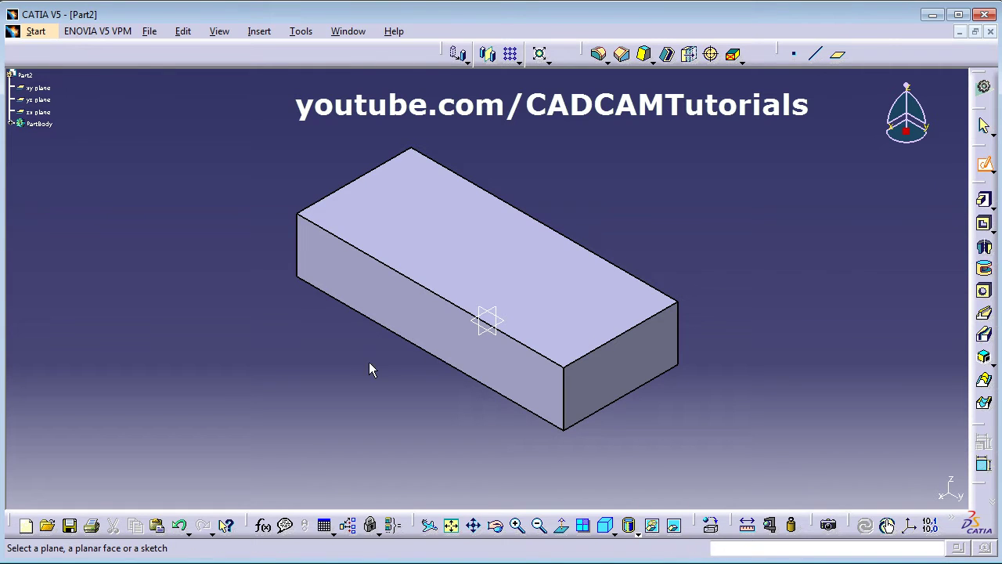
pyautogui.click(435, 328)
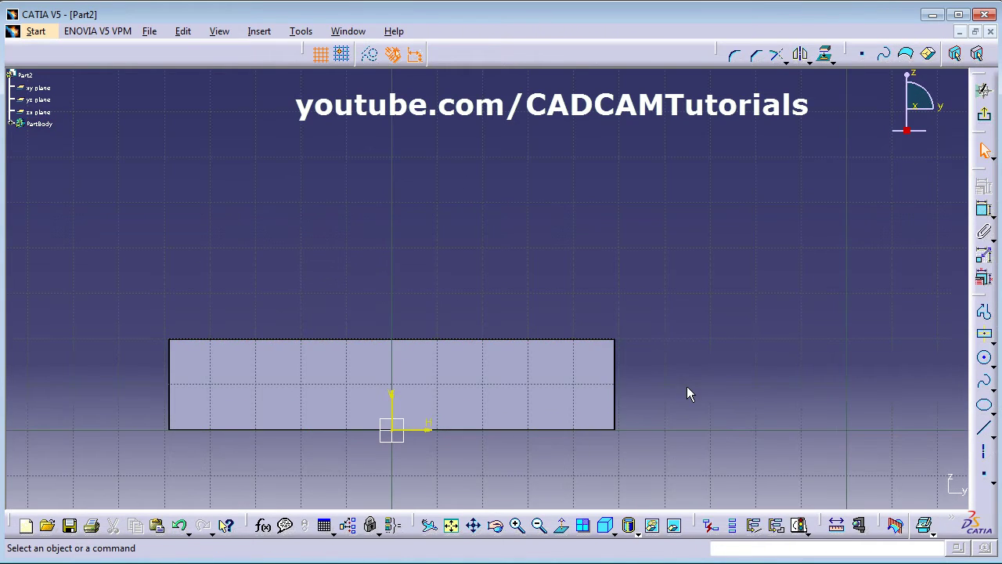
pyautogui.click(992, 341)
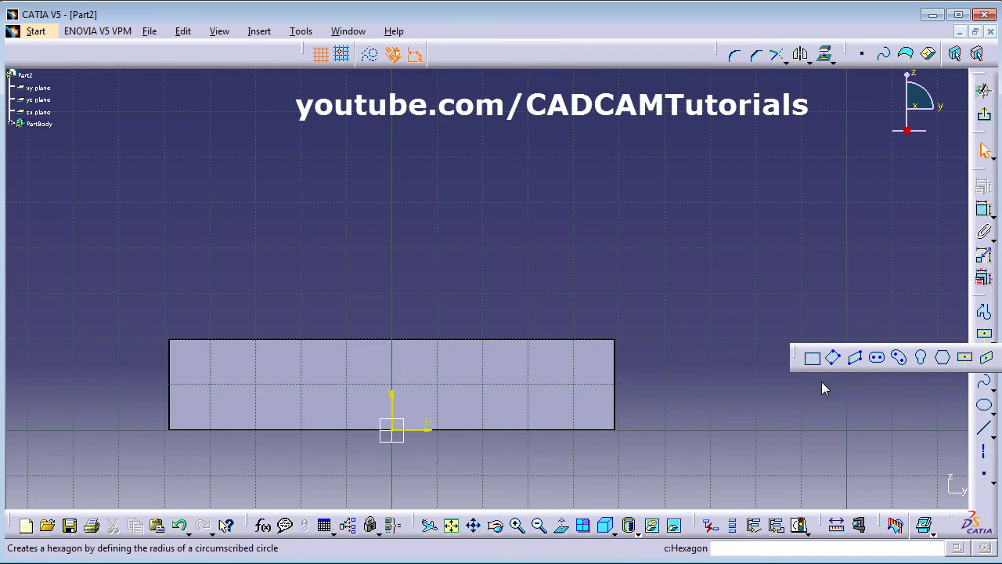
pyautogui.click(812, 358)
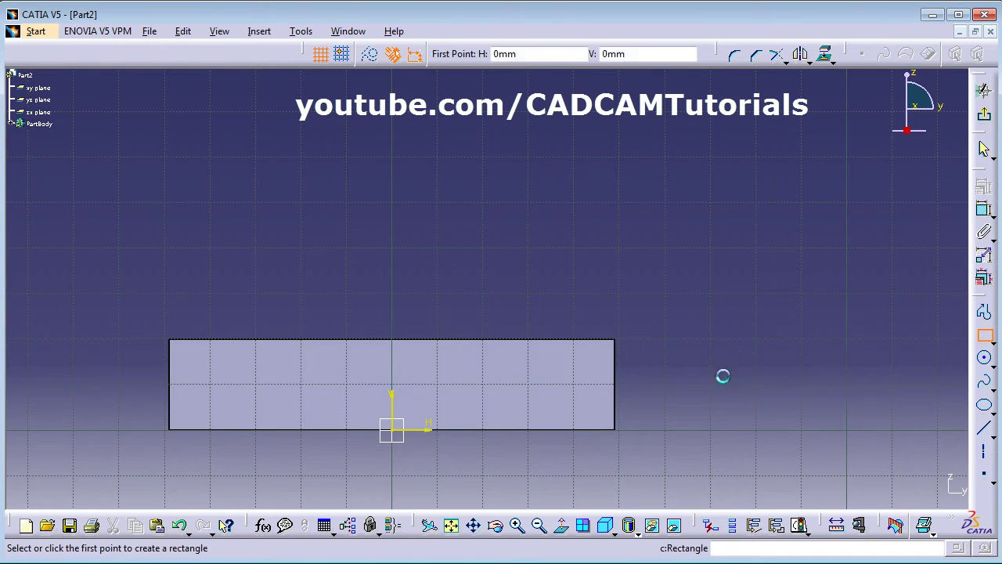
pyautogui.click(248, 411)
pyautogui.click(560, 385)
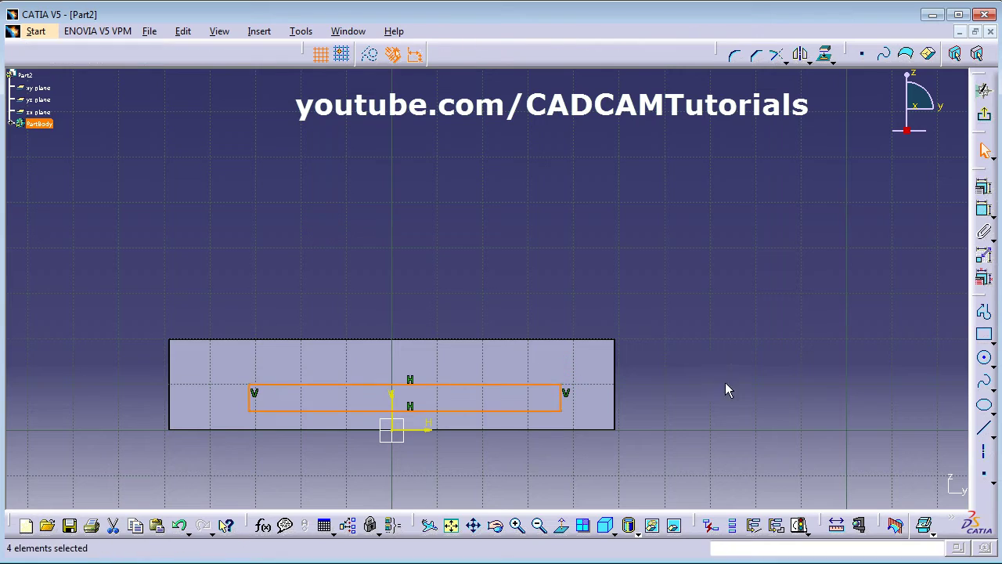
# Step: Dimension the rectangle's sides 14 mm in from the block's right and left ends
pyautogui.click(984, 209)
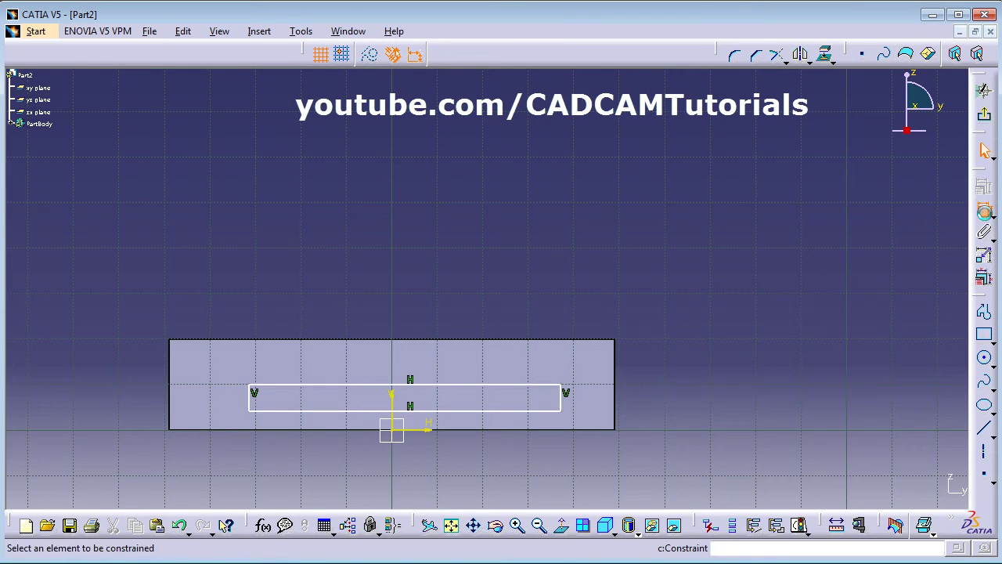
pyautogui.click(563, 398)
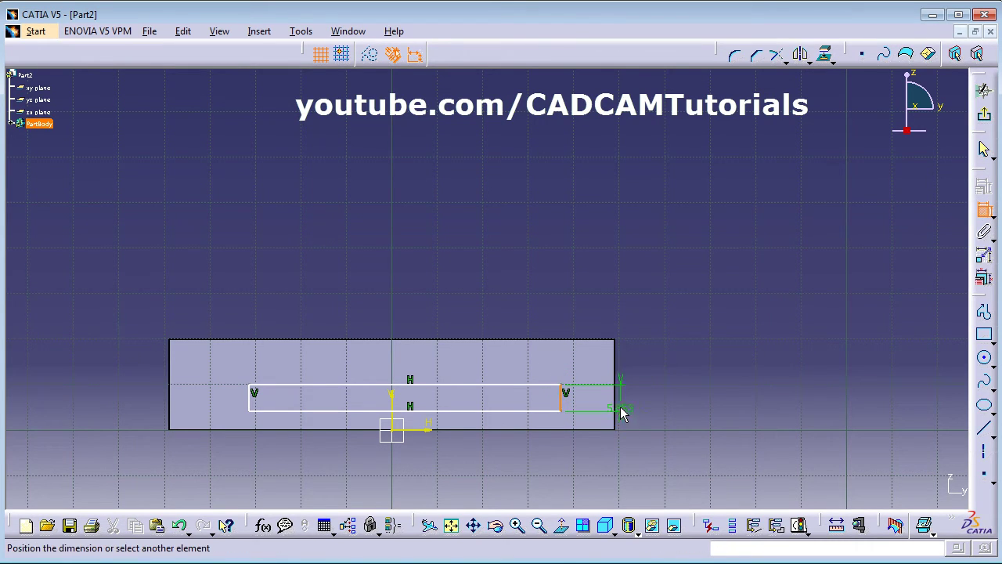
pyautogui.click(617, 401)
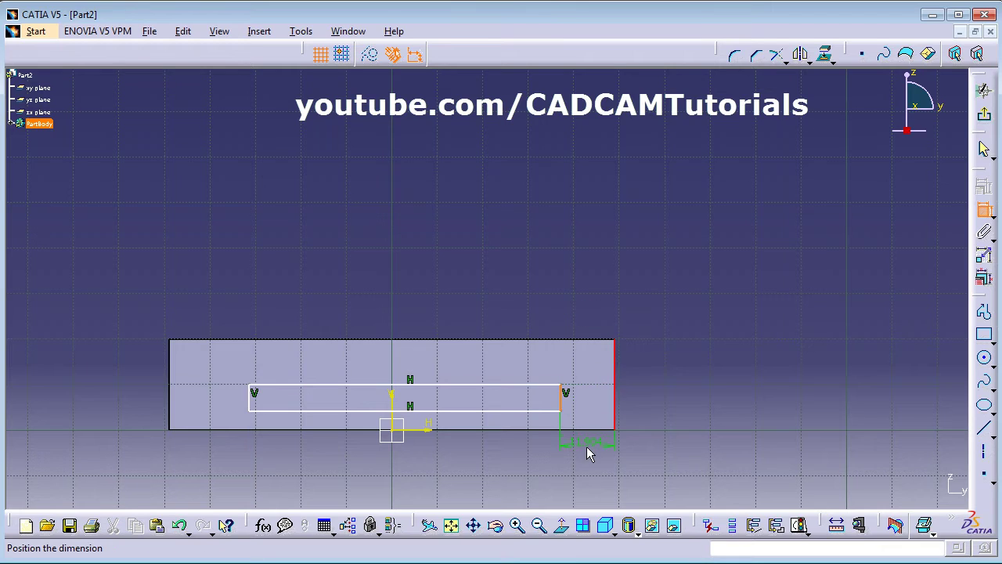
pyautogui.click(582, 452)
pyautogui.doubleClick(582, 452)
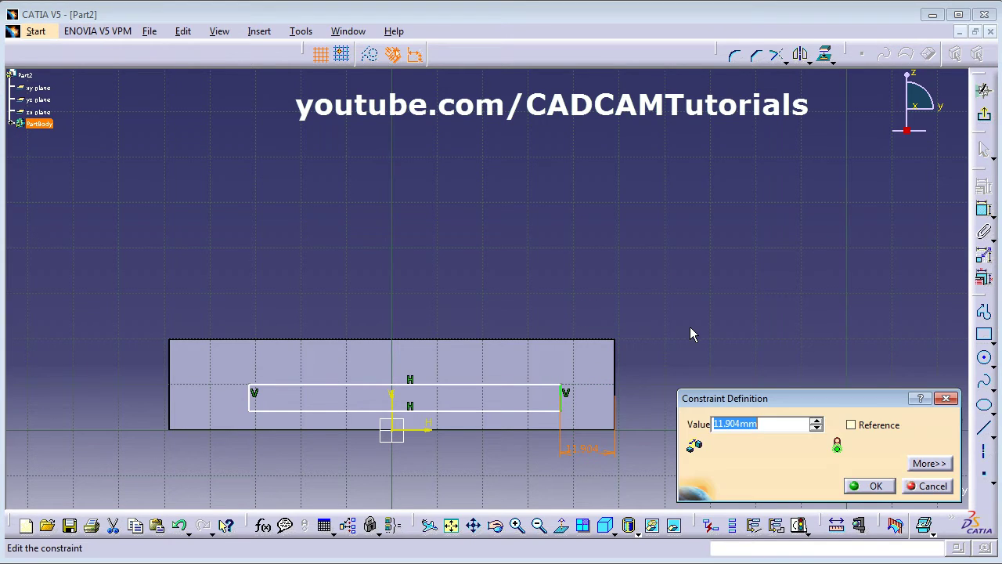
pyautogui.write('14')
pyautogui.press('Return')
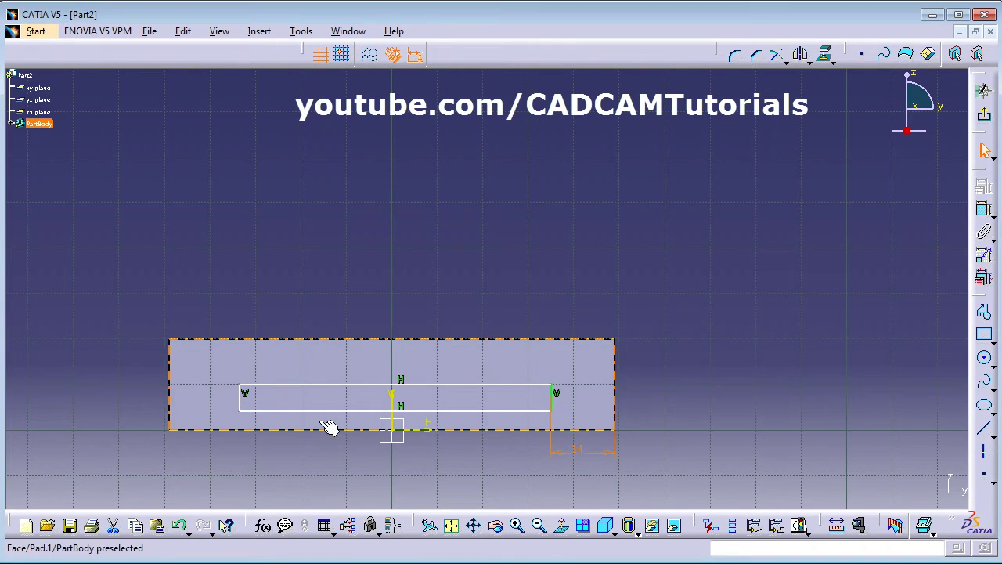
pyautogui.click(989, 208)
pyautogui.click(987, 215)
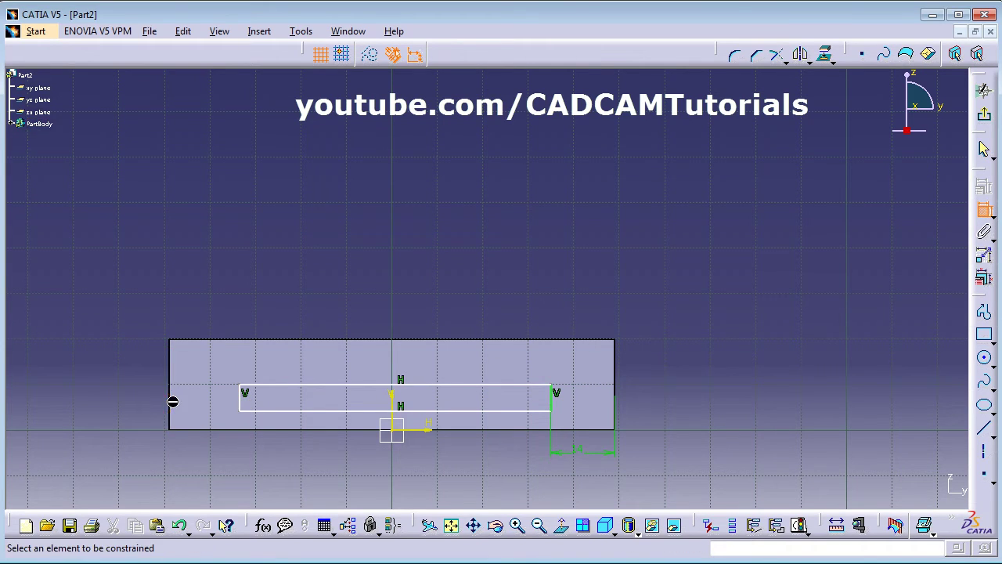
pyautogui.click(242, 402)
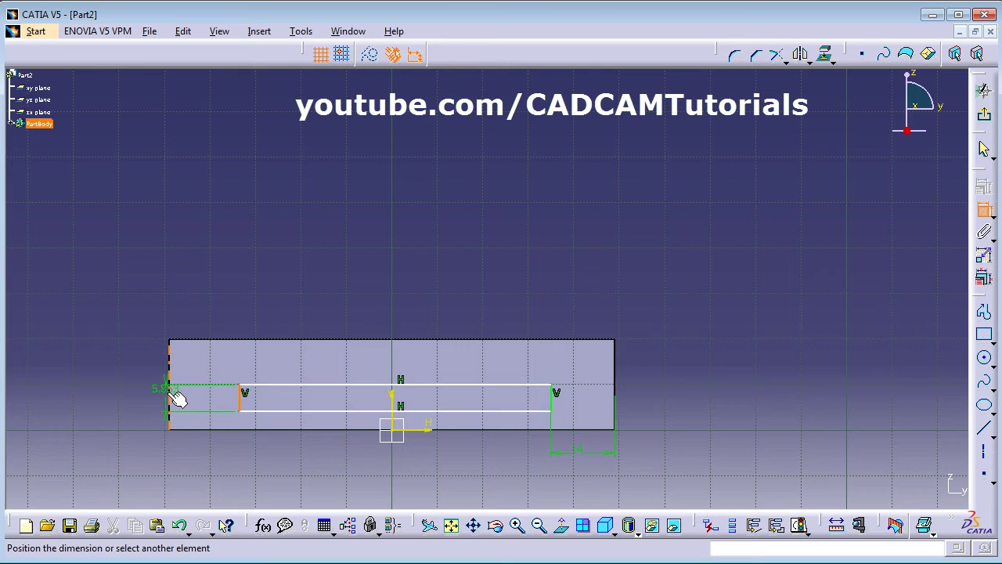
pyautogui.click(170, 393)
pyautogui.click(218, 459)
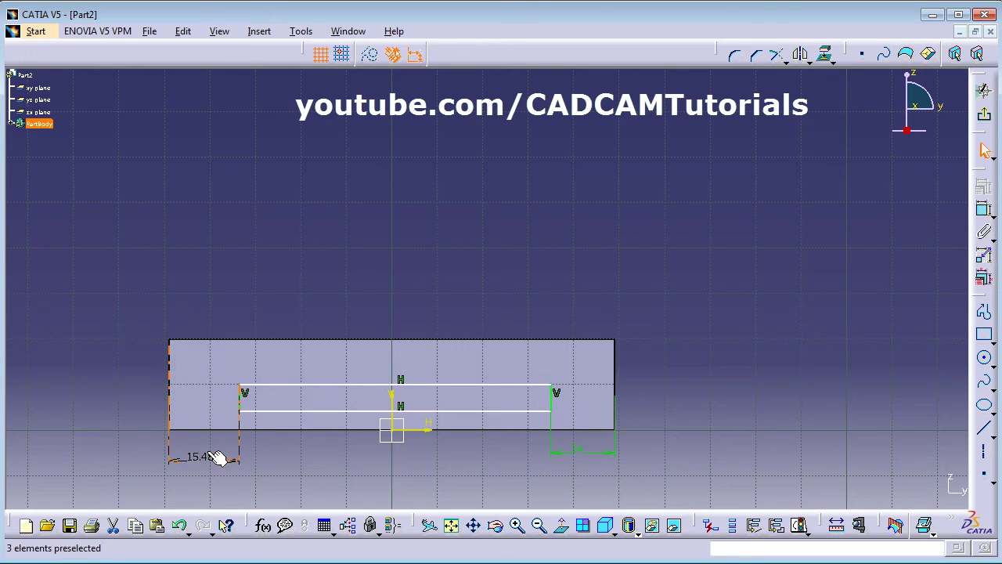
pyautogui.doubleClick(219, 458)
pyautogui.write('14')
pyautogui.press('Return')
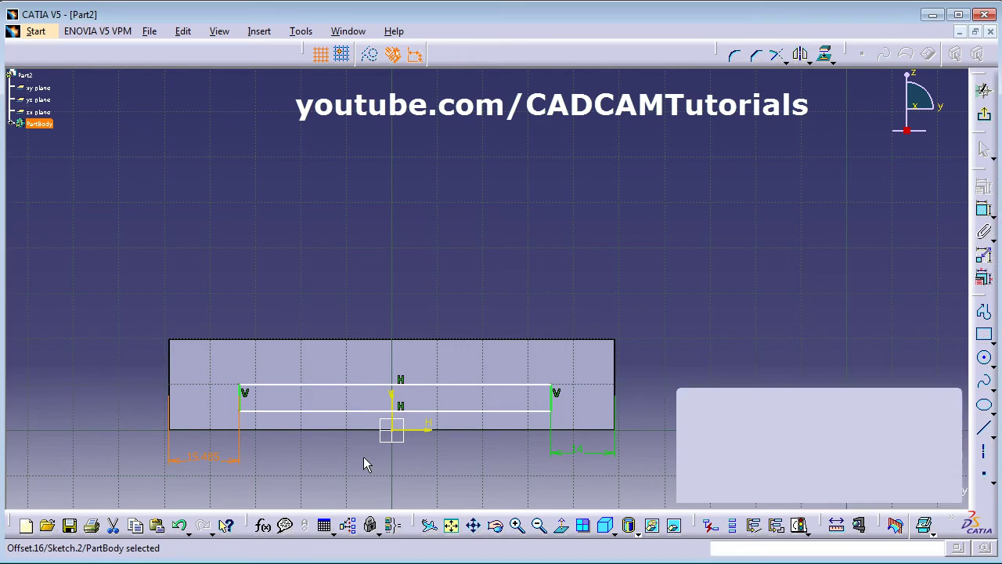
# Step: Set the rectangle's height to 6 mm
pyautogui.click(983, 209)
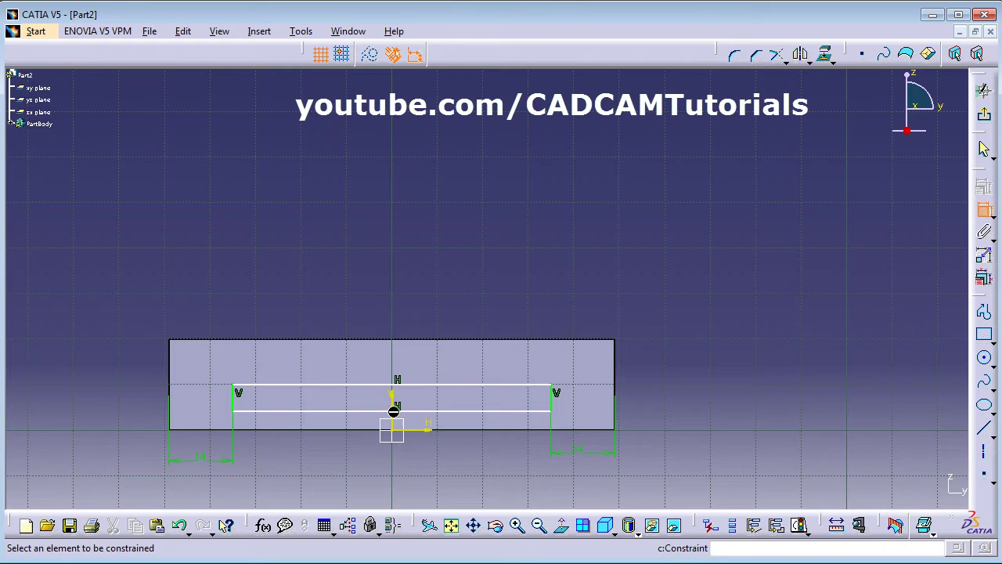
pyautogui.click(293, 385)
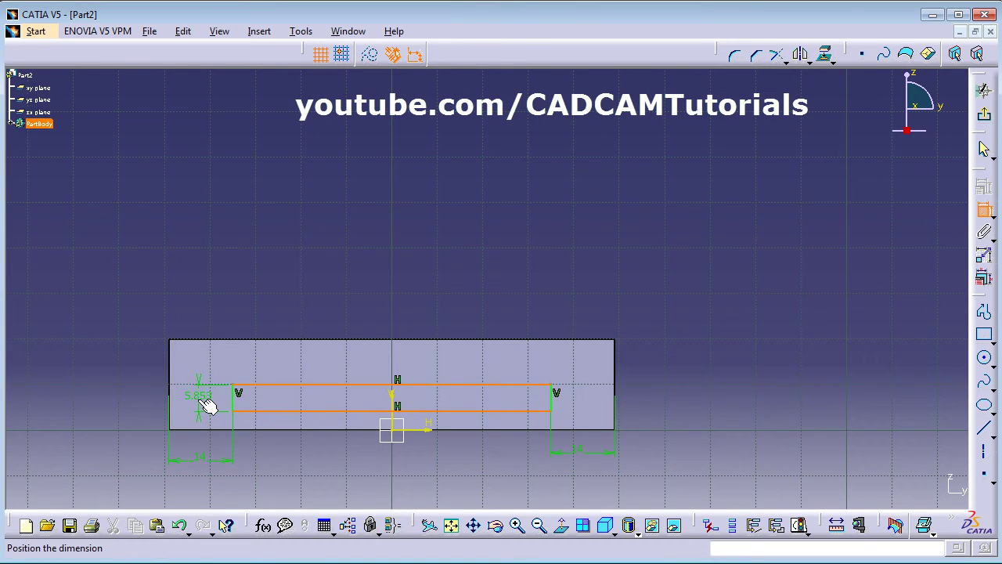
pyautogui.click(206, 404)
pyautogui.doubleClick(197, 397)
pyautogui.write('6')
pyautogui.press('Return')
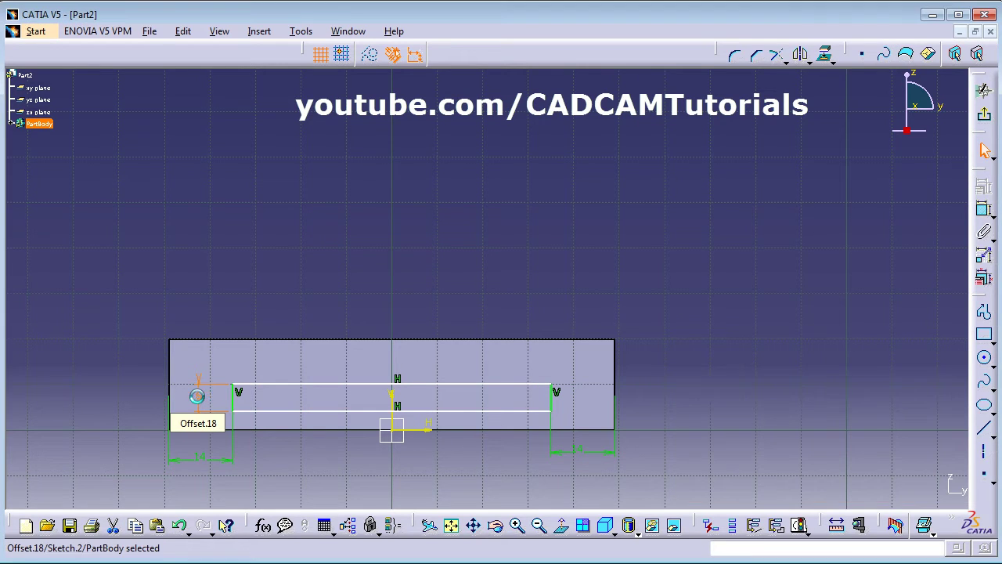
# Step: Make the rectangle's bottom line coincide with the block's bottom edge and exit the sketch
pyautogui.click(270, 243)
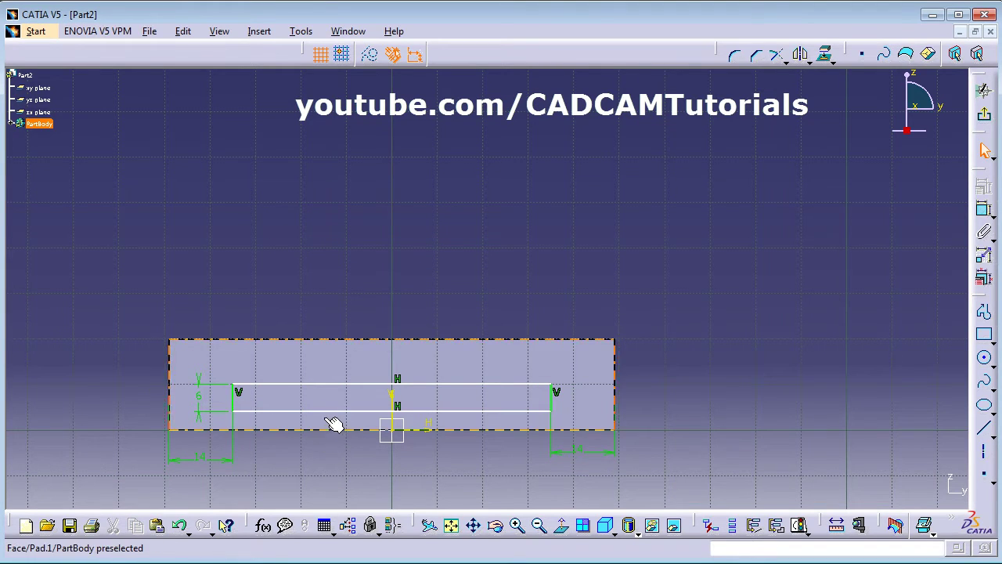
pyautogui.click(335, 411)
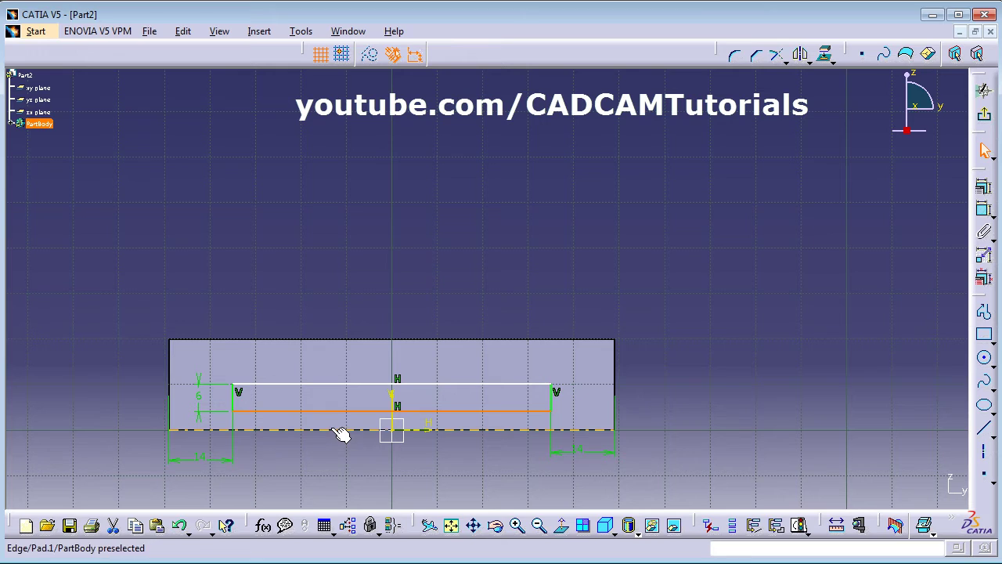
pyautogui.keyDown('ctrl'); pyautogui.click(342, 430); pyautogui.keyUp('ctrl')
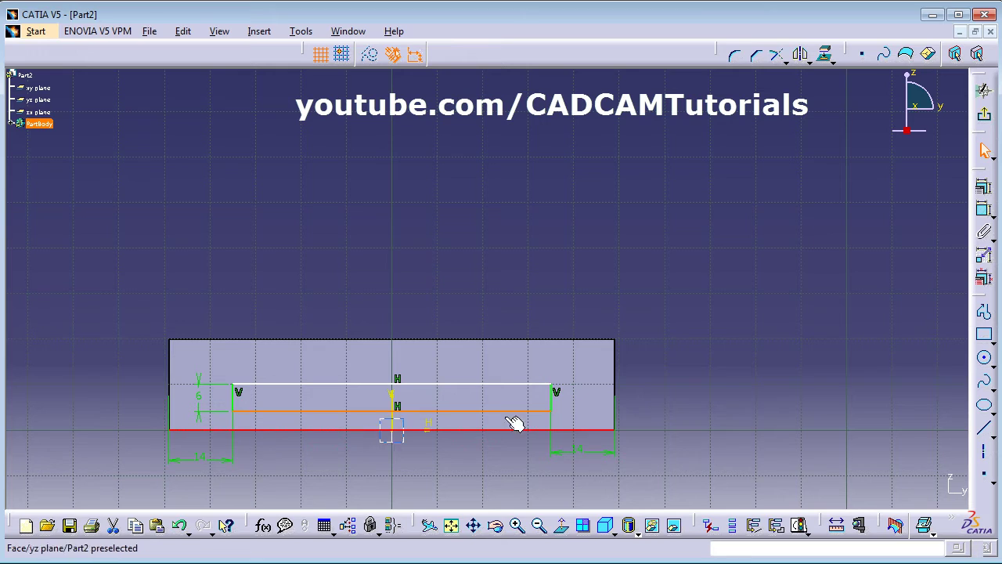
pyautogui.click(982, 208)
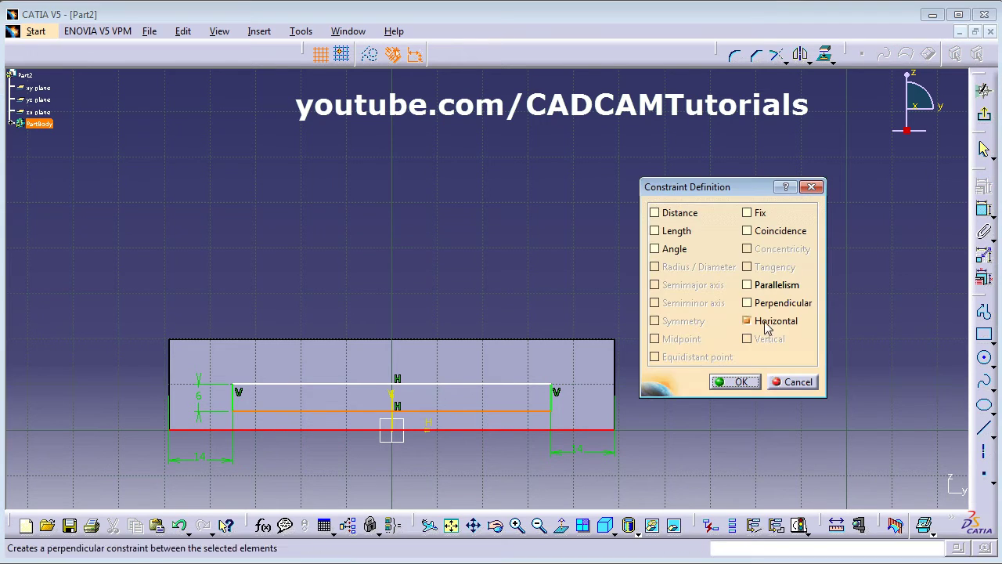
pyautogui.click(779, 232)
pyautogui.click(741, 381)
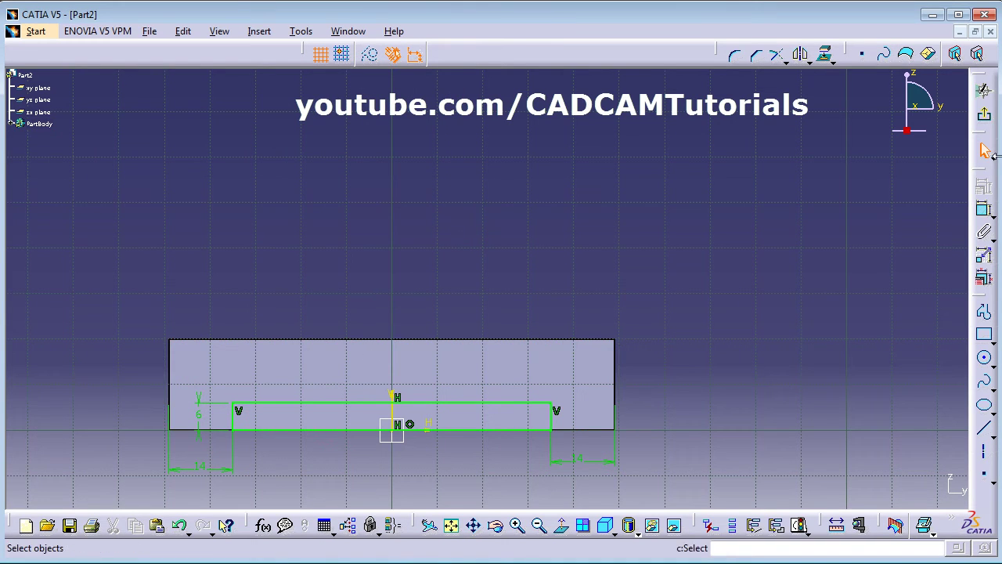
pyautogui.click(987, 118)
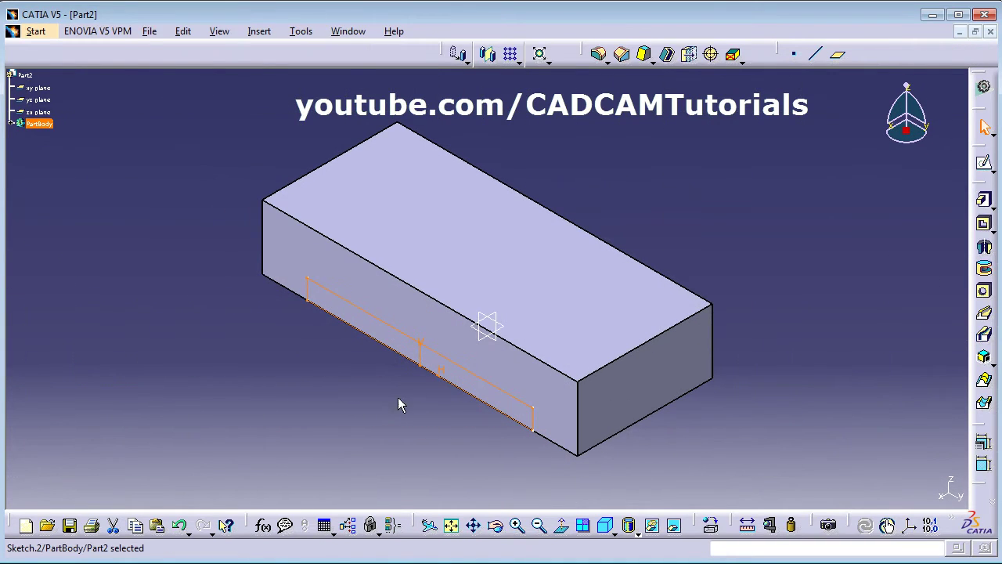
# Step: Pocket Sketch.2 Up to last through the block, previewing it, then return to isometric view
pyautogui.click(984, 227)
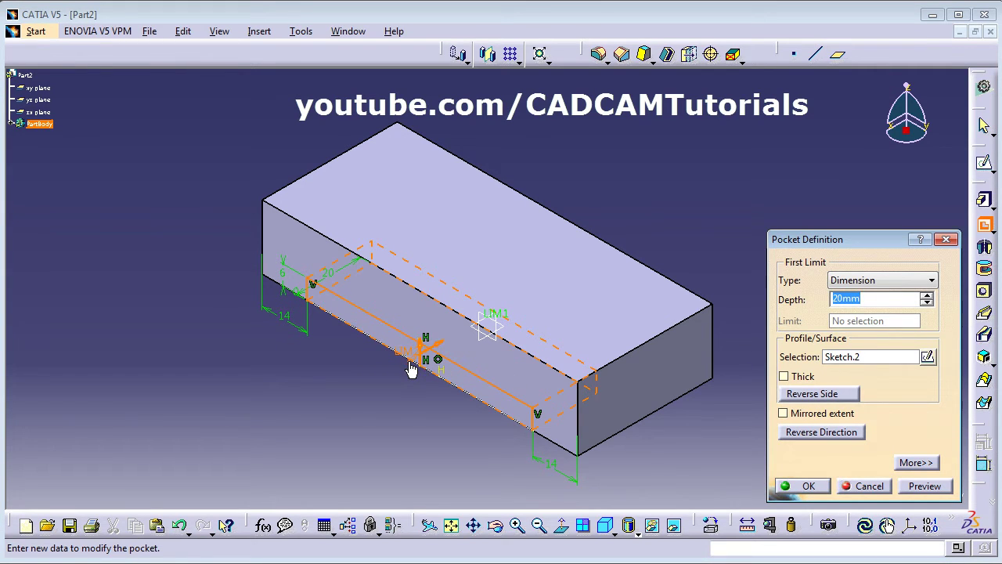
pyautogui.click(913, 282)
pyautogui.click(879, 321)
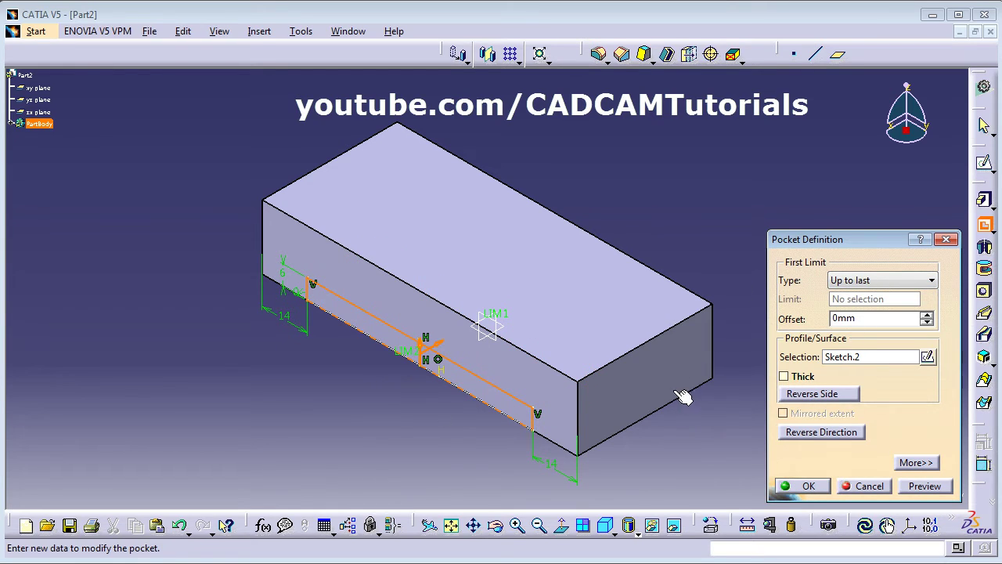
pyautogui.moveTo(459, 421); pyautogui.dragTo(400, 315, button='middle')
pyautogui.click(924, 487)
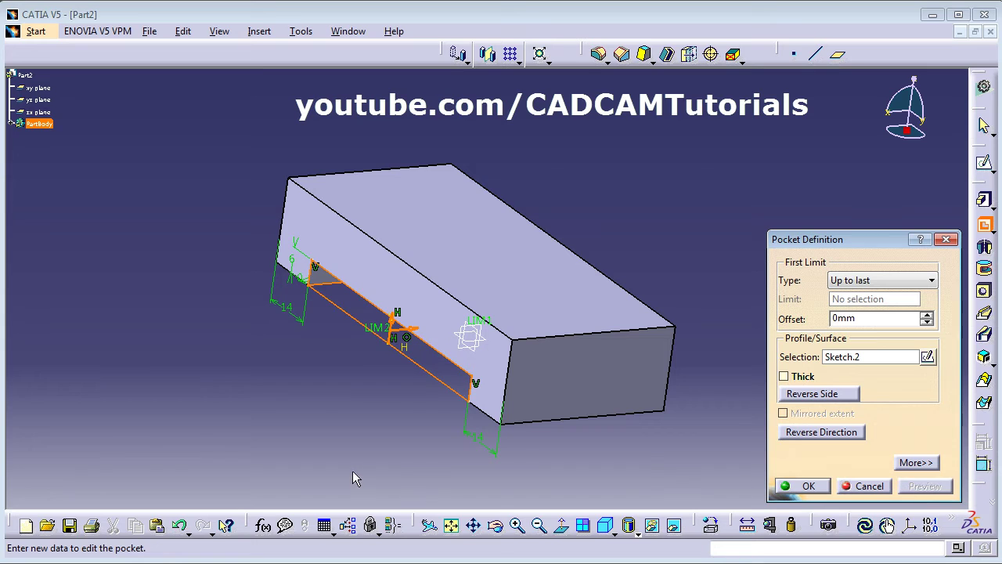
pyautogui.moveTo(353, 471); pyautogui.dragTo(431, 360, button='middle')
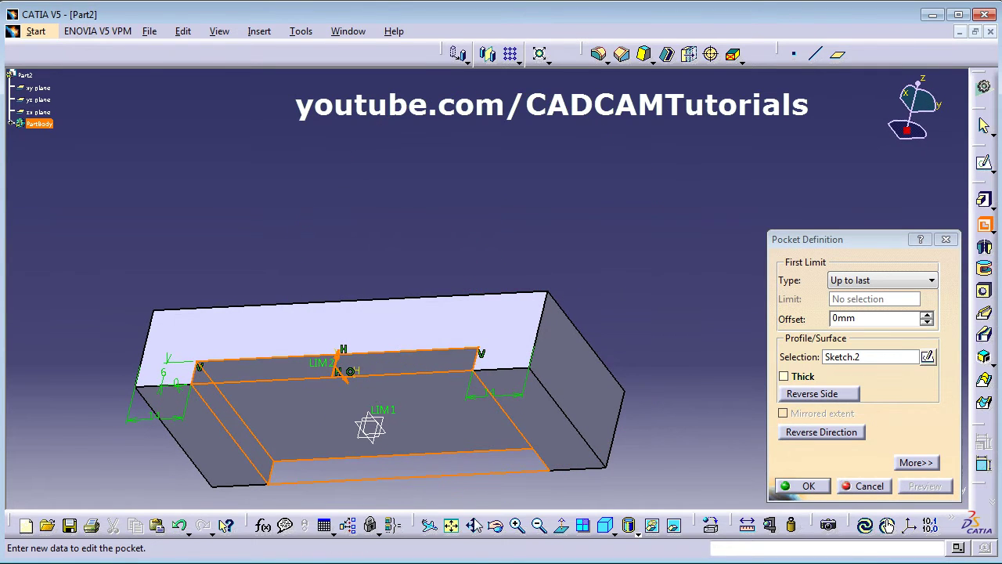
pyautogui.click(807, 487)
pyautogui.click(605, 525)
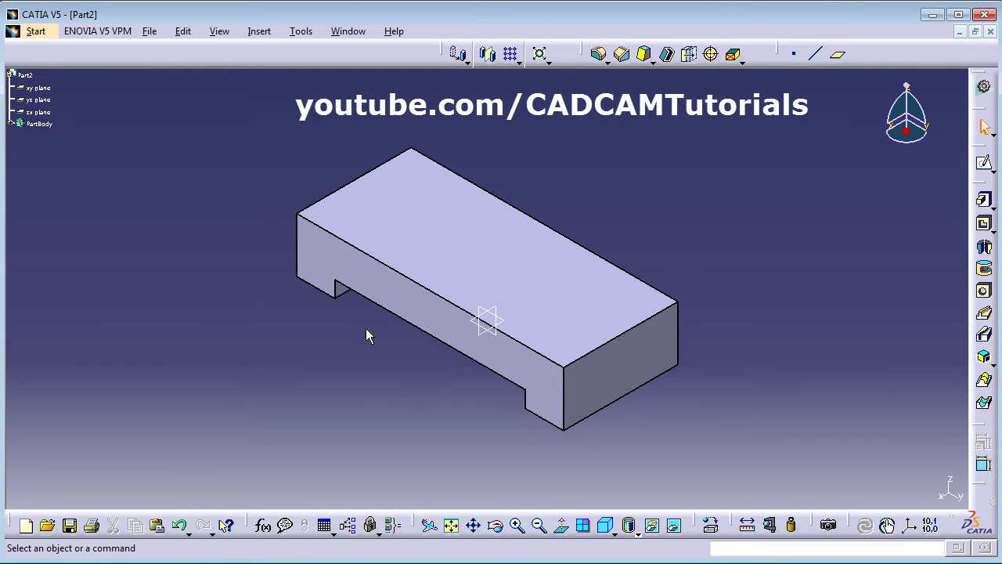
# Step: Check the reference drawing twice, then open a new sketch on the notched block's top face
pyautogui.hotkey('alt', 'Tab')
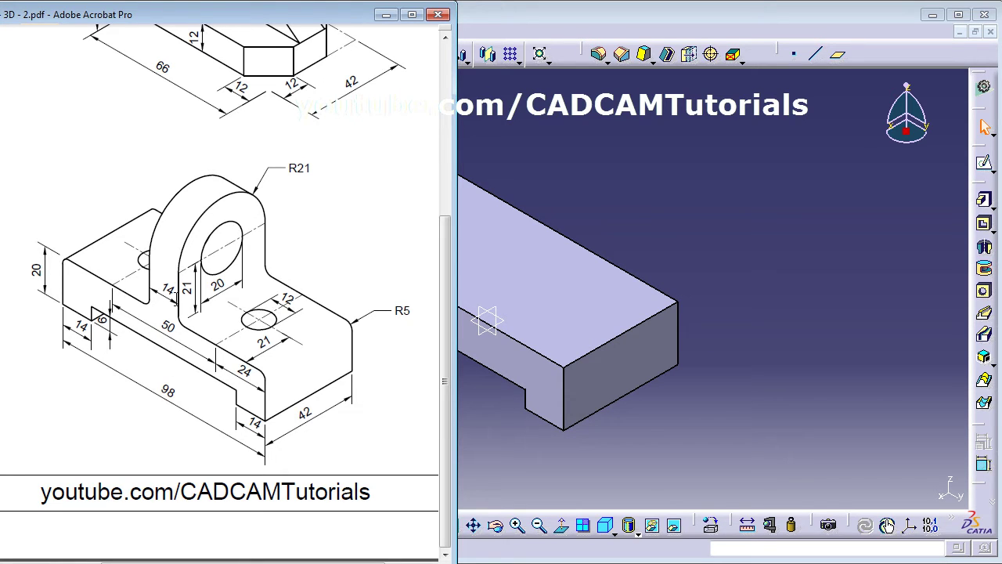
pyautogui.click(661, 177)
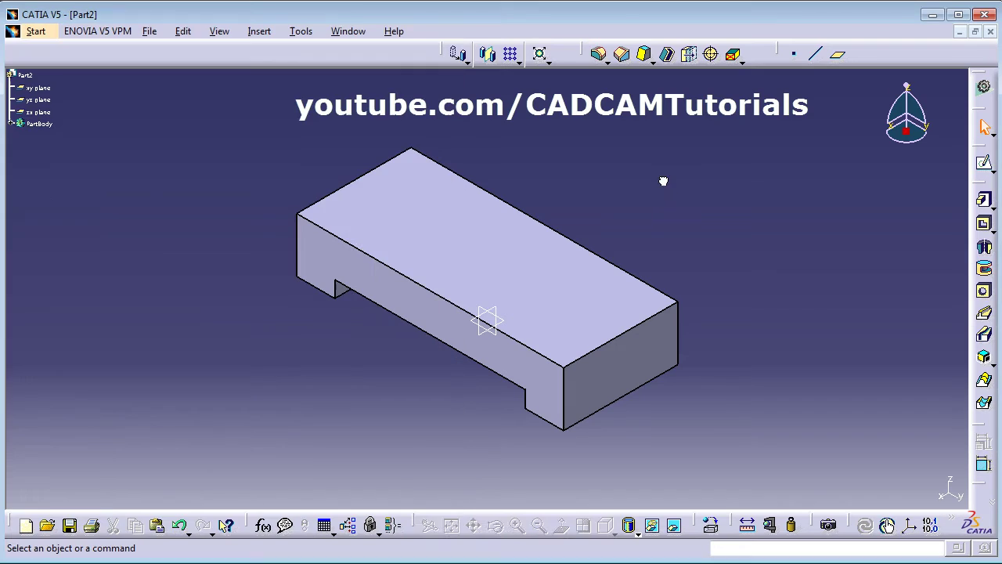
pyautogui.hotkey('alt', 'Tab')
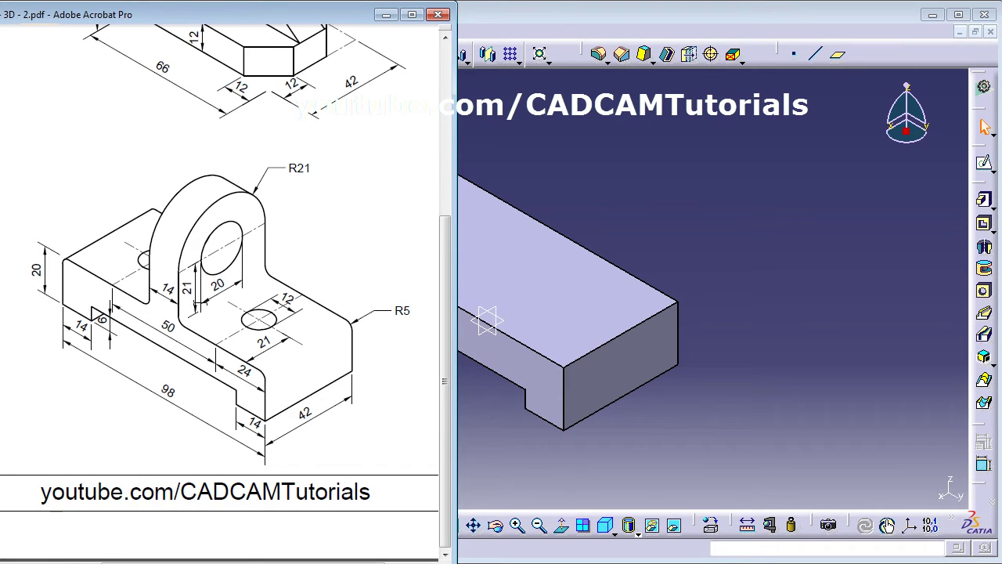
pyautogui.click(707, 465)
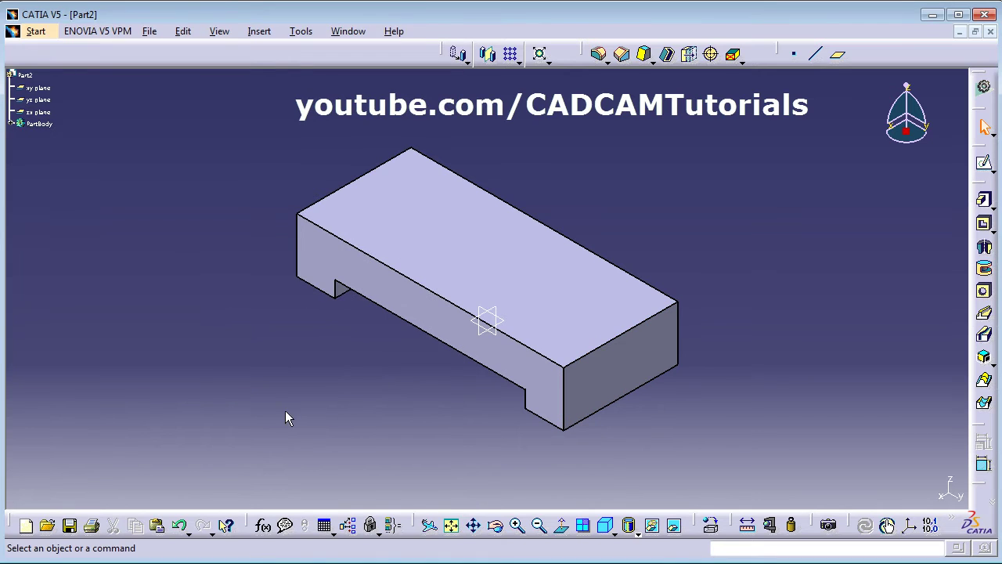
pyautogui.click(984, 163)
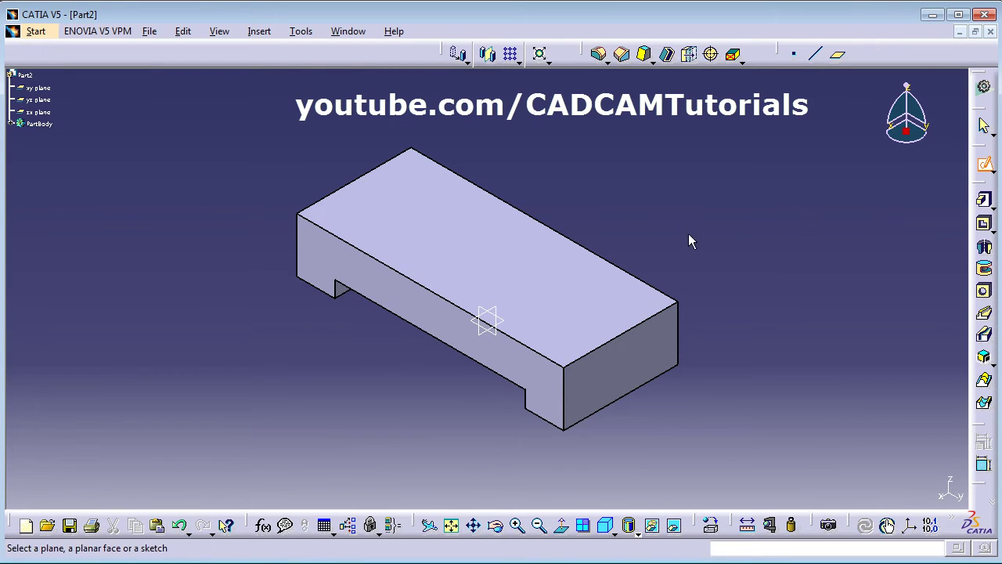
pyautogui.click(585, 297)
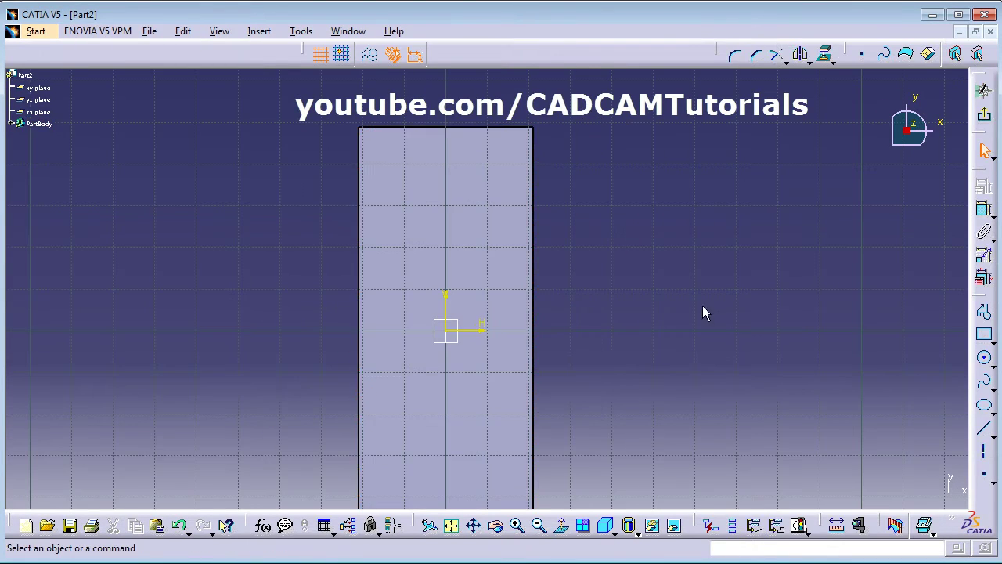
# Step: Draw a centred rectangle at the origin and make its right side coincide with the block edge
pyautogui.click(993, 342)
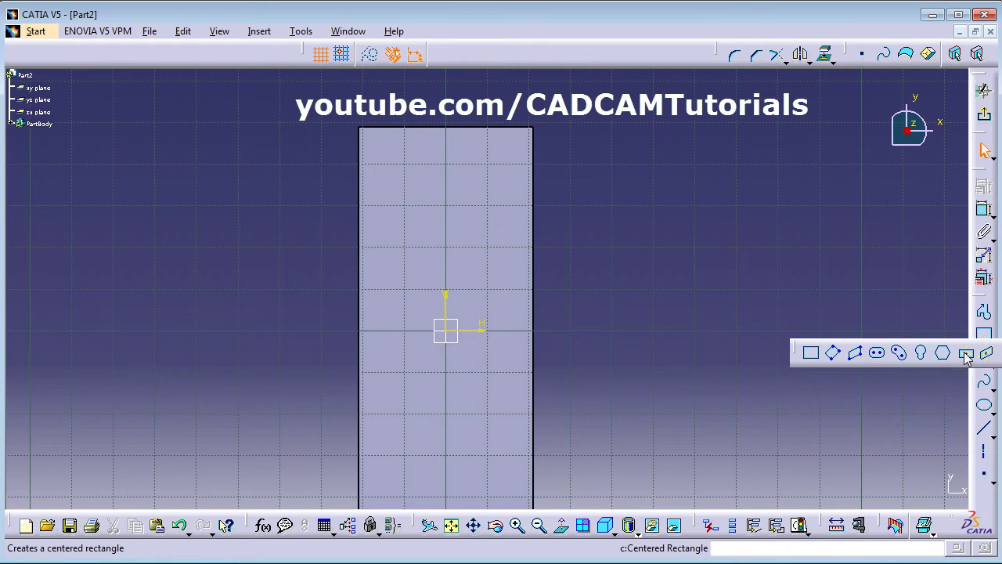
pyautogui.click(965, 354)
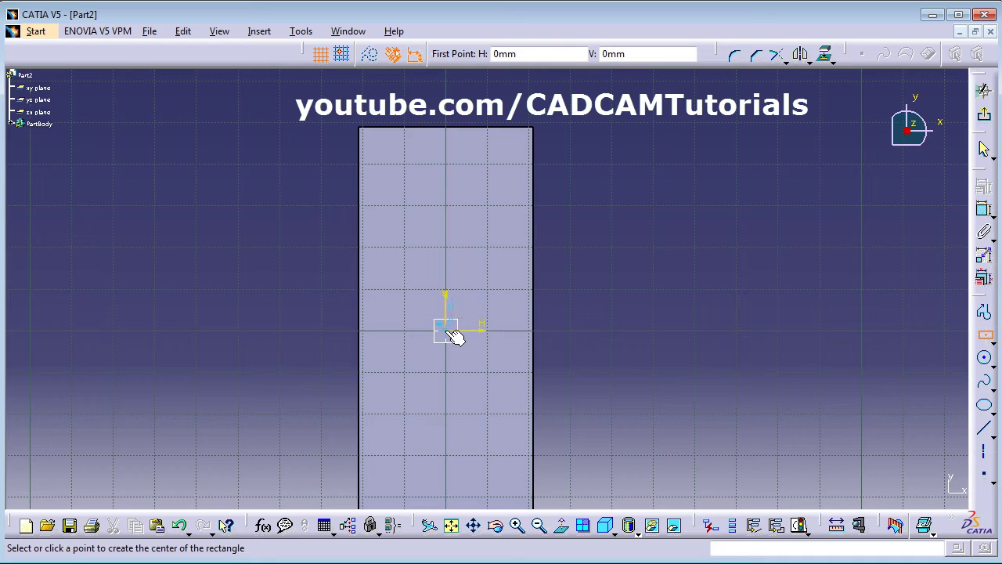
pyautogui.click(450, 331)
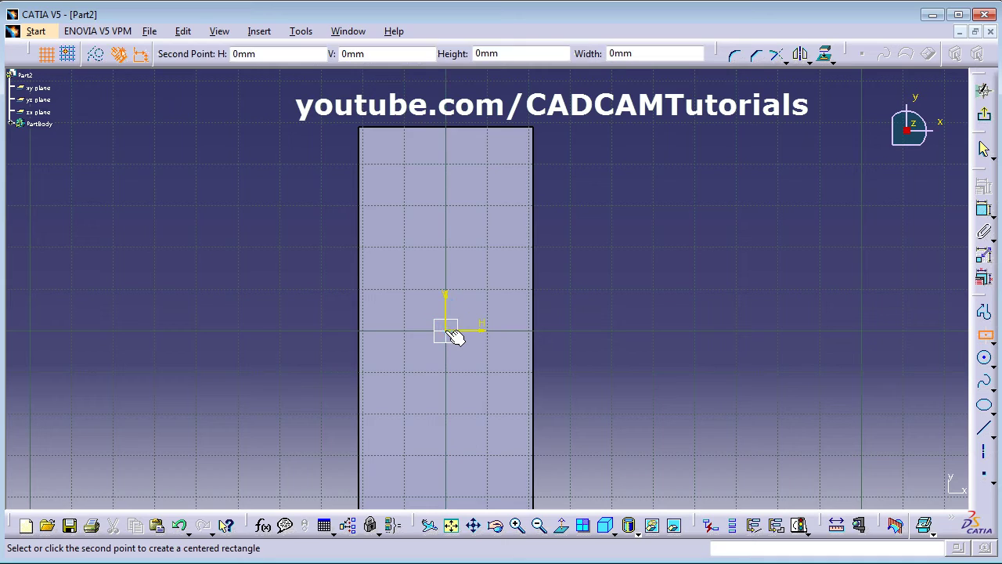
pyautogui.click(526, 293)
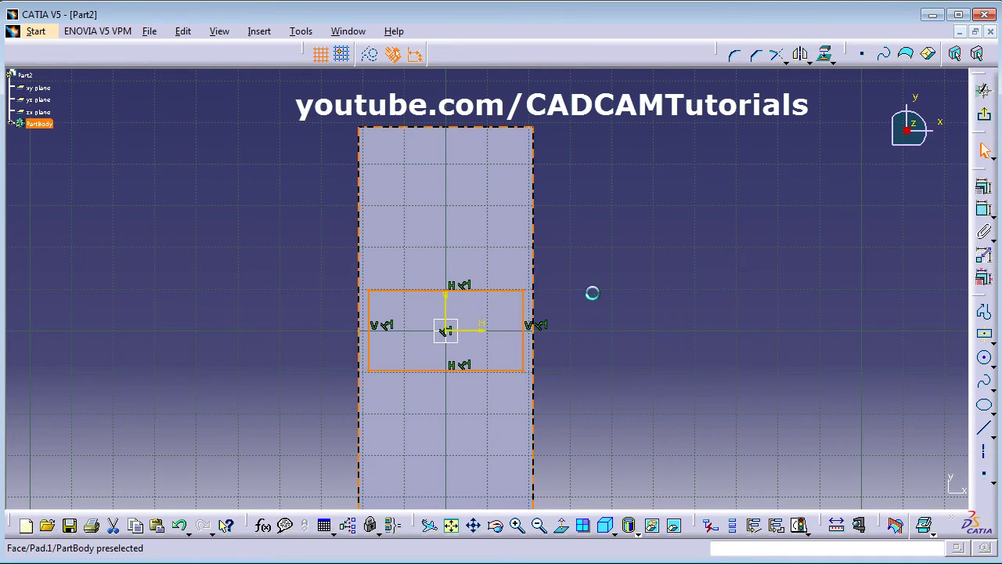
pyautogui.click(530, 353)
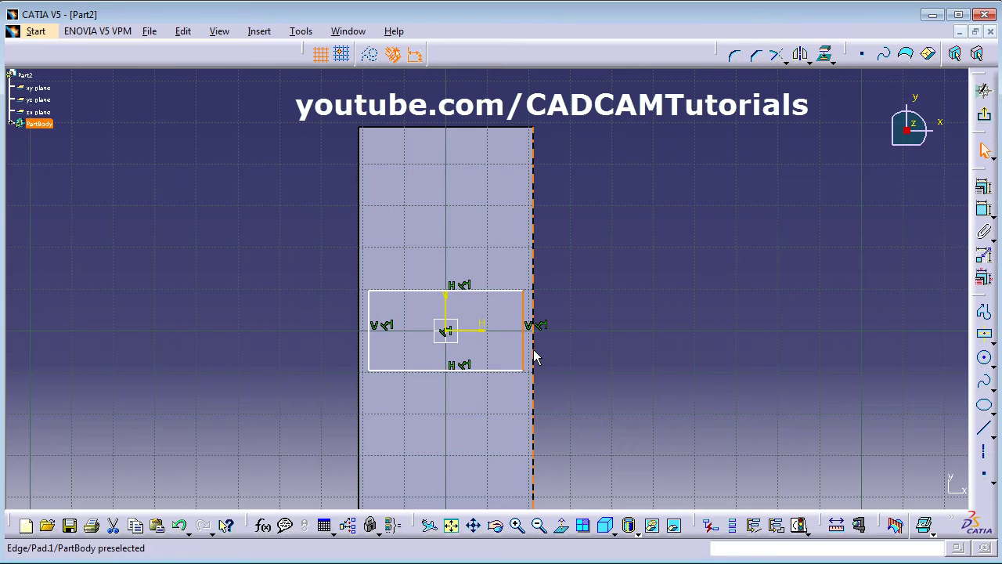
pyautogui.keyDown('ctrl'); pyautogui.click(534, 357); pyautogui.keyUp('ctrl')
pyautogui.click(982, 188)
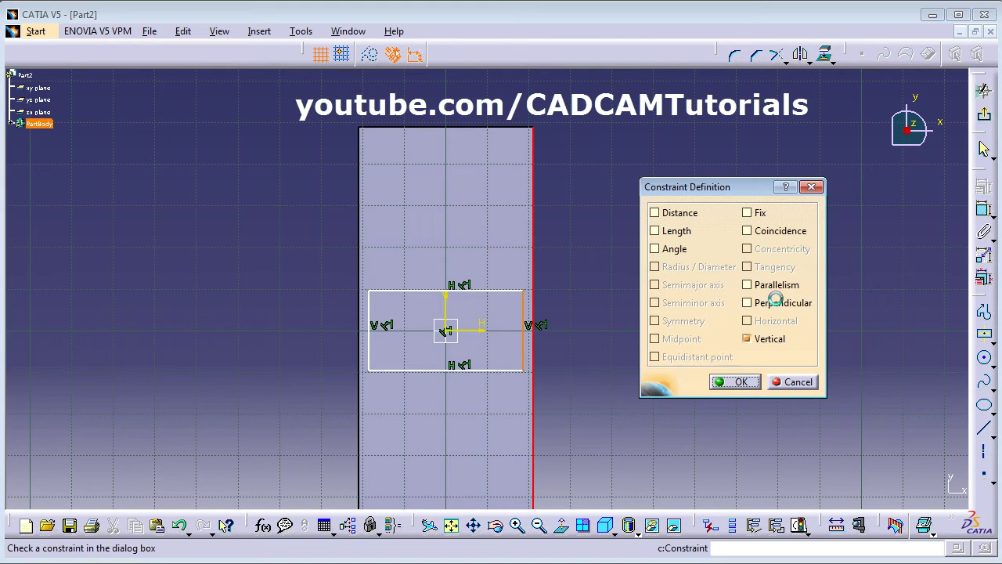
pyautogui.click(759, 233)
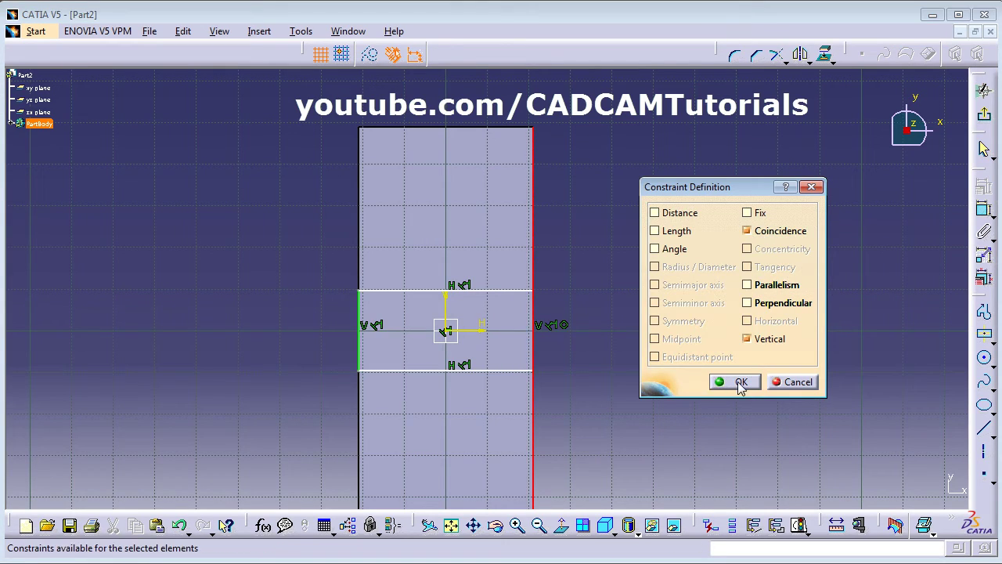
pyautogui.click(736, 382)
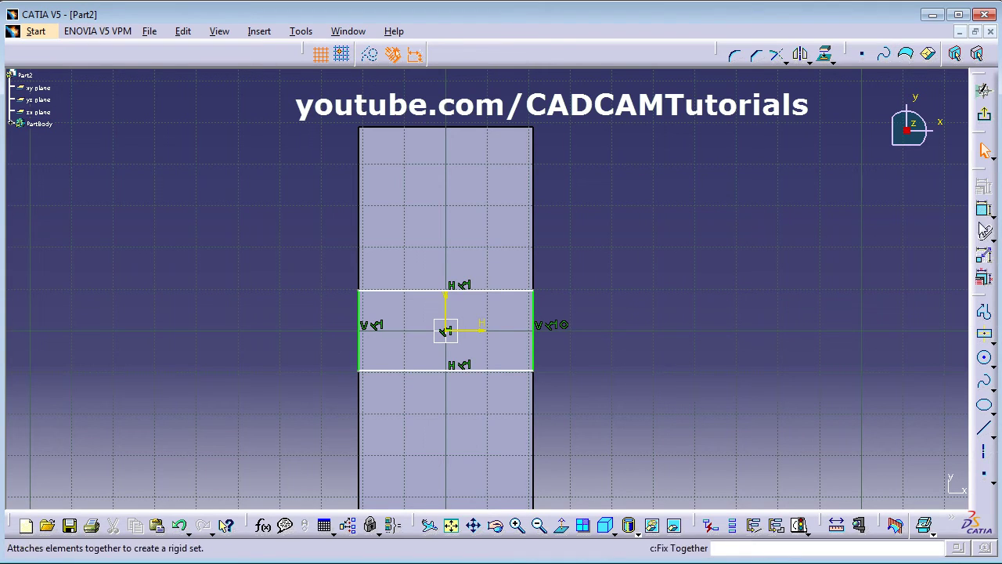
# Step: Dimension the rectangle's height to 14 mm and exit the sketch
pyautogui.click(984, 212)
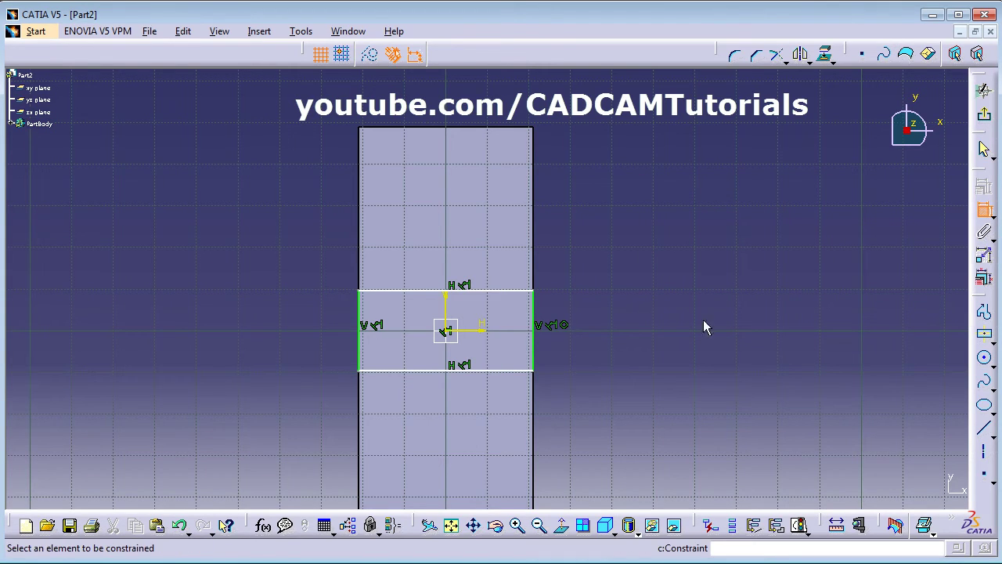
pyautogui.click(540, 347)
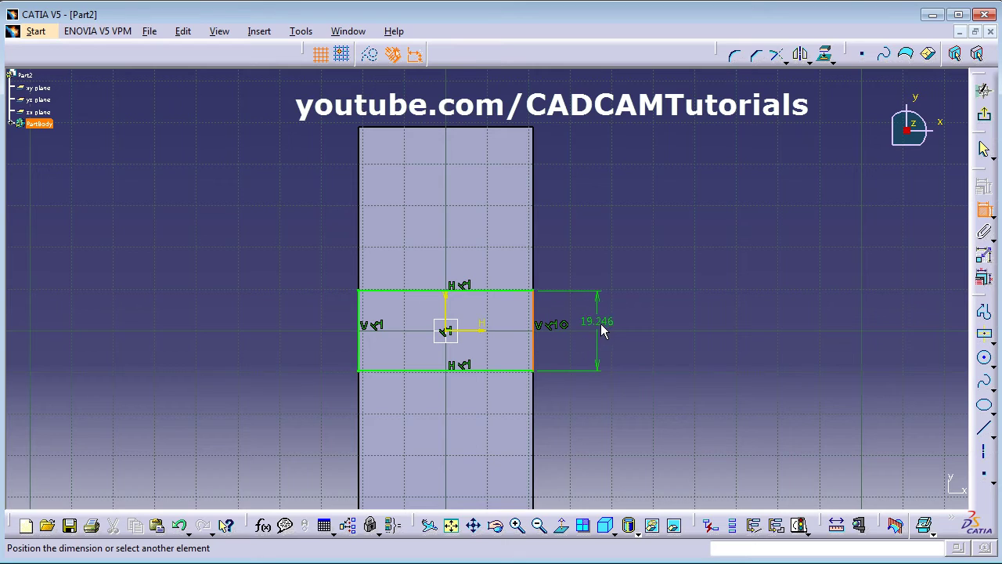
pyautogui.click(601, 324)
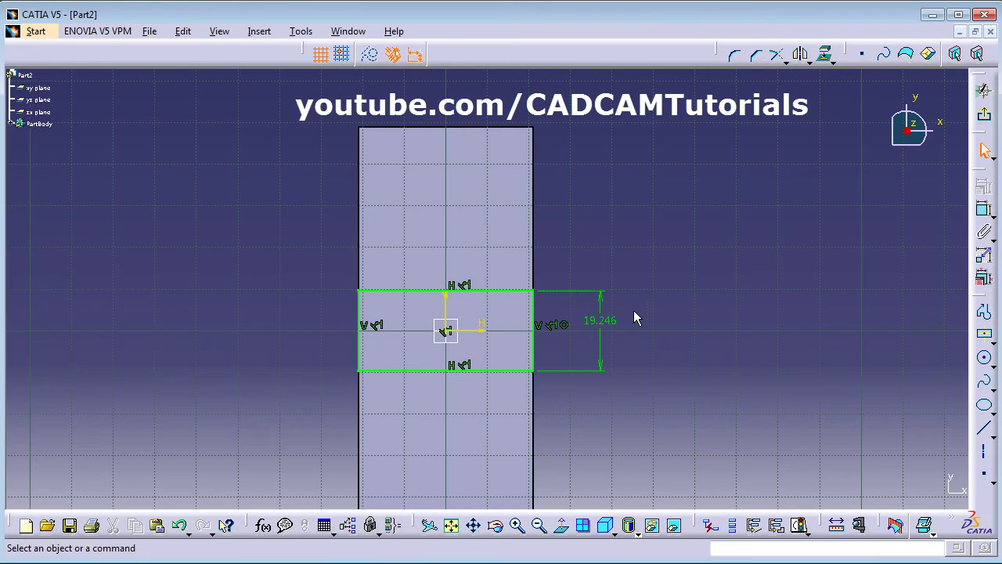
pyautogui.doubleClick(610, 324)
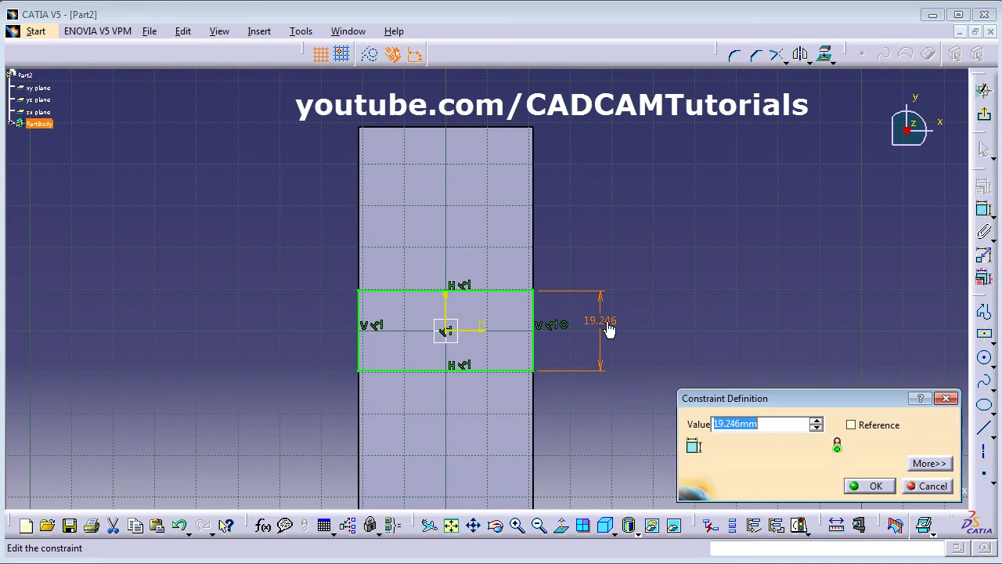
pyautogui.write('4')
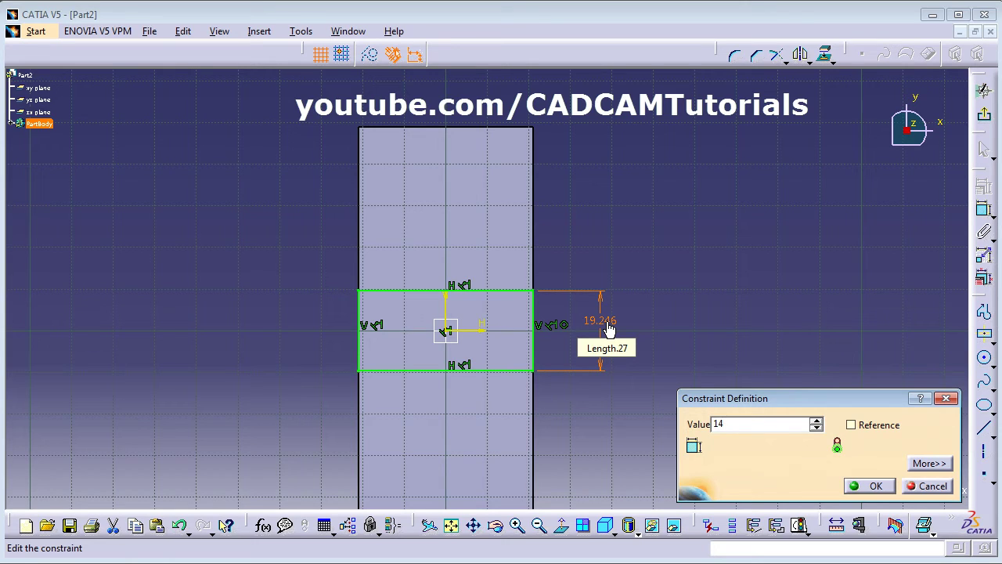
pyautogui.press('Return')
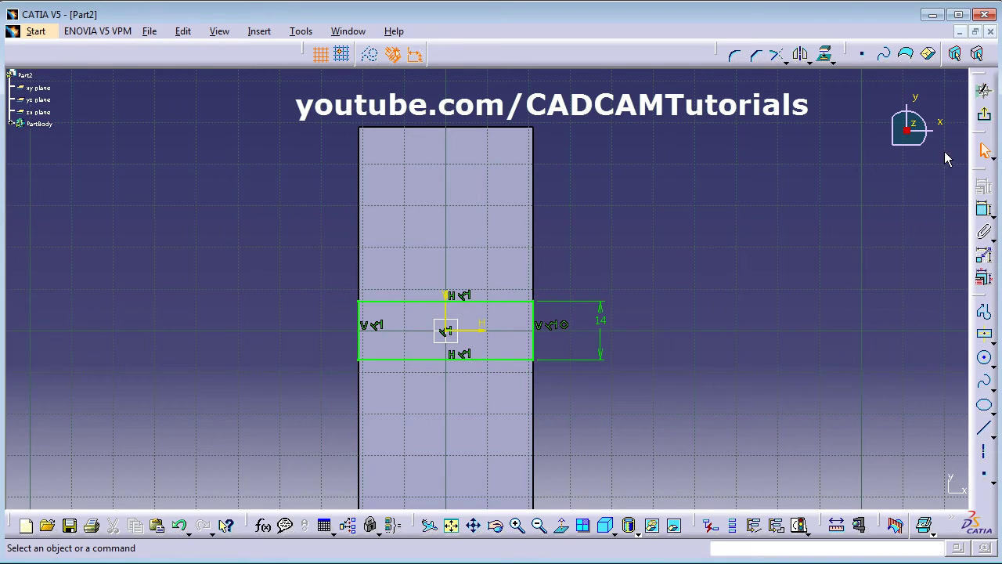
pyautogui.click(984, 115)
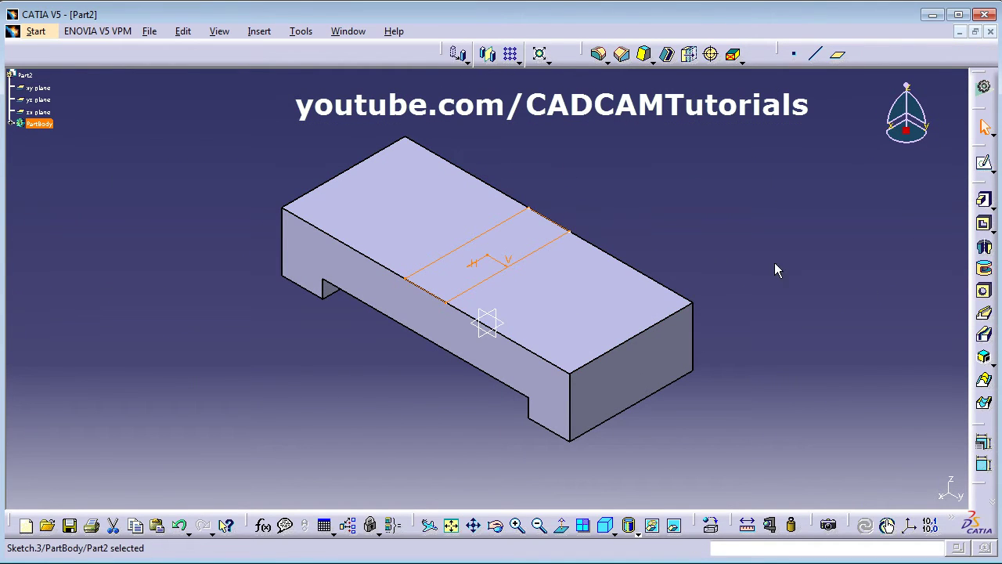
# Step: Pad Sketch.3 42 mm upward into a 14 mm thick upright wall
pyautogui.click(984, 200)
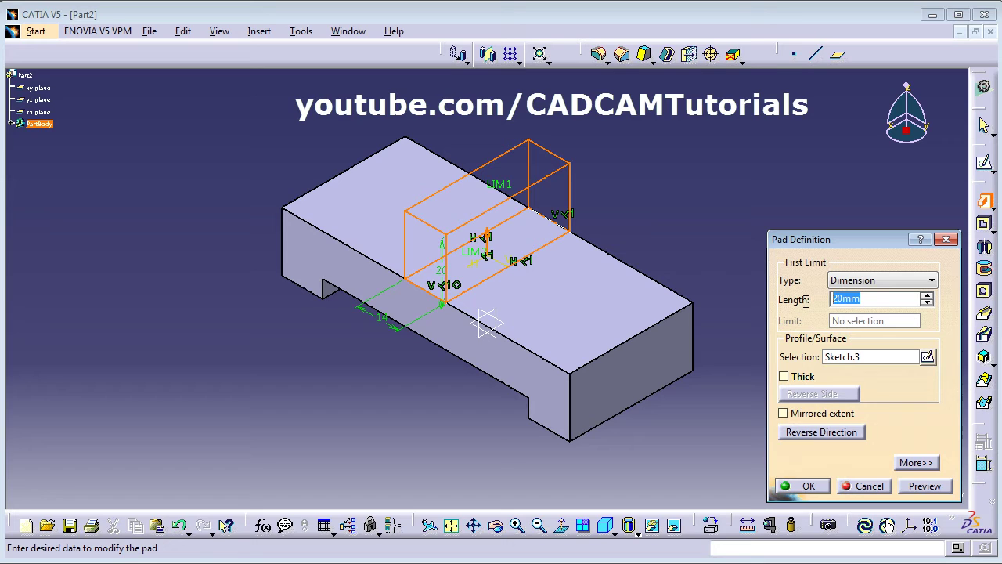
pyautogui.write('4')
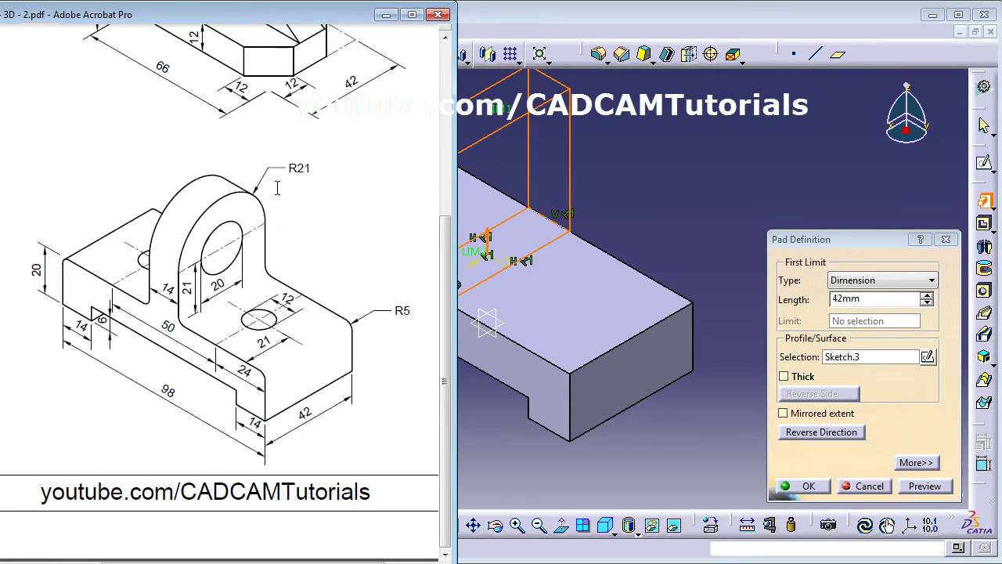
pyautogui.click(863, 239)
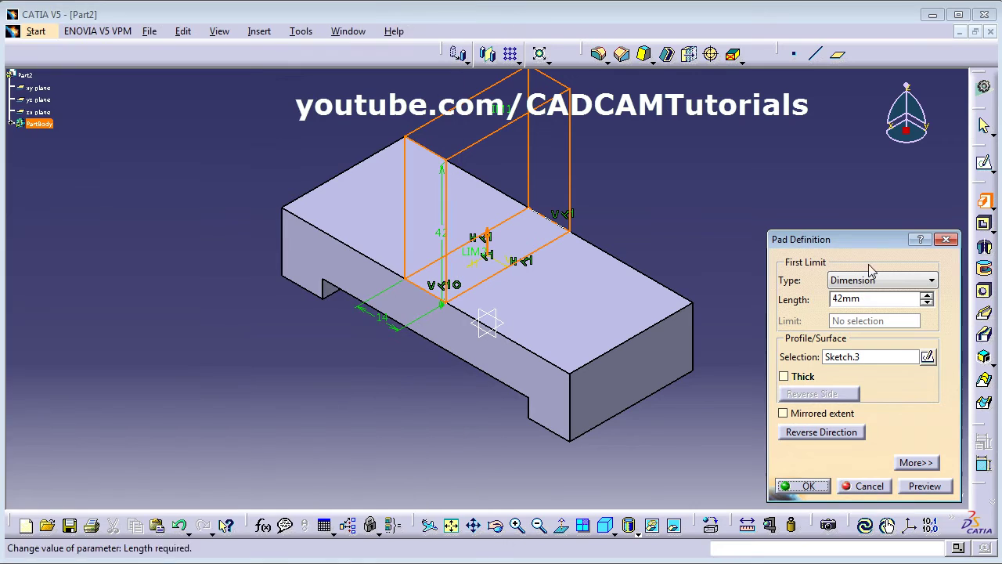
pyautogui.click(807, 486)
pyautogui.click(728, 331)
pyautogui.moveTo(670, 217); pyautogui.dragTo(616, 329, button='middle')
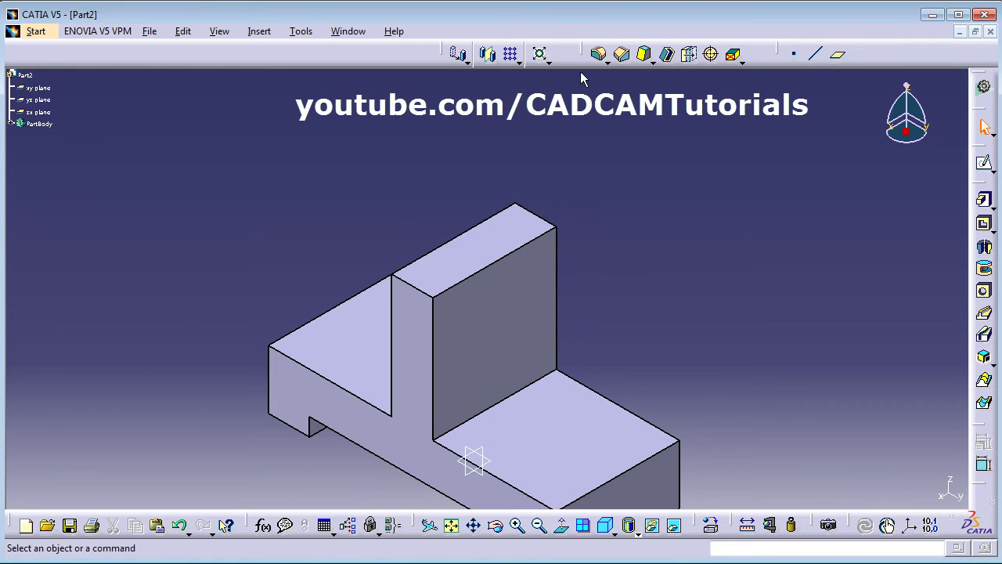
# Step: Add a tritangent fillet between the wall's front and back faces, removing its top face
pyautogui.click(604, 59)
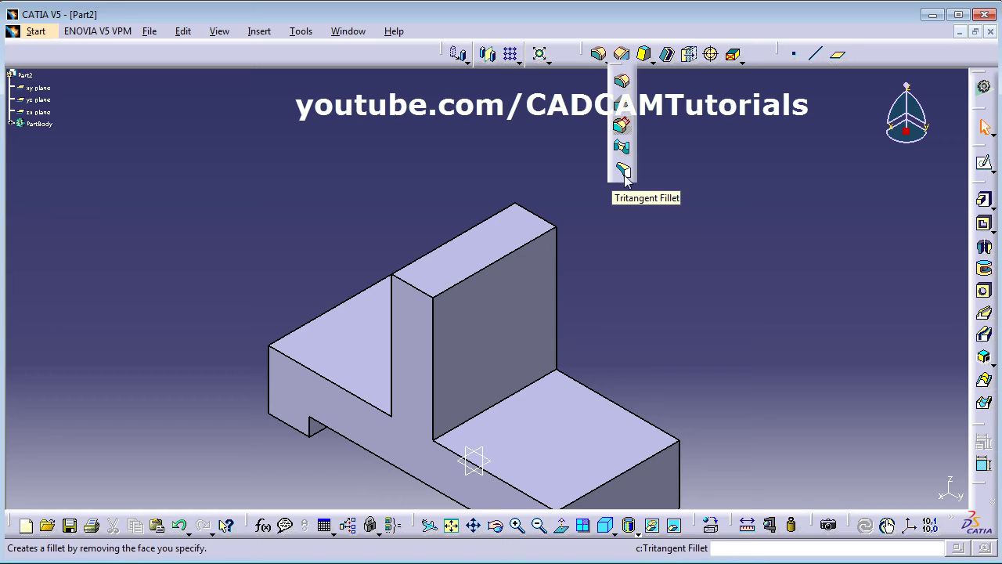
pyautogui.click(624, 172)
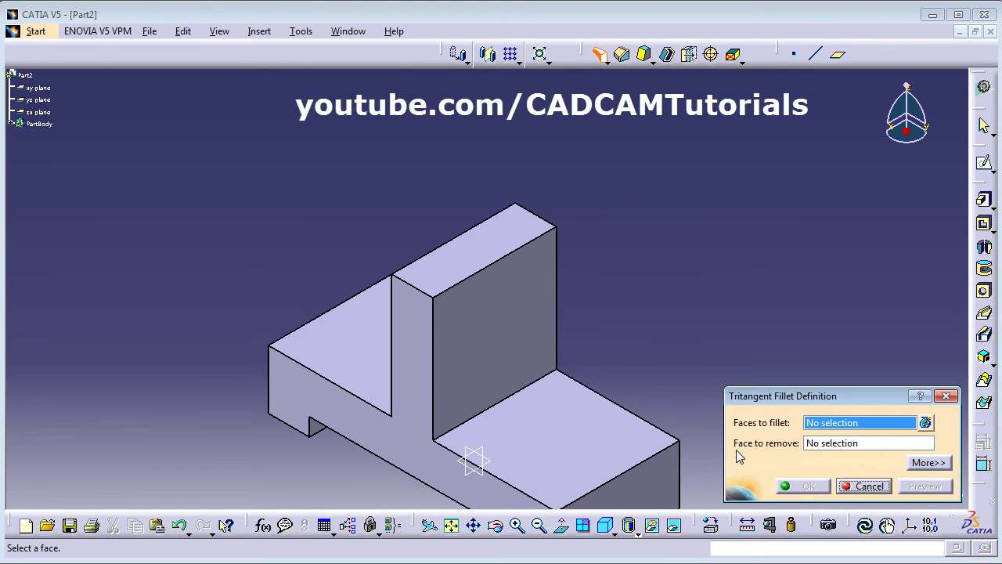
pyautogui.click(416, 350)
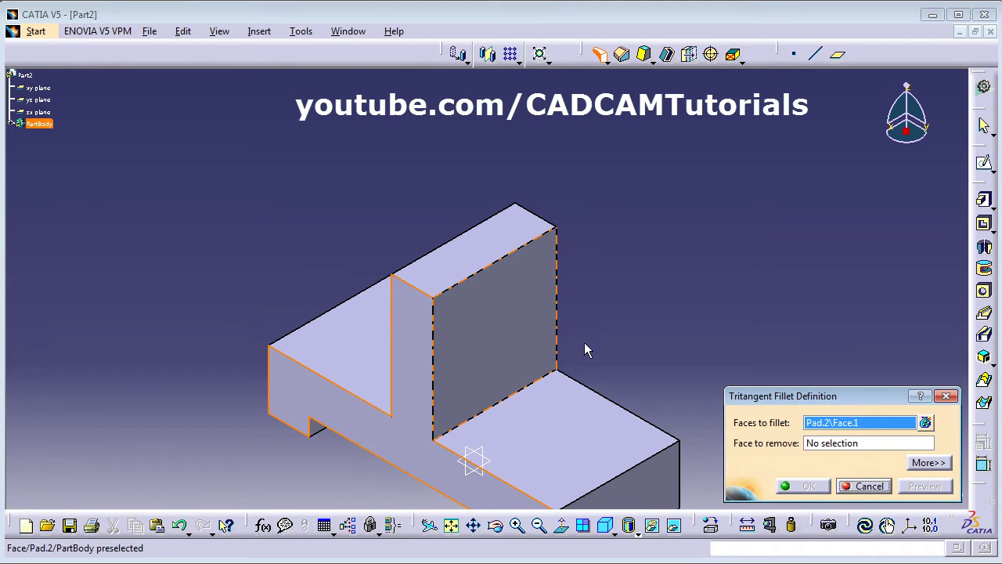
pyautogui.moveTo(586, 350); pyautogui.dragTo(532, 376, button='middle')
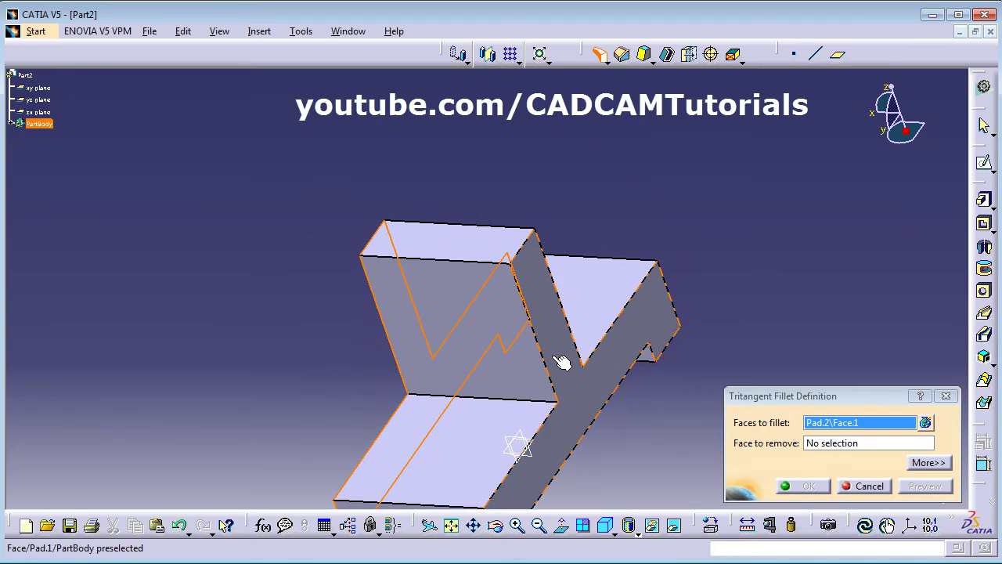
pyautogui.click(562, 361)
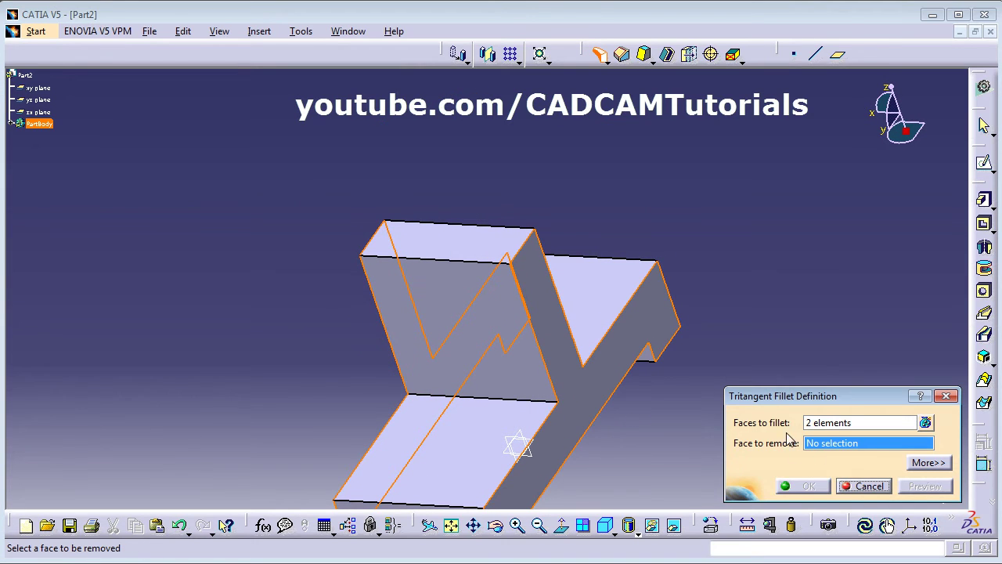
pyautogui.click(440, 244)
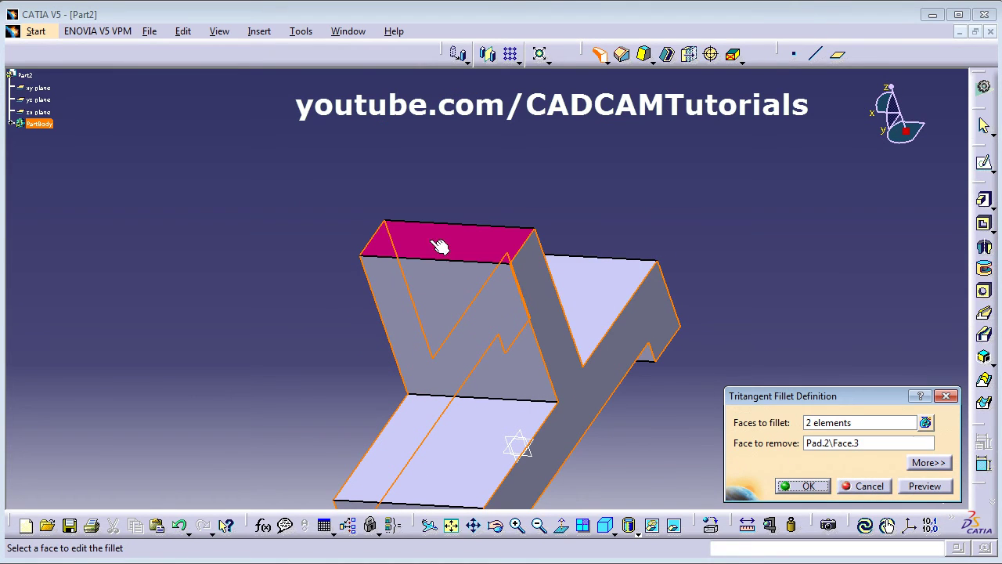
pyautogui.click(808, 486)
pyautogui.moveTo(284, 290); pyautogui.dragTo(613, 347, button='middle')
pyautogui.click(612, 357)
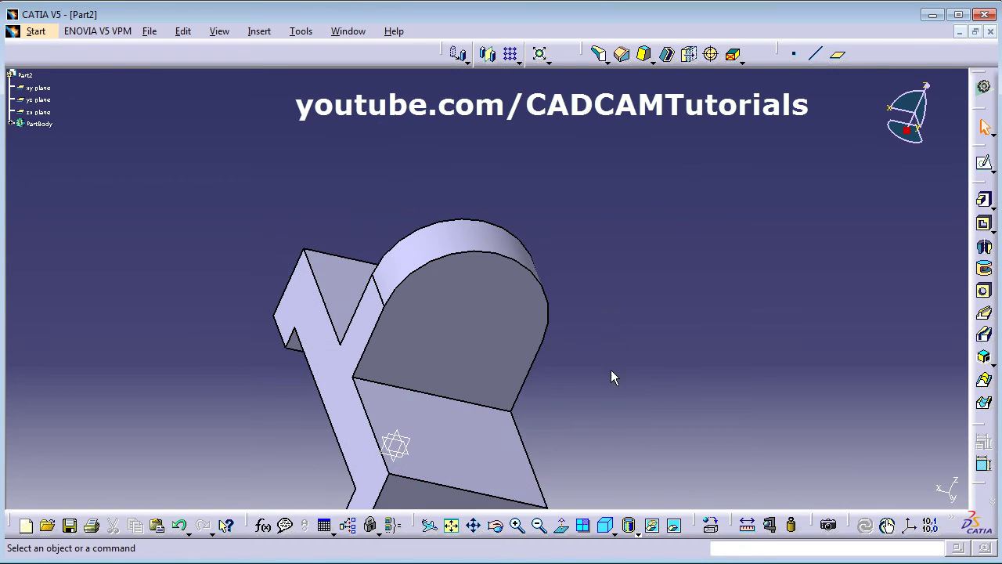
pyautogui.hotkey('alt', 'Tab')
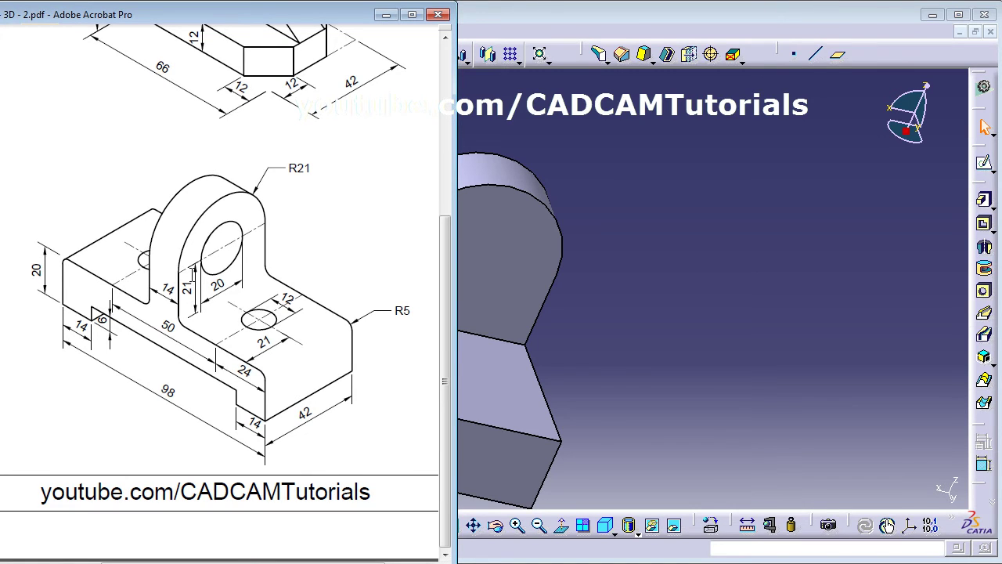
# Step: Start a sketch on the rounded upright's face and draw a circle inside it
pyautogui.hotkey('alt', 'Tab')
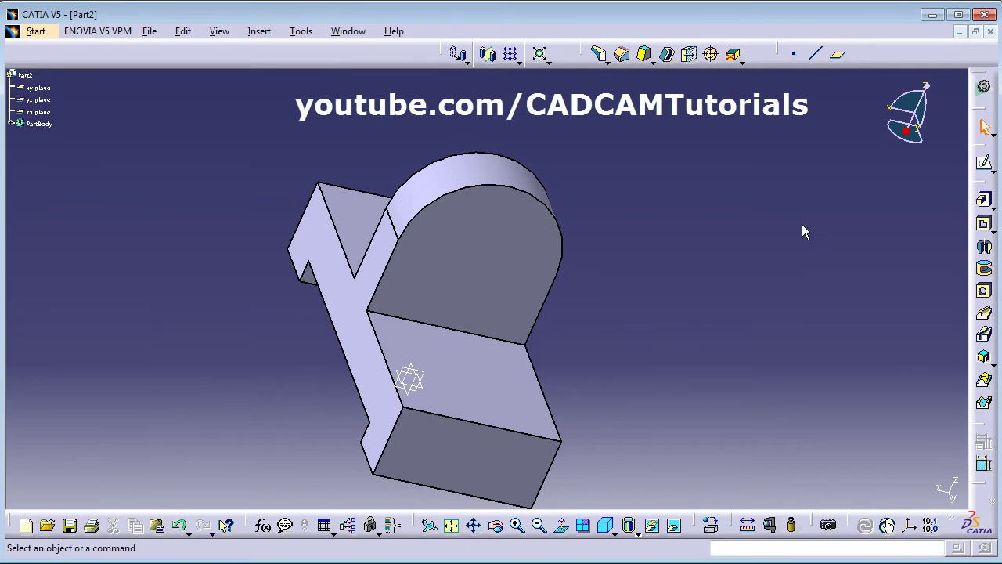
pyautogui.click(984, 162)
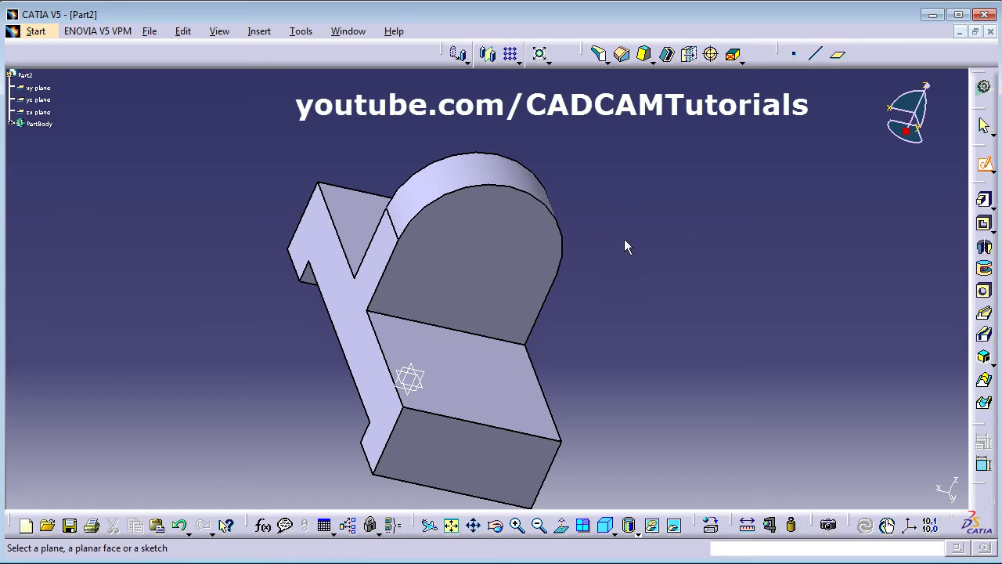
pyautogui.click(477, 271)
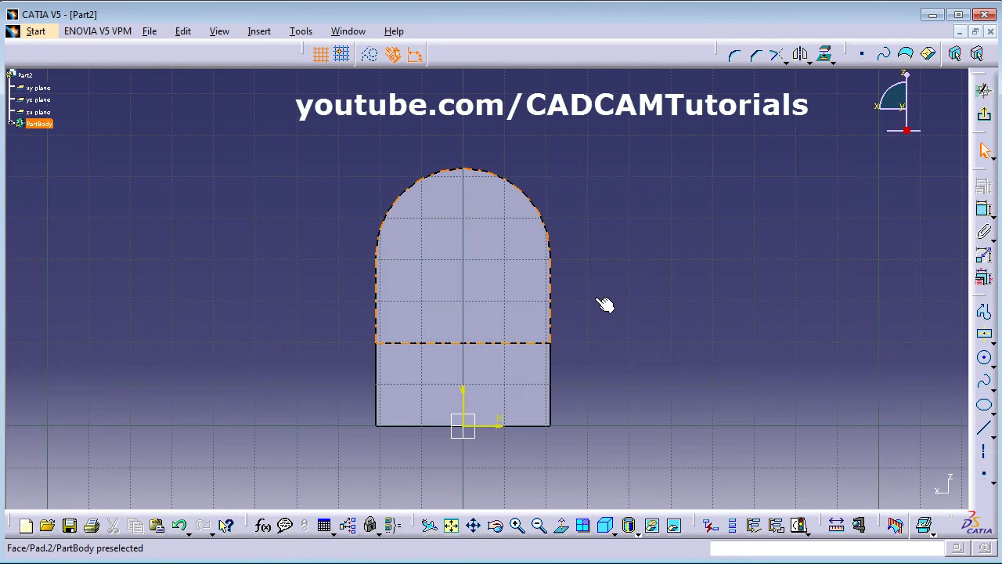
pyautogui.click(984, 357)
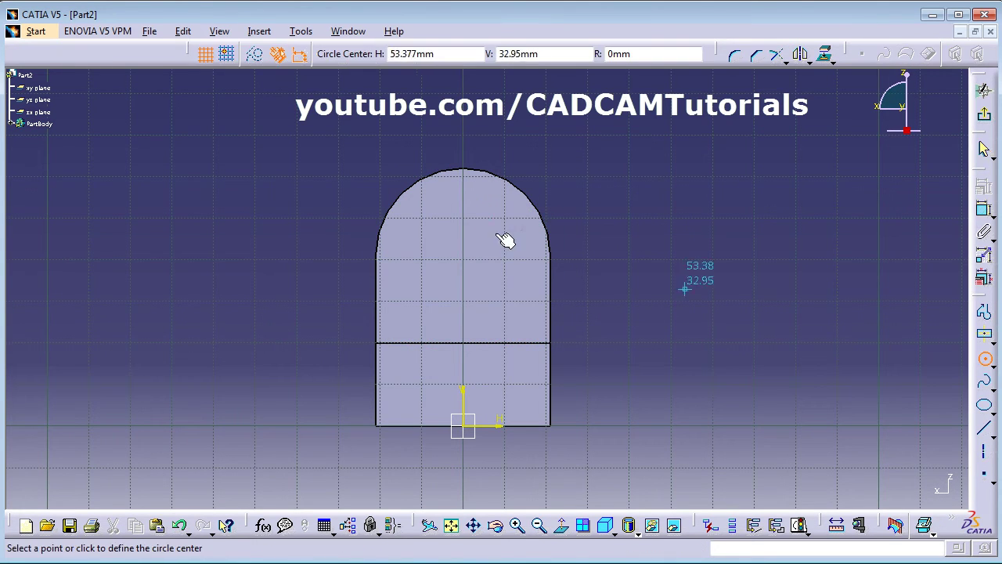
pyautogui.click(457, 253)
pyautogui.click(482, 267)
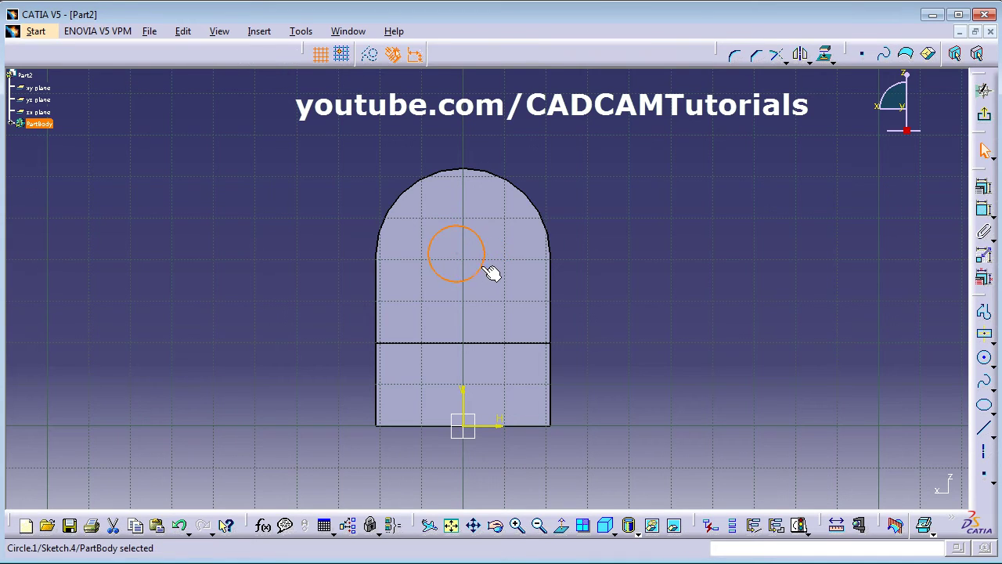
# Step: Dimension the circle's diameter to 20 mm
pyautogui.click(984, 209)
pyautogui.click(479, 236)
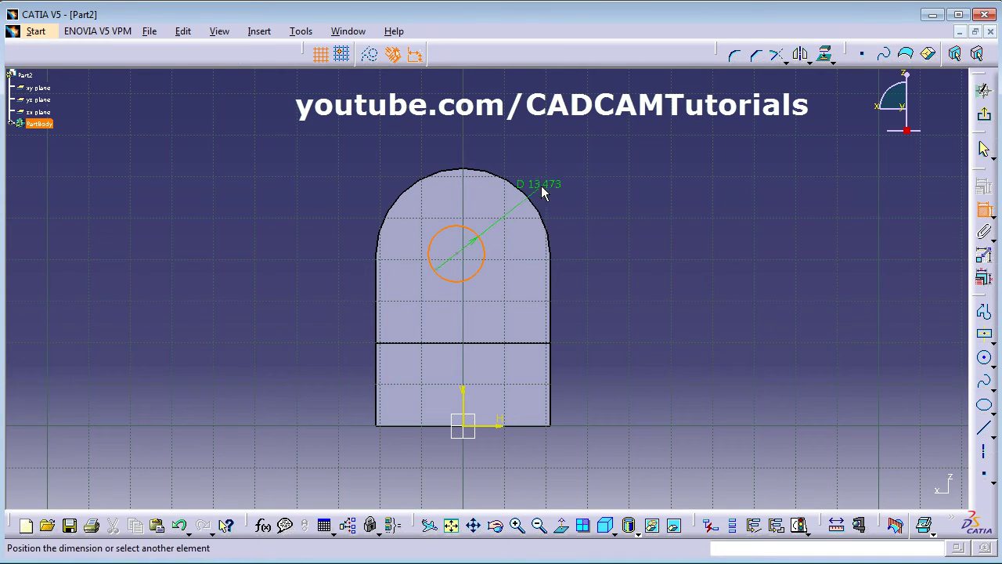
pyautogui.click(552, 176)
pyautogui.doubleClick(572, 188)
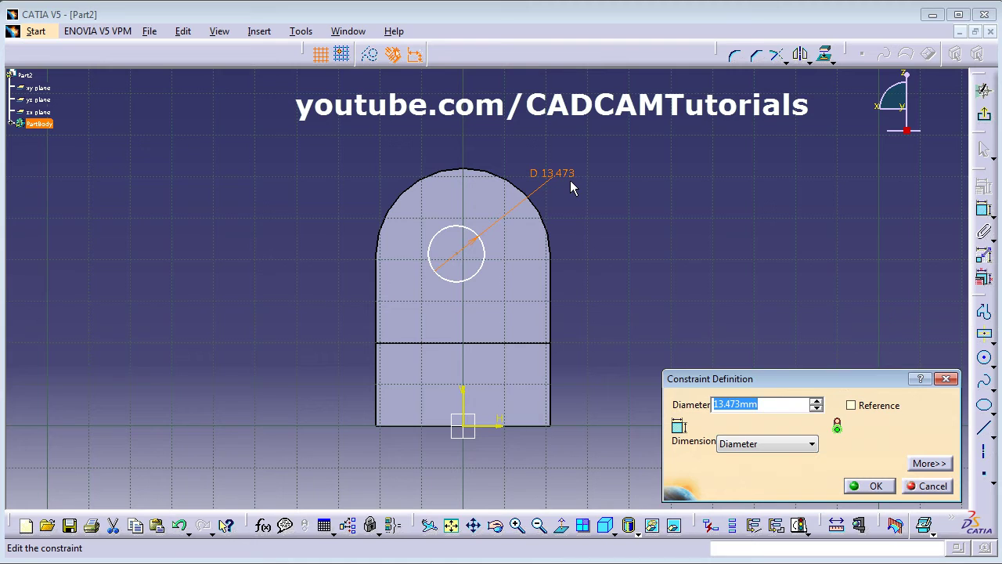
pyautogui.write('20')
pyautogui.press('Return')
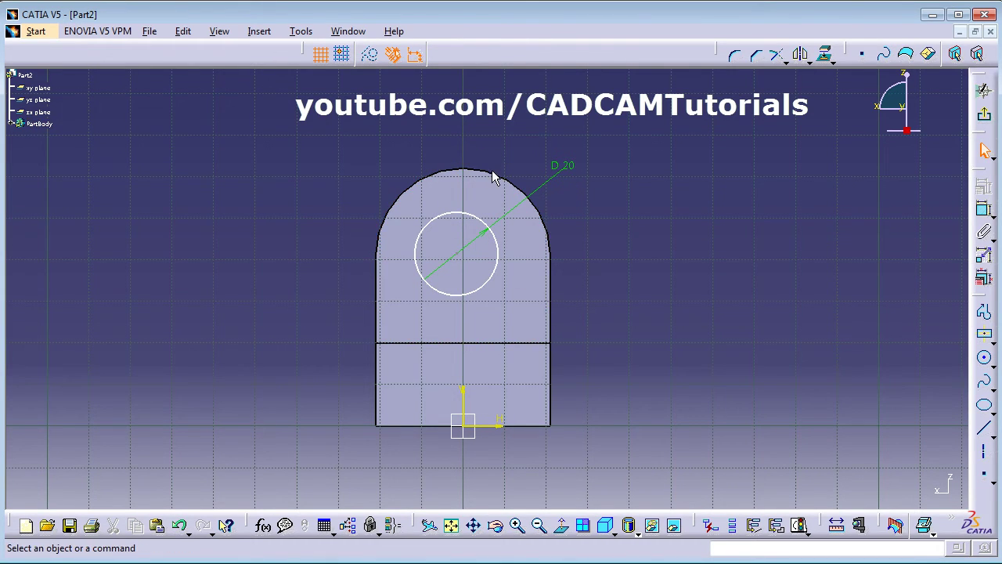
# Step: Make the circle concentric with the top arc and exit the sketch
pyautogui.keyDown('ctrl'); pyautogui.click(487, 224); pyautogui.keyUp('ctrl')
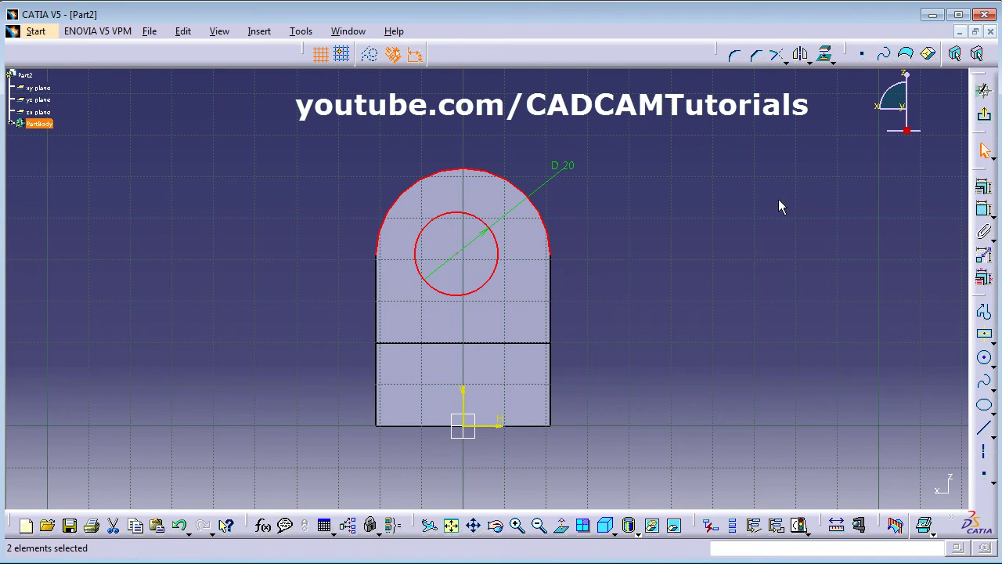
pyautogui.click(984, 186)
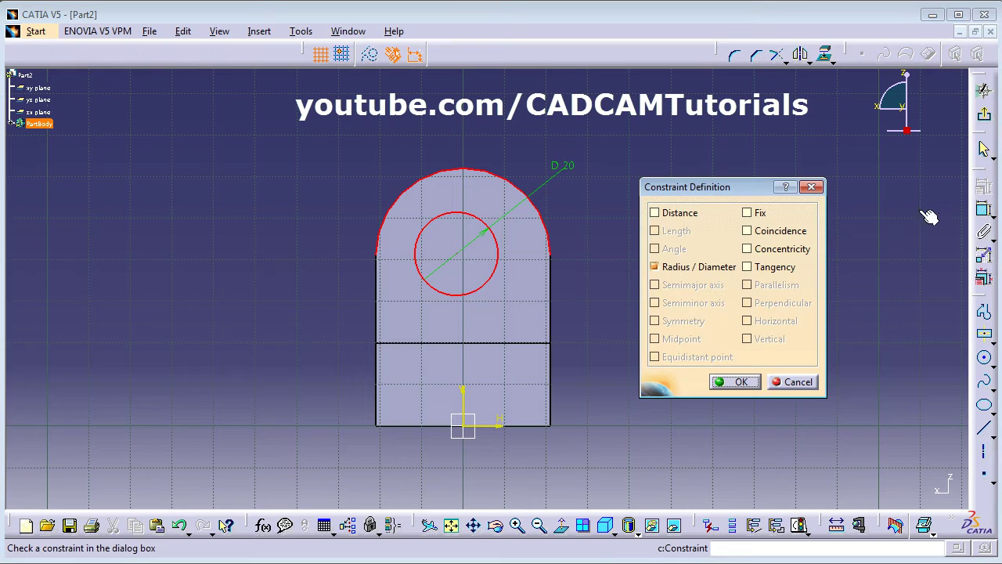
pyautogui.click(770, 250)
pyautogui.click(734, 381)
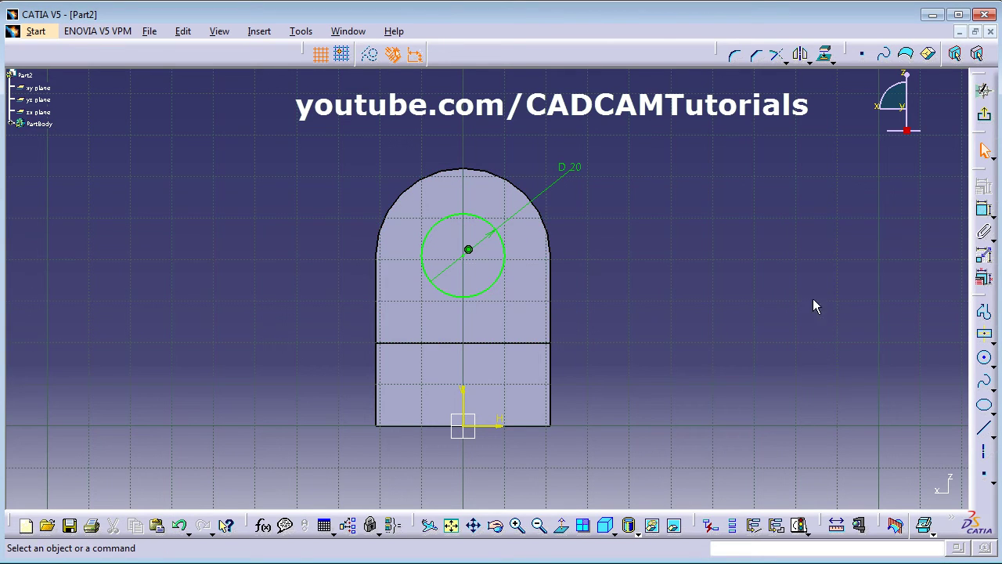
pyautogui.click(984, 114)
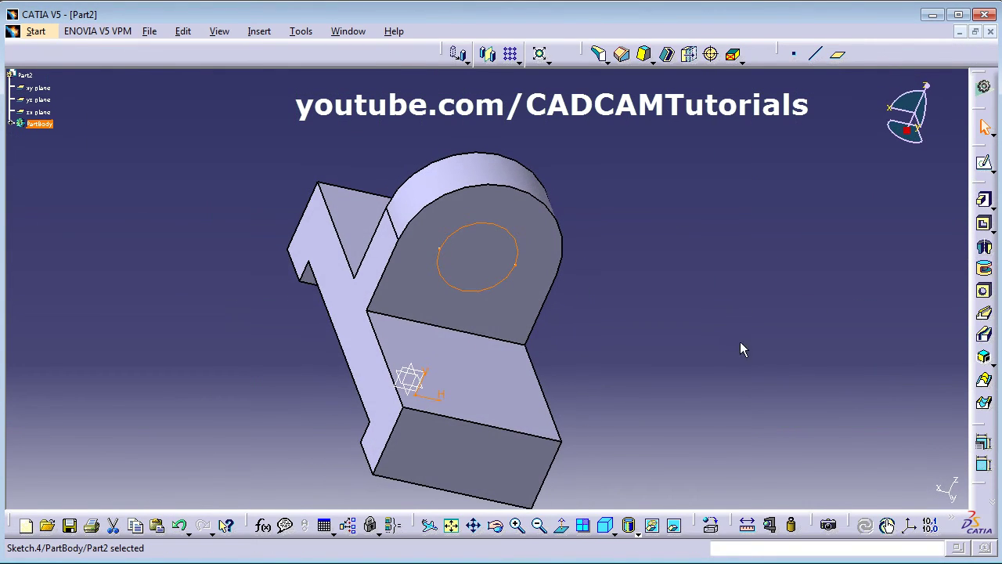
# Step: Cut an Up to last pocket from Sketch.4, boring a 20 mm hole through the lug
pyautogui.click(605, 524)
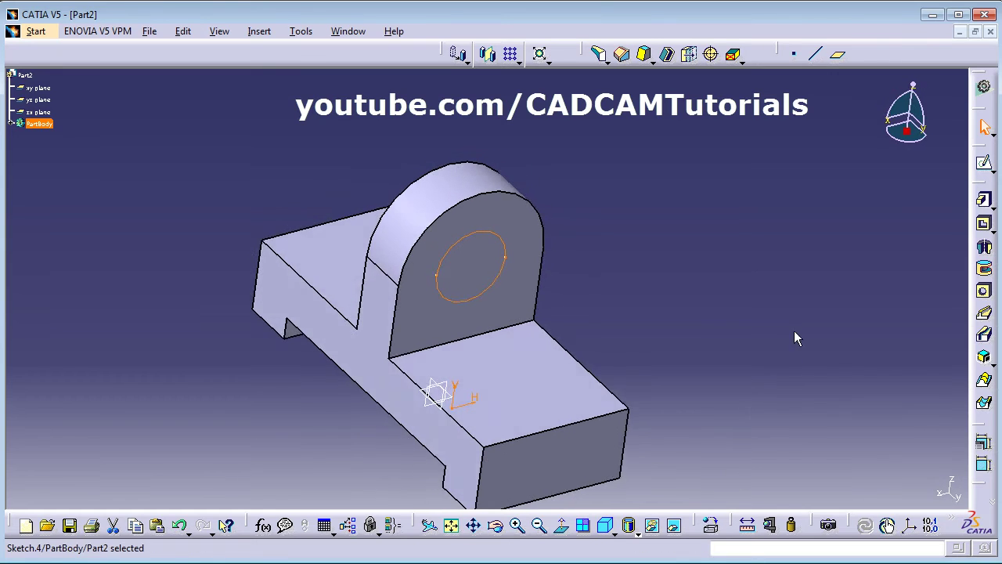
pyautogui.click(451, 524)
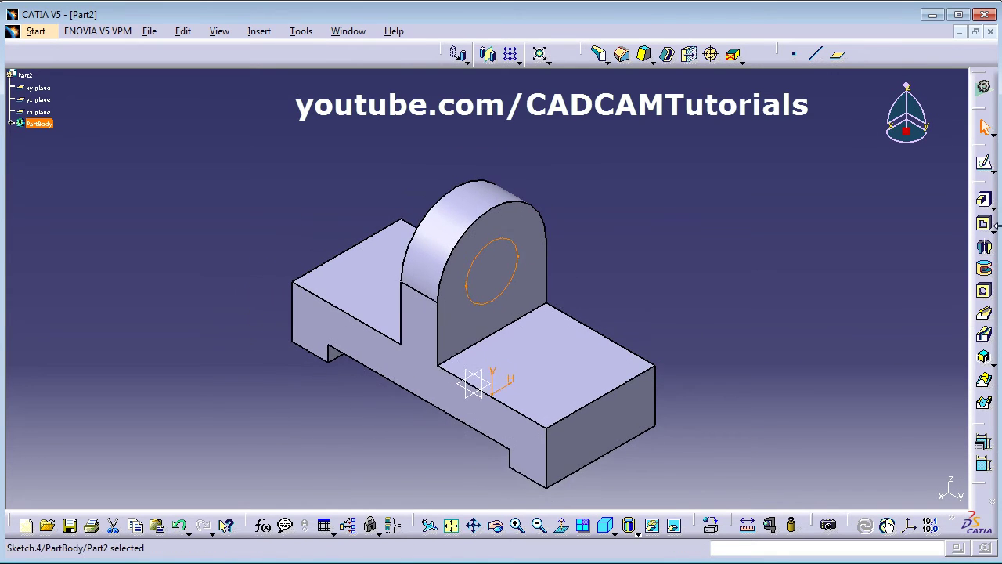
pyautogui.click(984, 226)
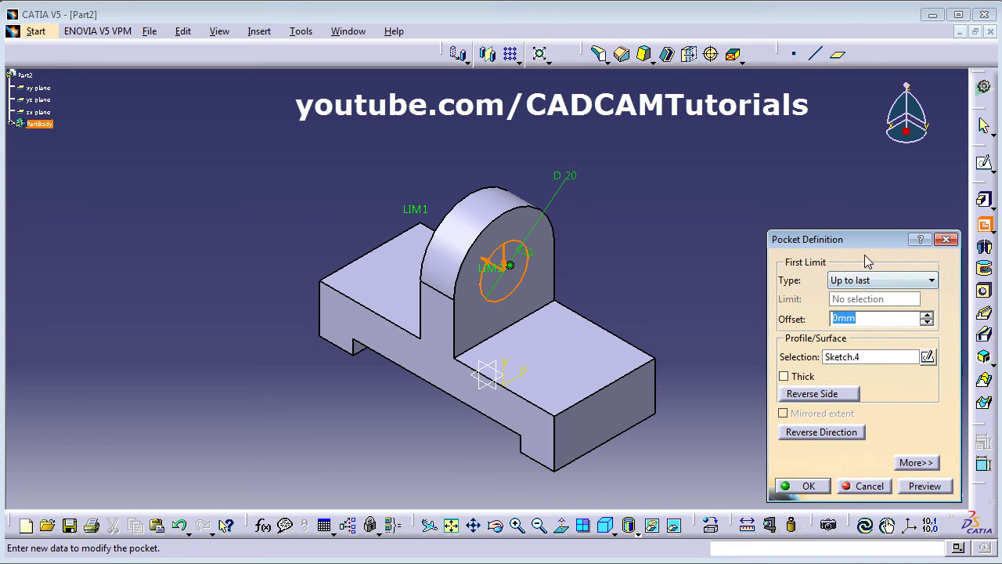
pyautogui.click(811, 486)
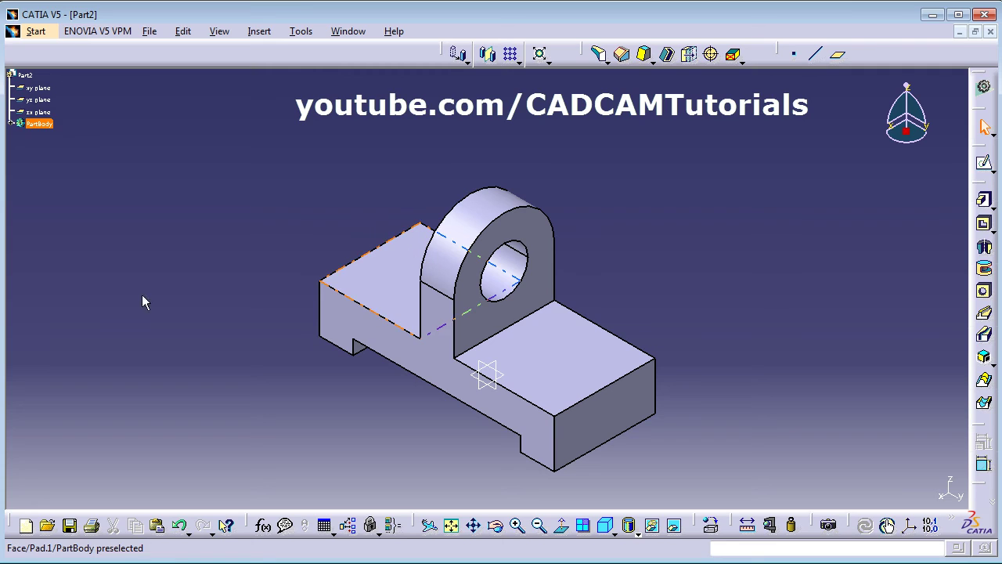
pyautogui.hotkey('alt', 'Tab')
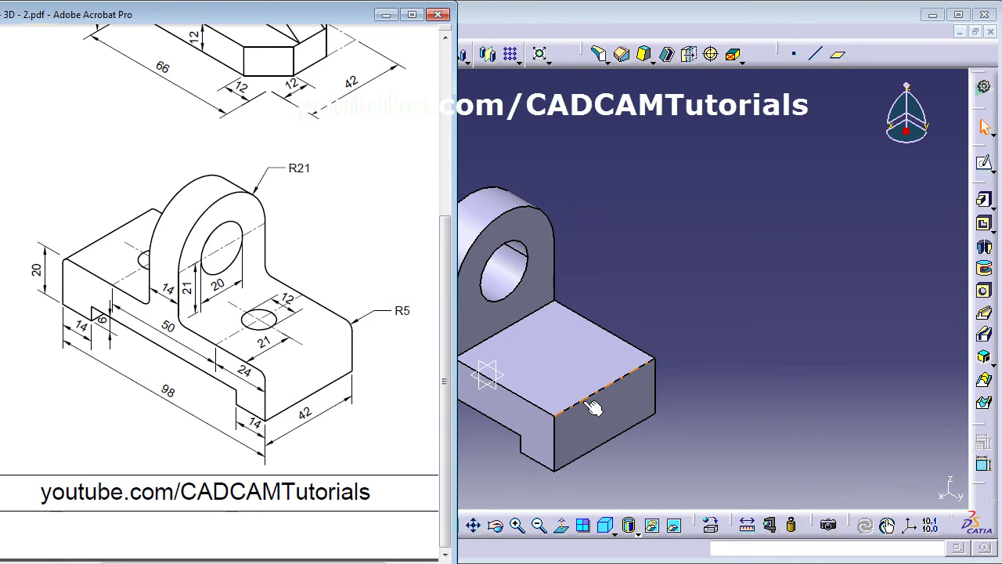
# Step: Start a sketch on the right base block's top face and draw a circle
pyautogui.click(717, 304)
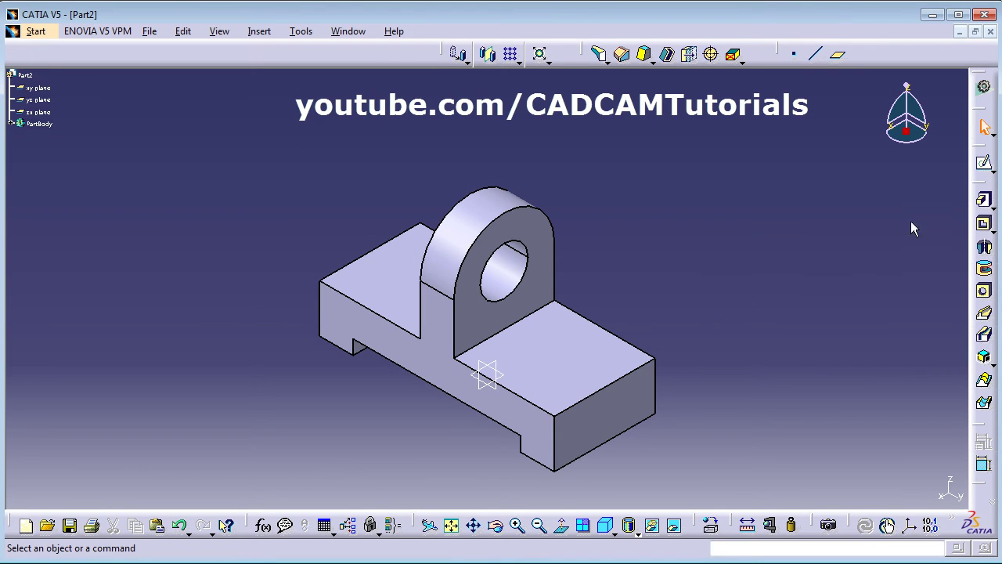
pyautogui.click(984, 163)
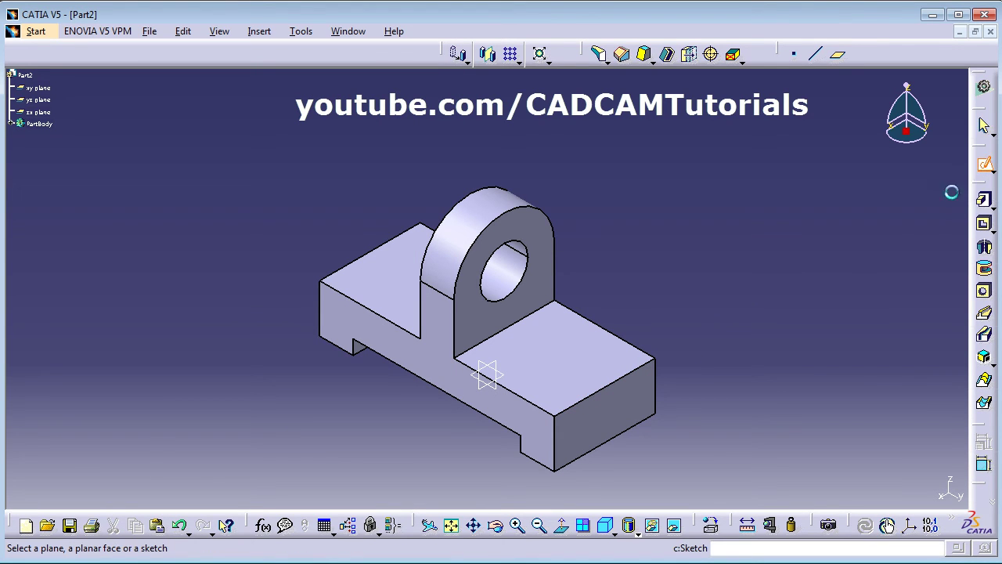
pyautogui.click(543, 376)
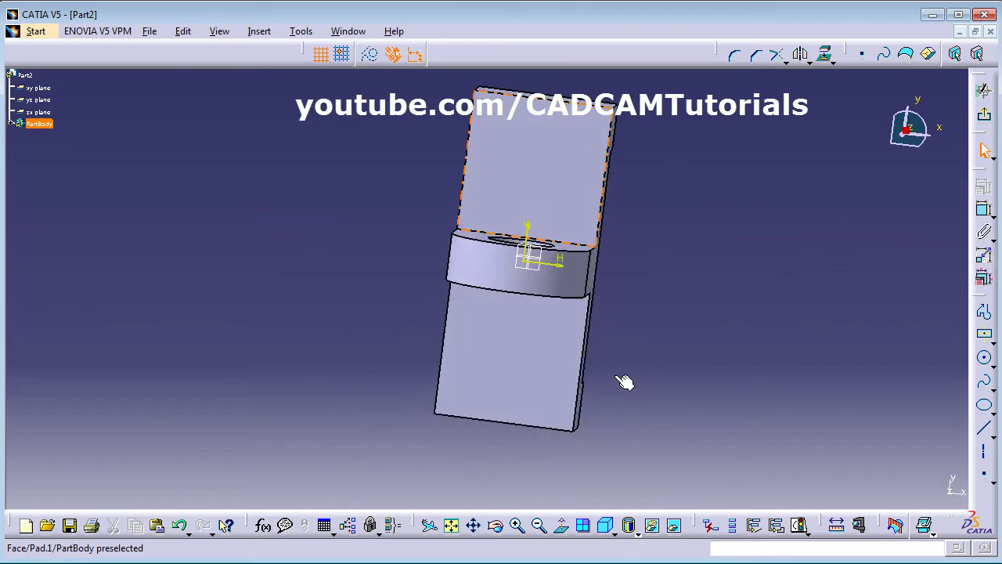
pyautogui.click(985, 360)
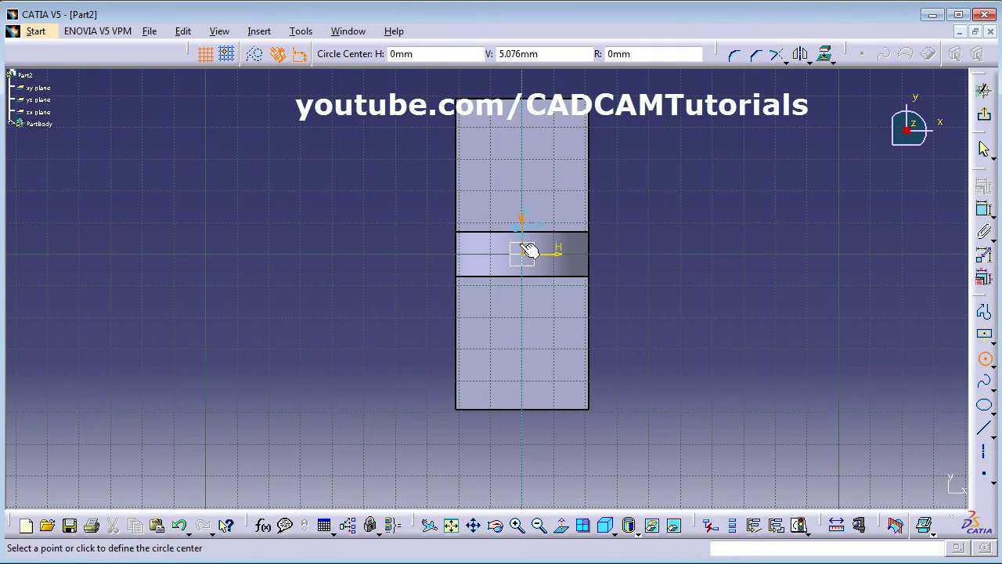
pyautogui.click(532, 174)
pyautogui.click(550, 188)
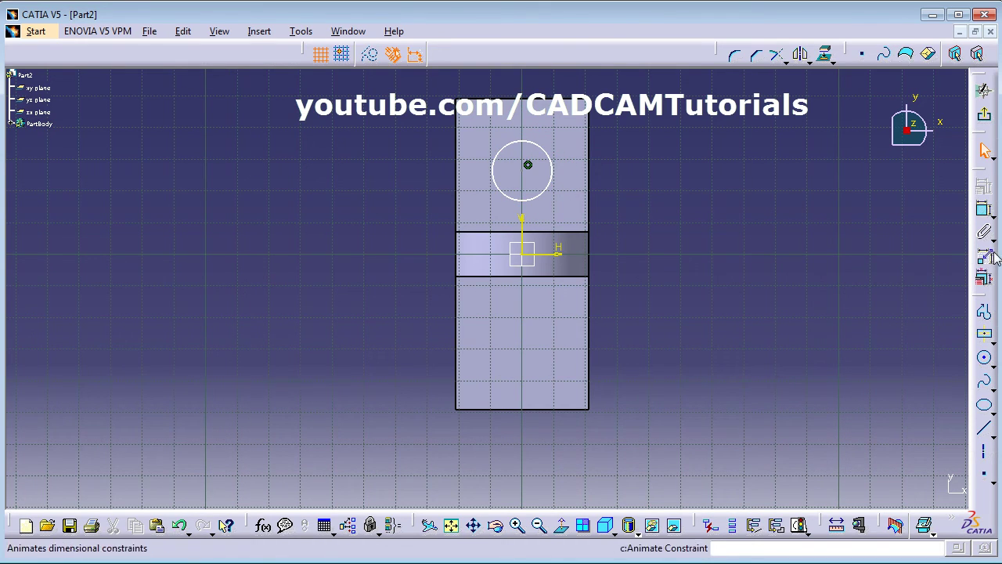
# Step: Constrain the circle's centre 24 mm from the block's end edge
pyautogui.click(985, 213)
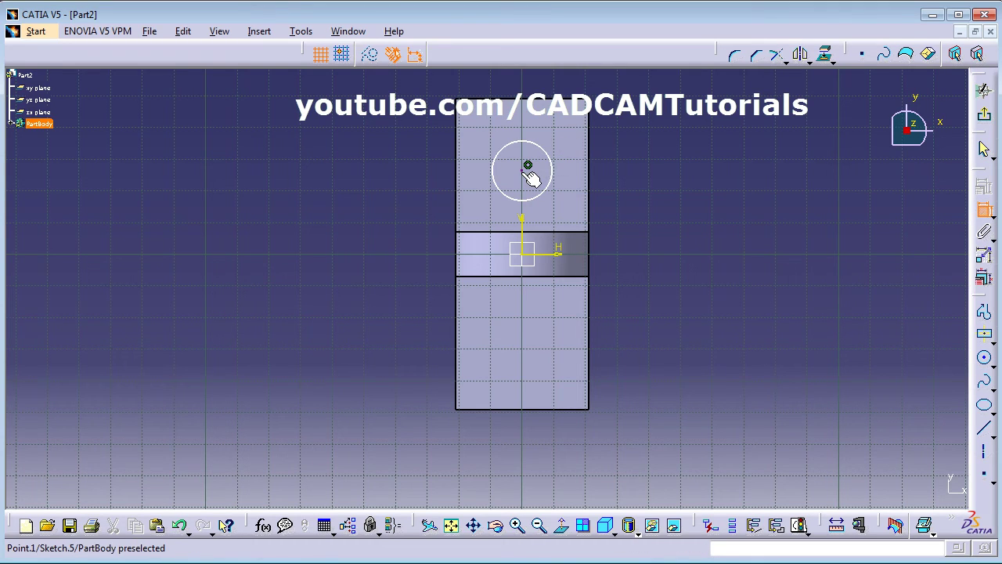
pyautogui.click(528, 166)
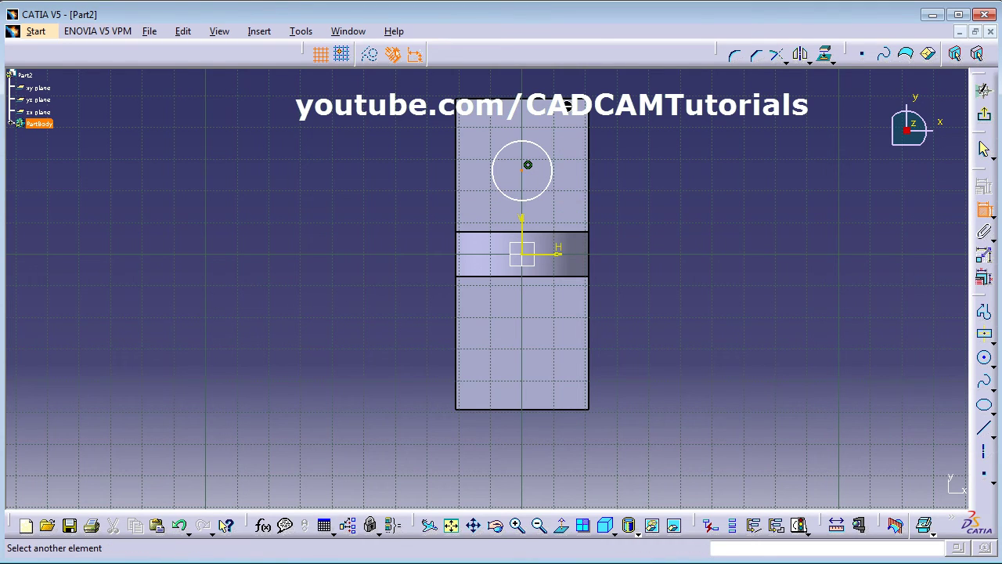
pyautogui.click(561, 100)
pyautogui.click(621, 137)
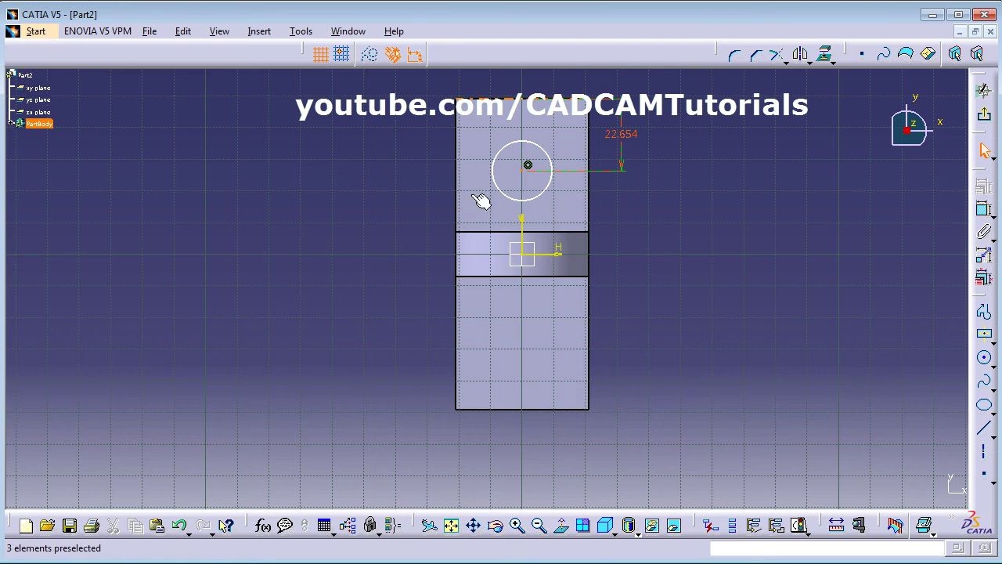
pyautogui.hotkey('alt', 'Tab')
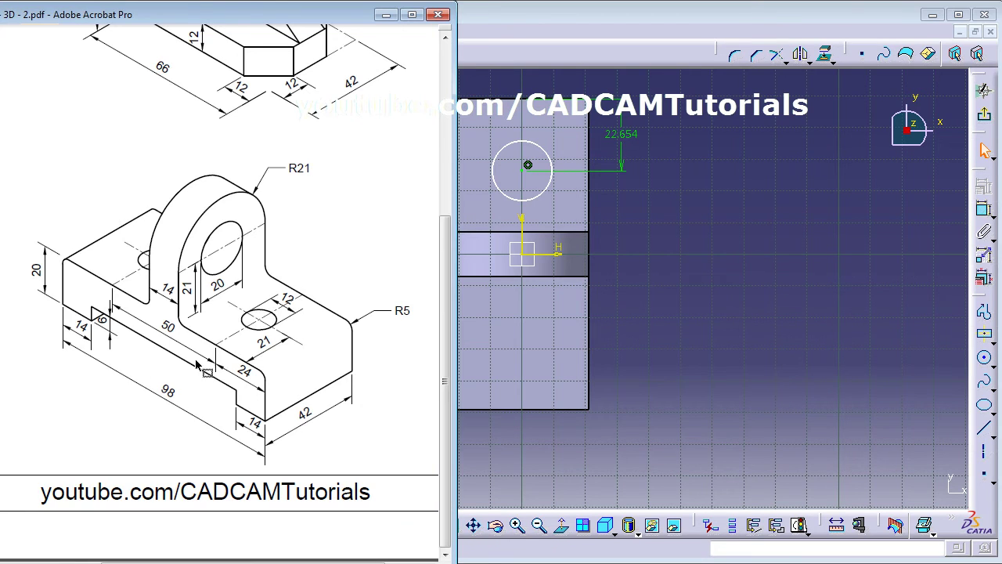
pyautogui.hotkey('alt', 'Tab')
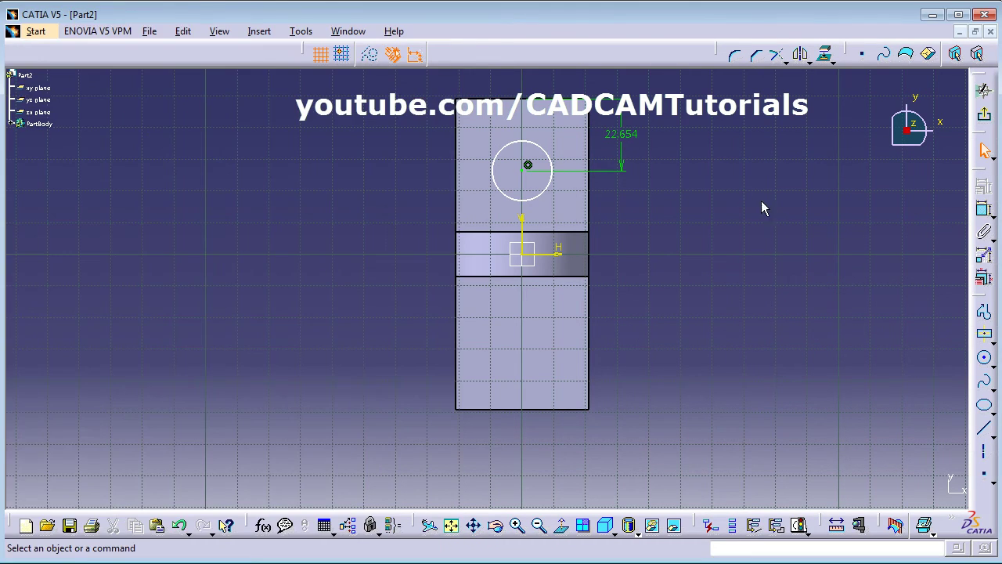
pyautogui.doubleClick(627, 141)
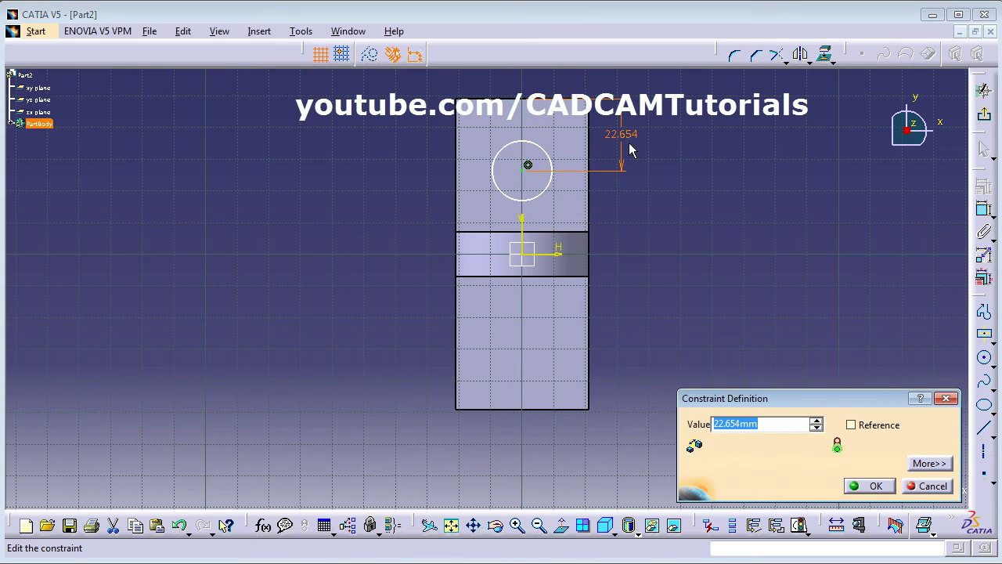
pyautogui.write('24')
pyautogui.press('Return')
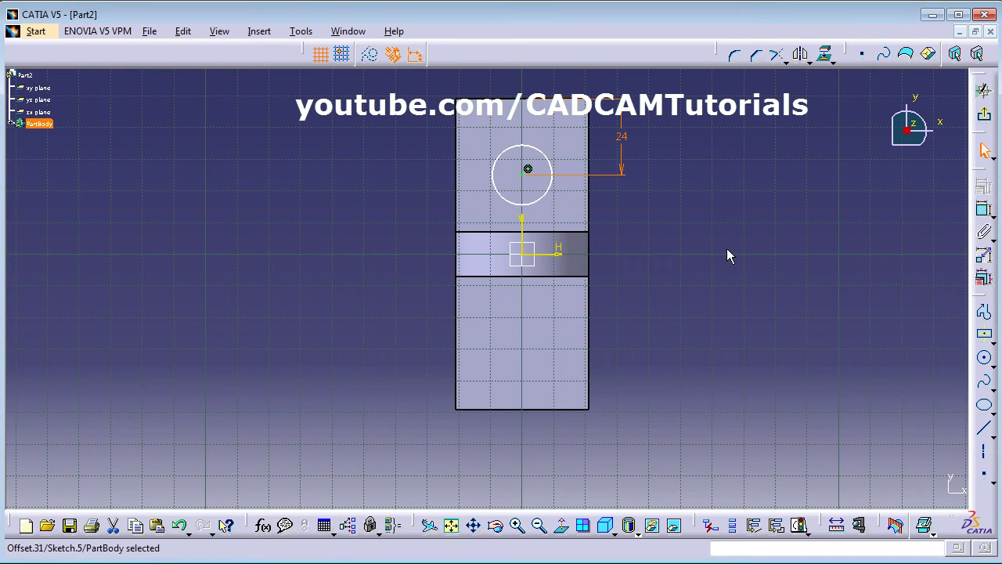
pyautogui.click(726, 249)
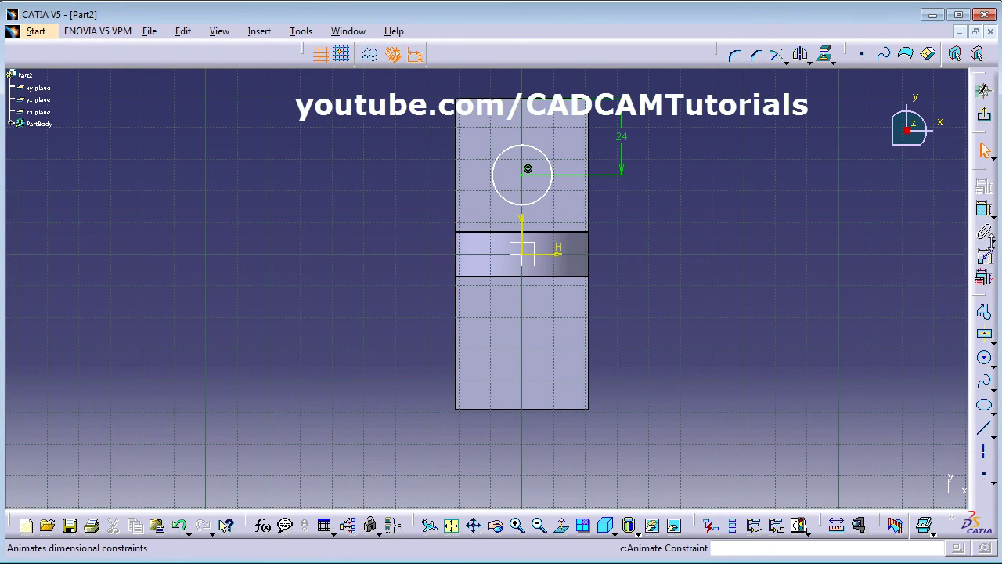
# Step: Dimension the circle to 12 mm diameter and exit the sketch
pyautogui.click(984, 210)
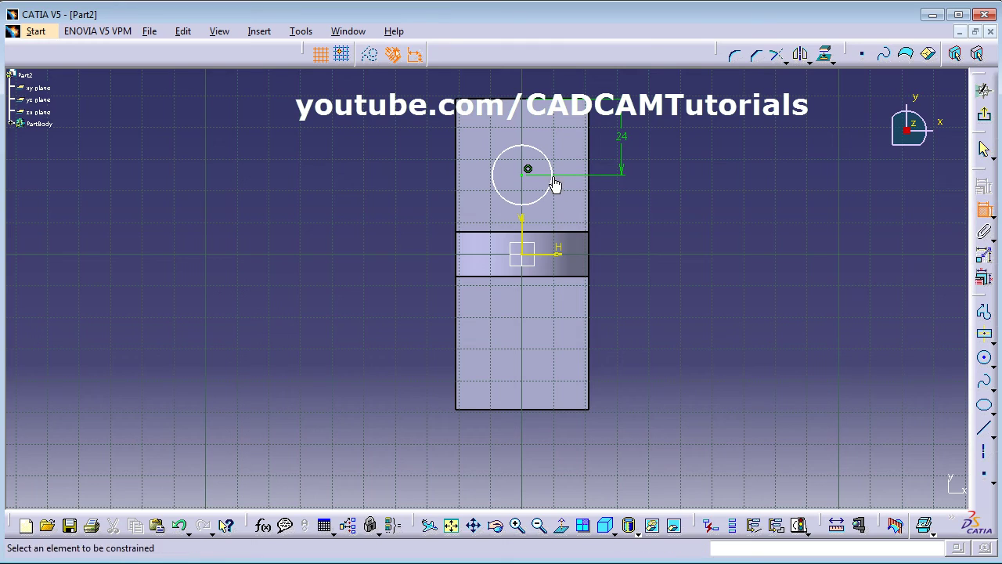
pyautogui.click(498, 165)
pyautogui.click(415, 138)
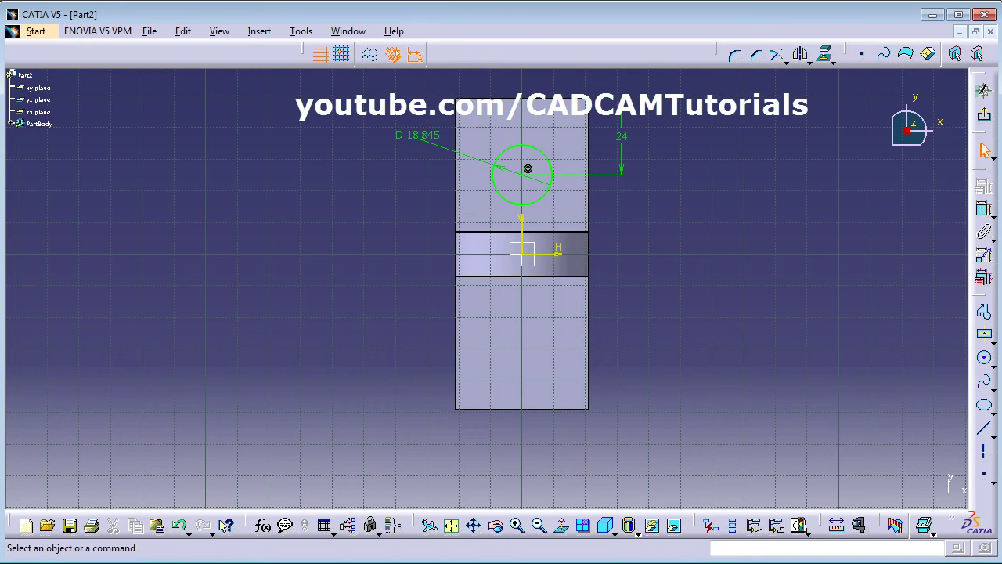
pyautogui.hotkey('alt', 'Tab')
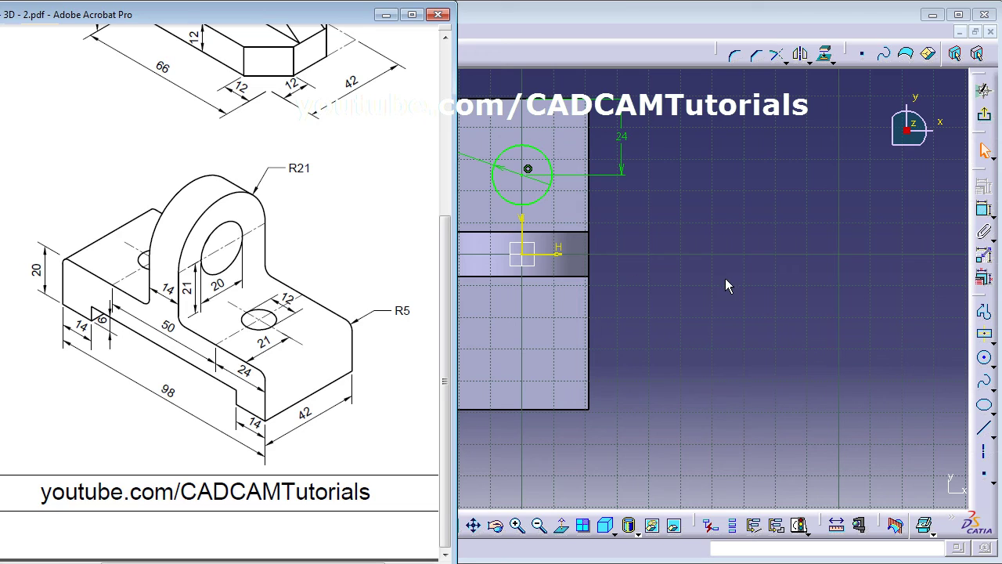
pyautogui.hotkey('alt', 'Tab')
pyautogui.doubleClick(417, 139)
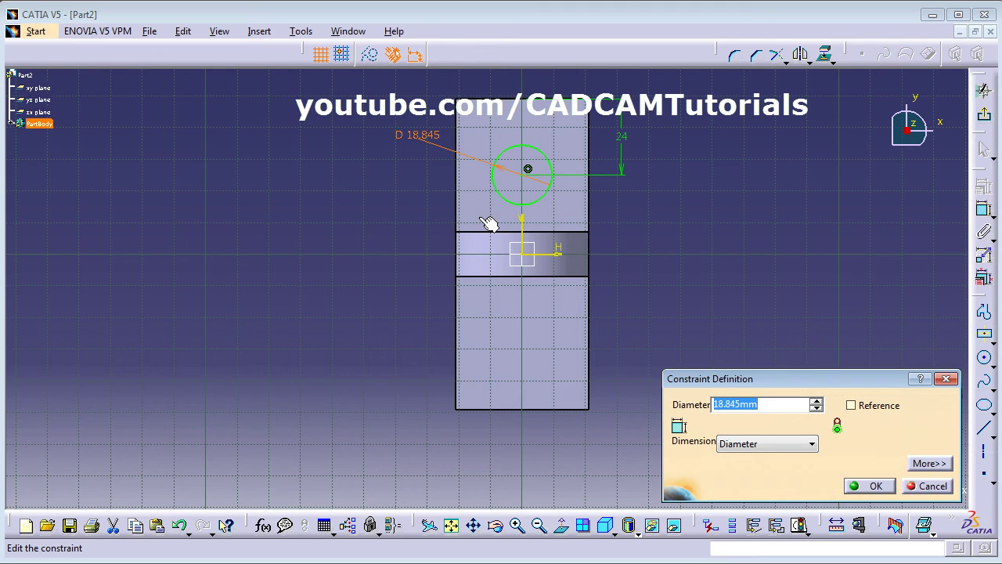
pyautogui.write('12')
pyautogui.press('Return')
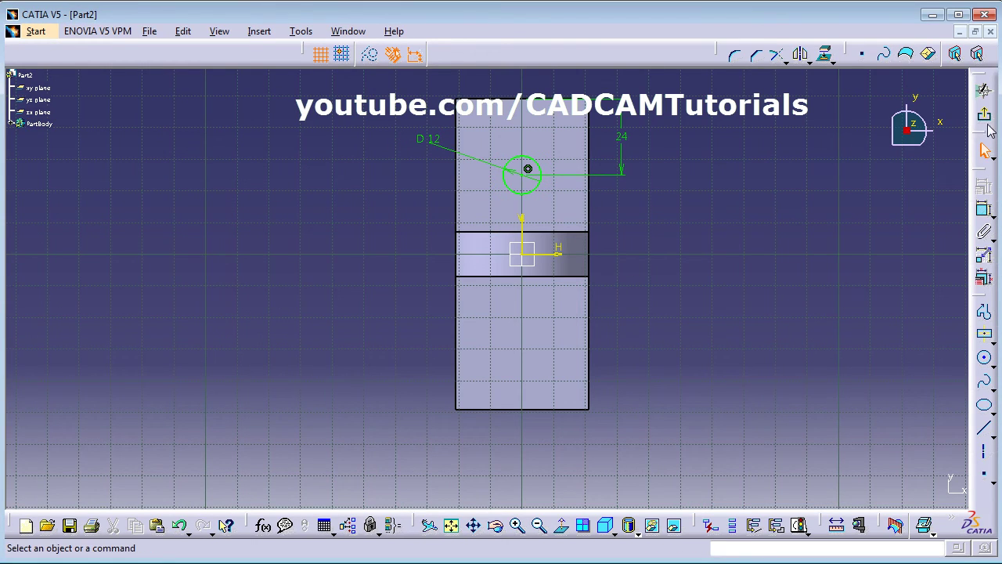
pyautogui.click(984, 115)
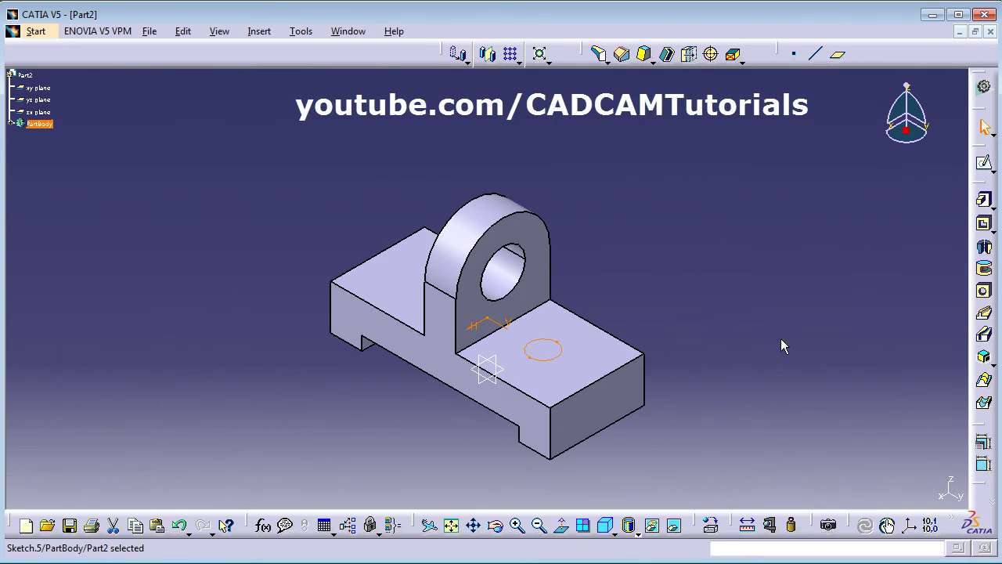
# Step: Pocket Sketch.5 Up to last for a 12 mm base hole, then select the hole
pyautogui.click(984, 225)
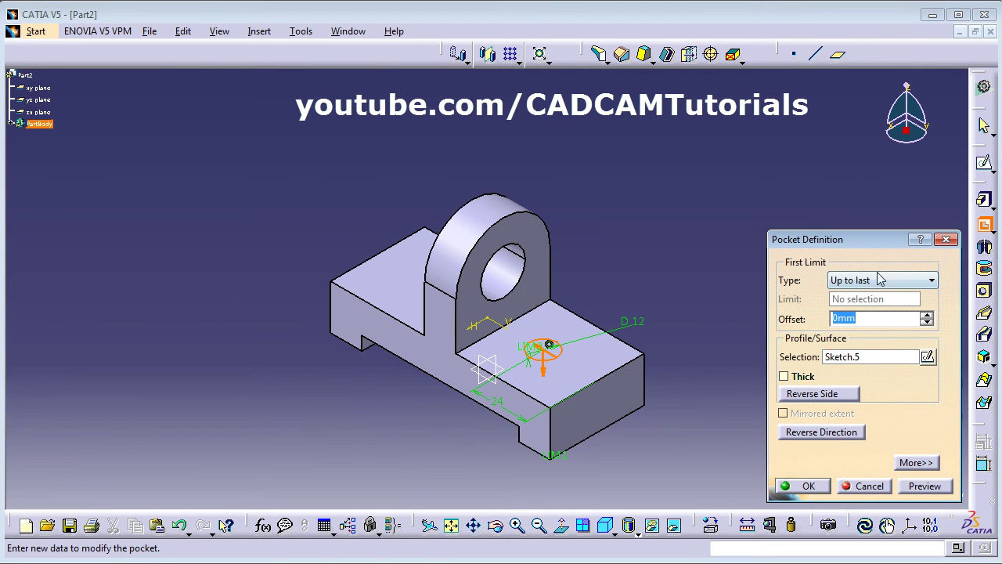
pyautogui.click(806, 486)
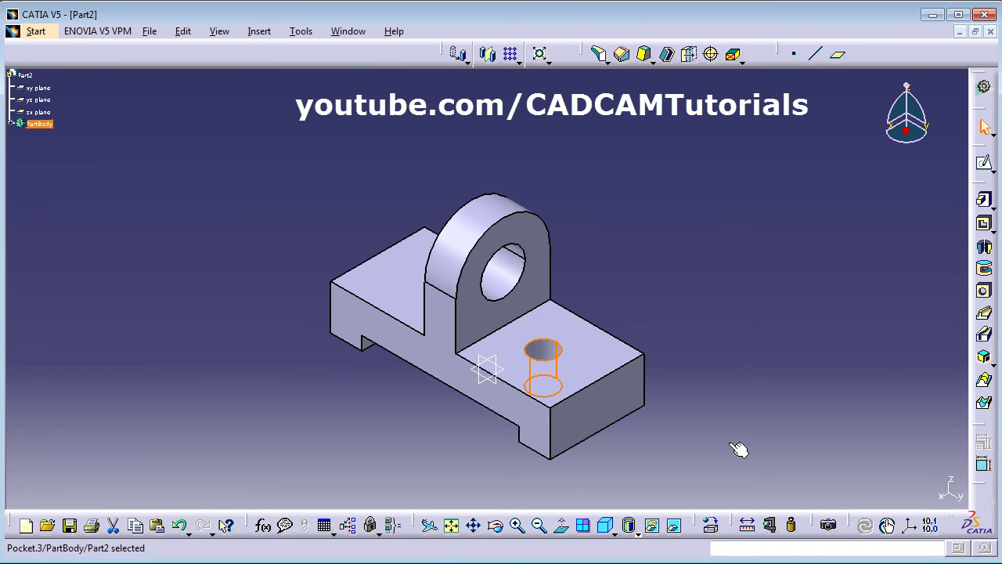
pyautogui.moveTo(475, 190); pyautogui.dragTo(490, 258, button='middle')
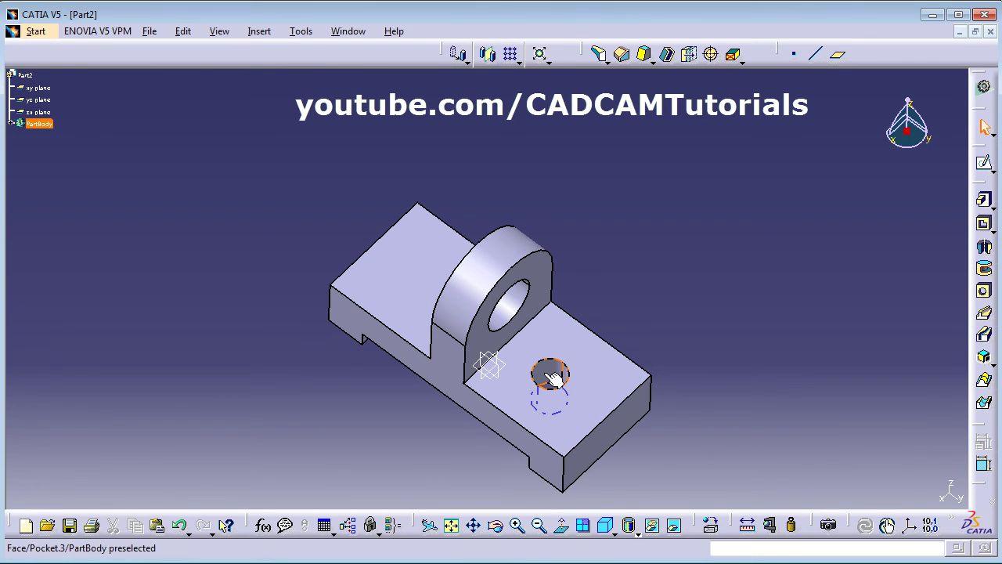
pyautogui.click(556, 385)
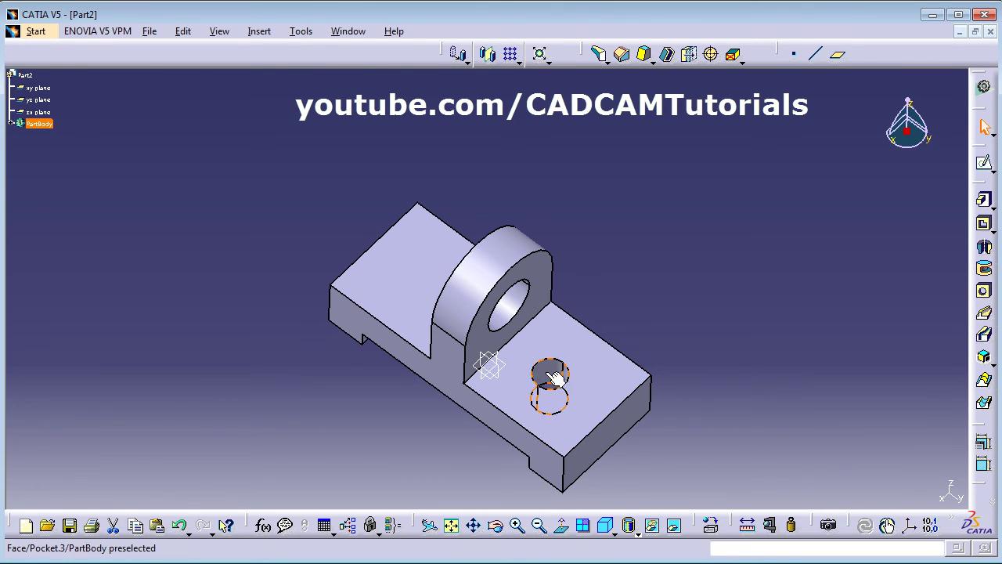
# Step: Mirror the 12 mm base hole across the zx plane
pyautogui.click(491, 61)
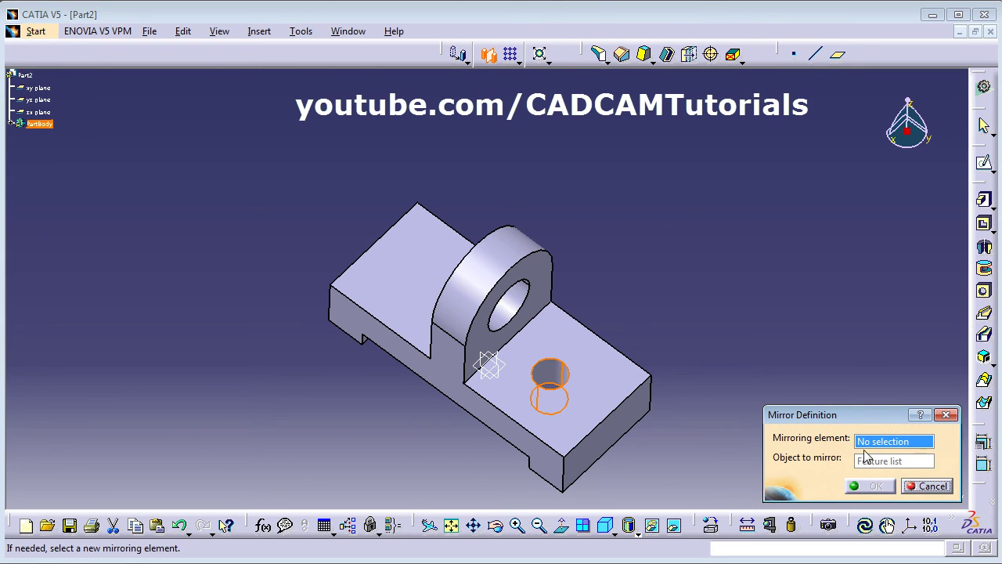
pyautogui.moveTo(416, 442); pyautogui.dragTo(540, 350, button='middle')
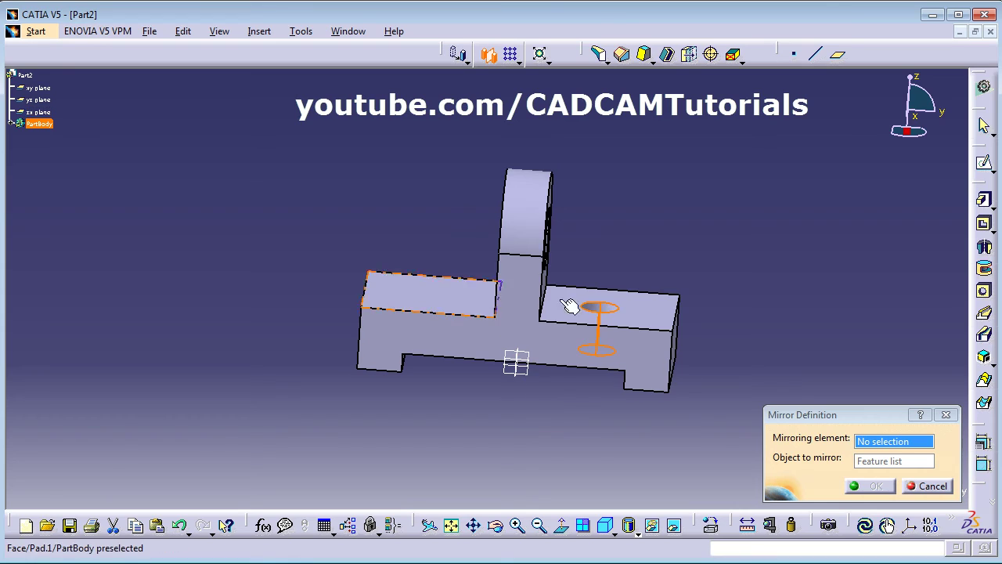
pyautogui.click(523, 377)
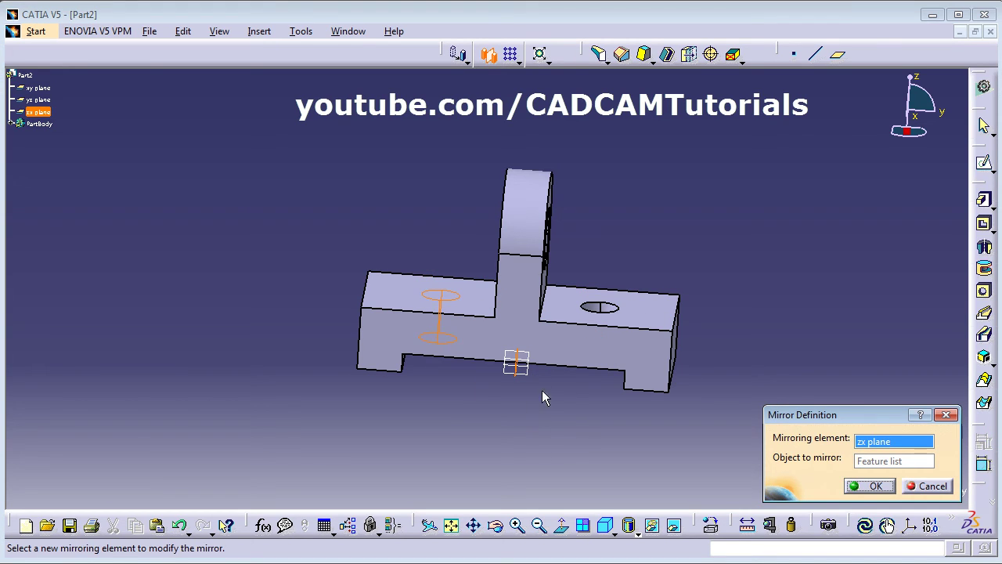
pyautogui.click(875, 487)
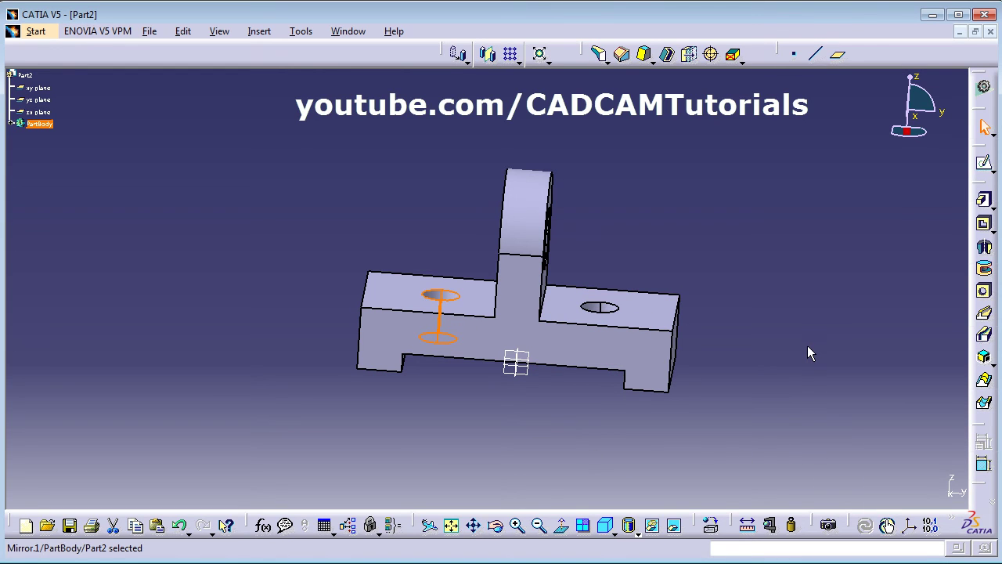
pyautogui.click(807, 354)
pyautogui.moveTo(775, 242); pyautogui.dragTo(635, 345, button='middle')
# Step: Return to the isometric view and check the reference drawing
pyautogui.rightClick(486, 226)
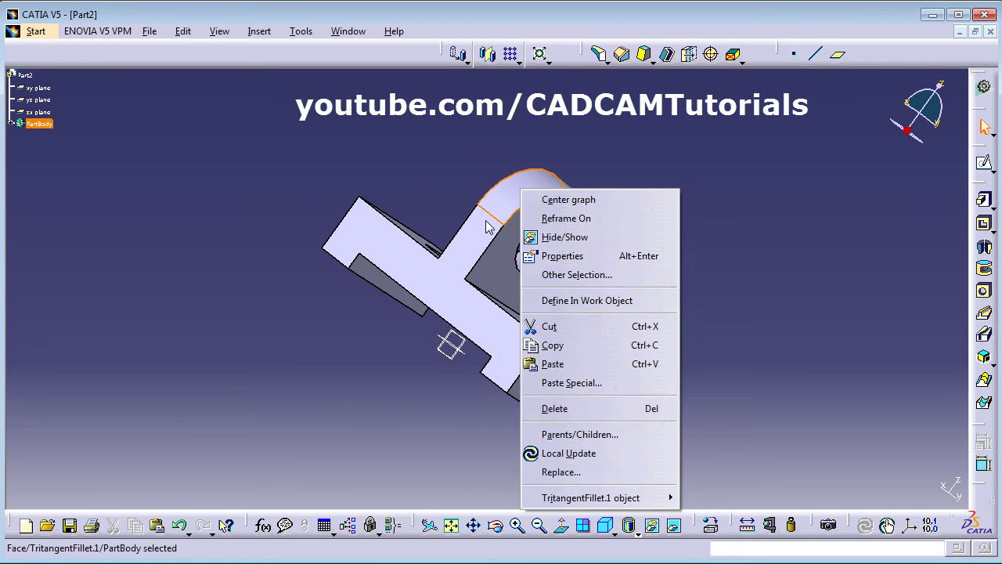
pyautogui.click(607, 526)
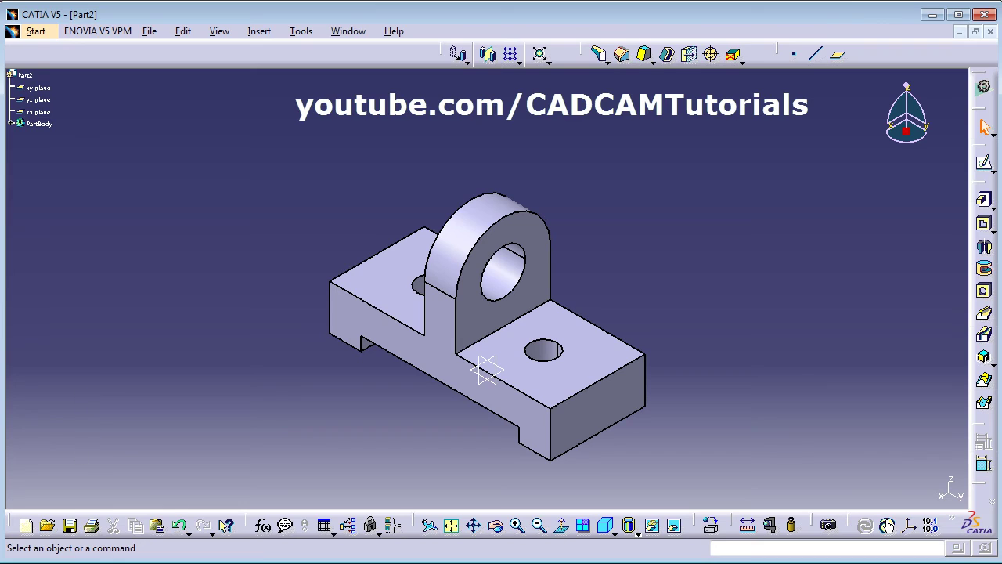
pyautogui.hotkey('alt', 'Tab')
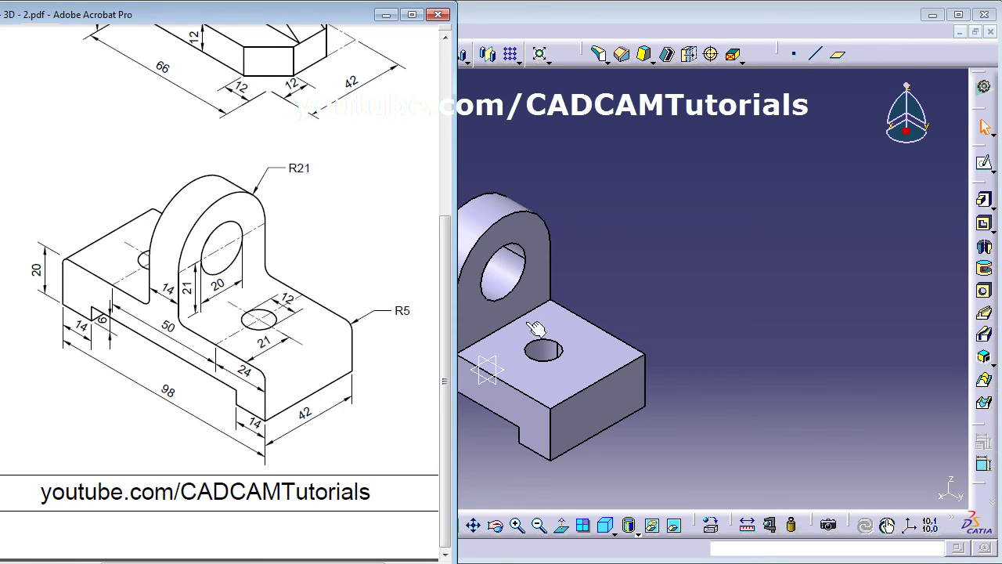
pyautogui.click(680, 217)
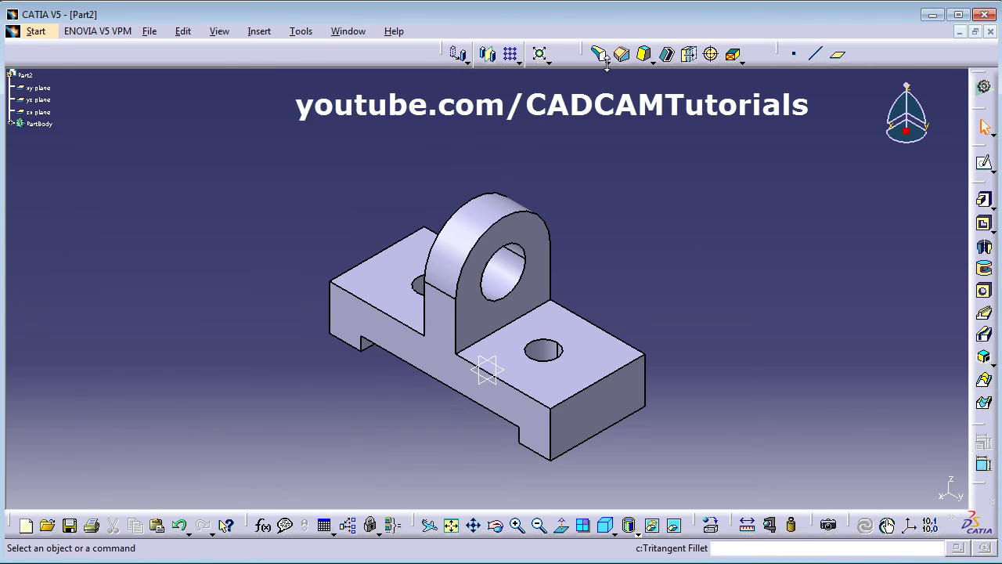
# Step: Apply a 5 mm edge fillet to four base edges, including the upright's inside corners
pyautogui.click(605, 62)
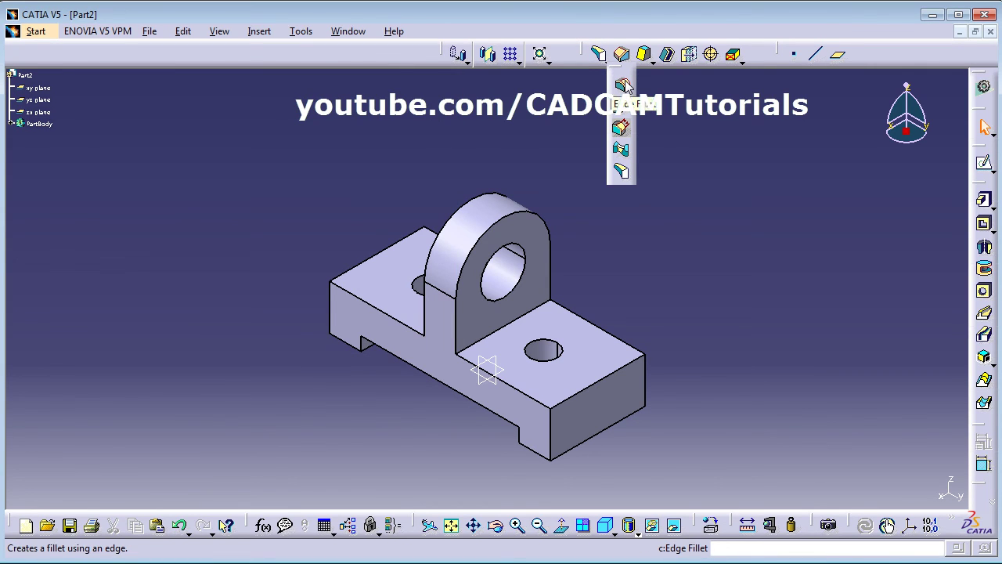
pyautogui.click(624, 86)
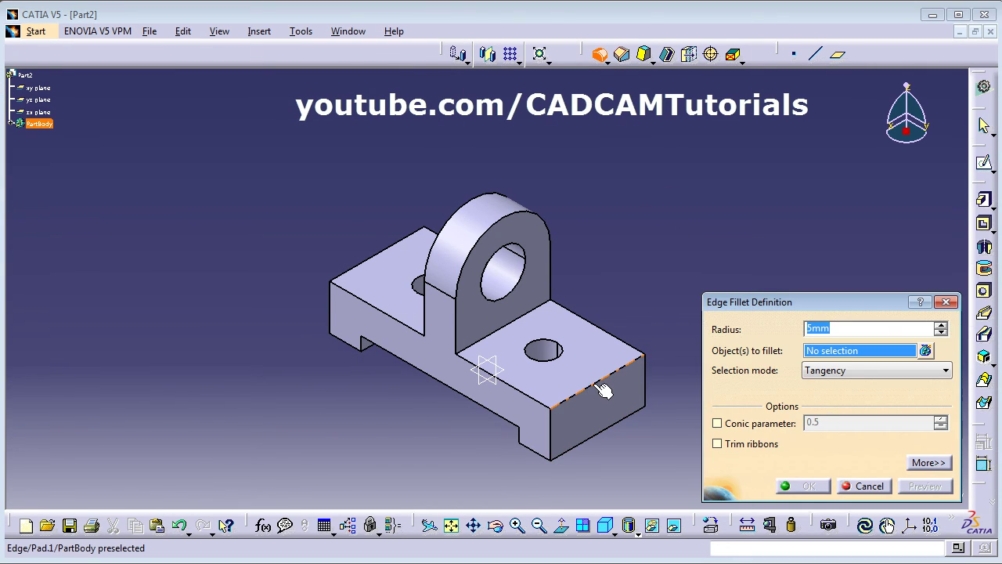
pyautogui.click(591, 383)
pyautogui.click(493, 337)
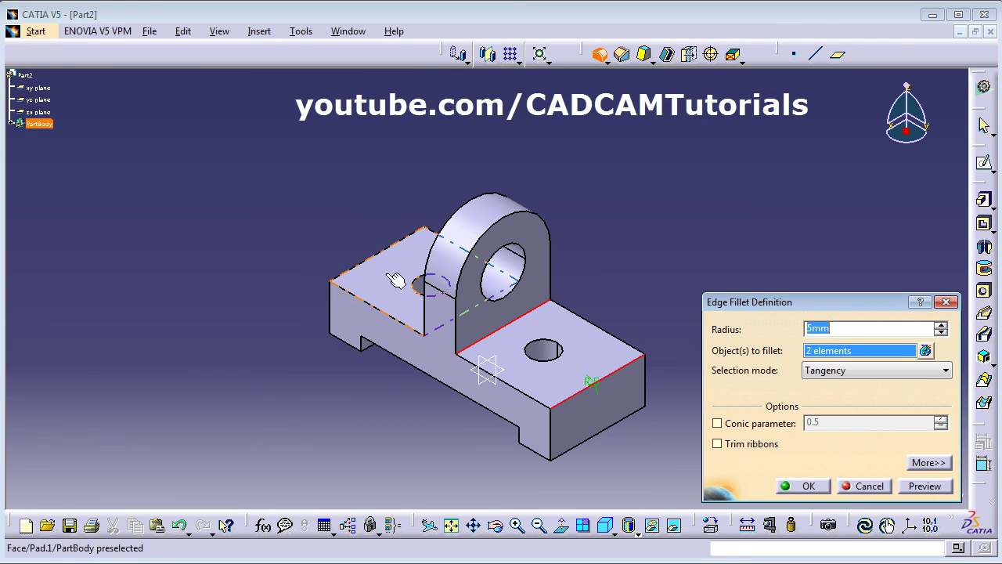
pyautogui.click(369, 261)
pyautogui.moveTo(299, 293); pyautogui.dragTo(412, 381, button='middle')
pyautogui.click(392, 429)
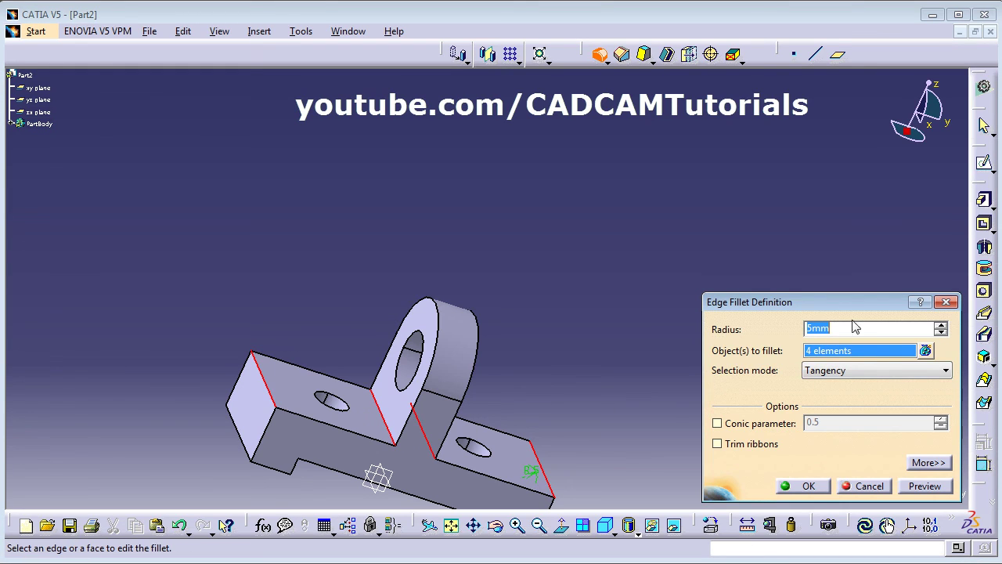
pyautogui.click(804, 489)
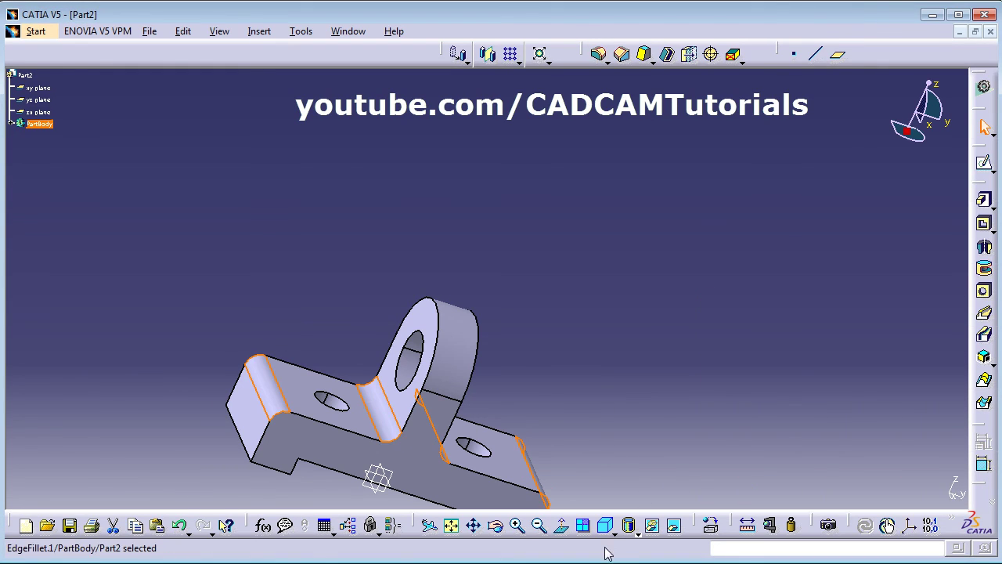
pyautogui.click(605, 526)
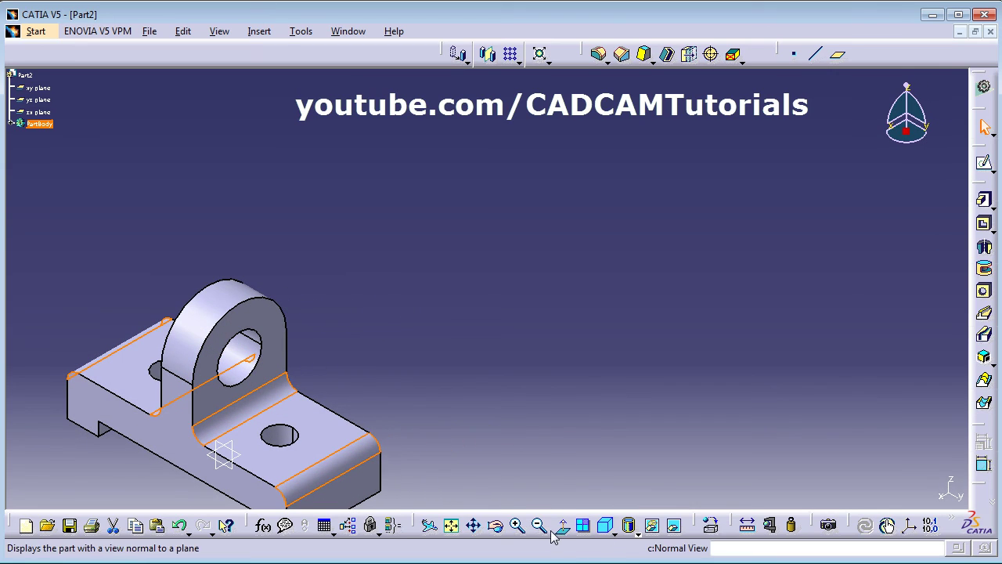
pyautogui.click(452, 526)
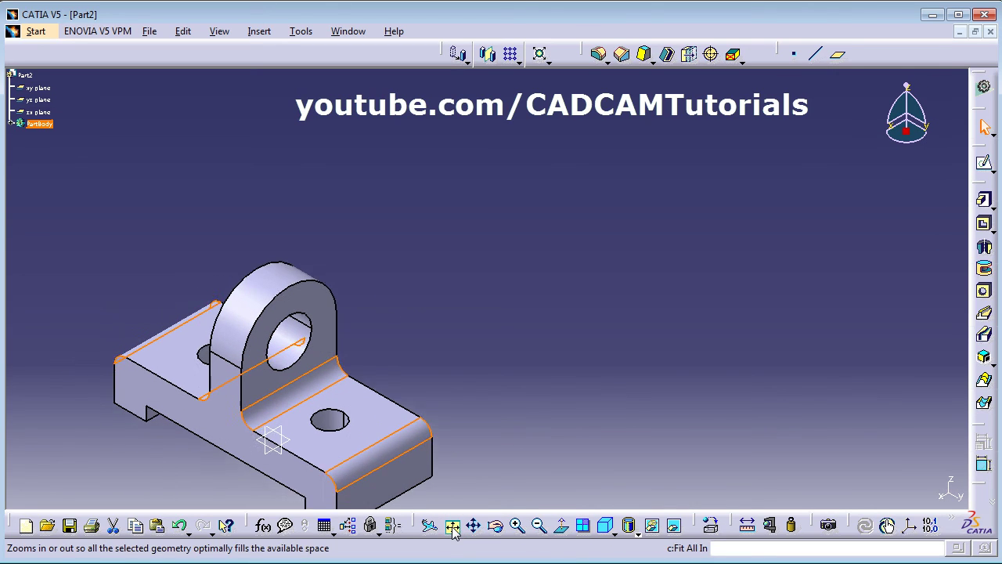
pyautogui.click(708, 287)
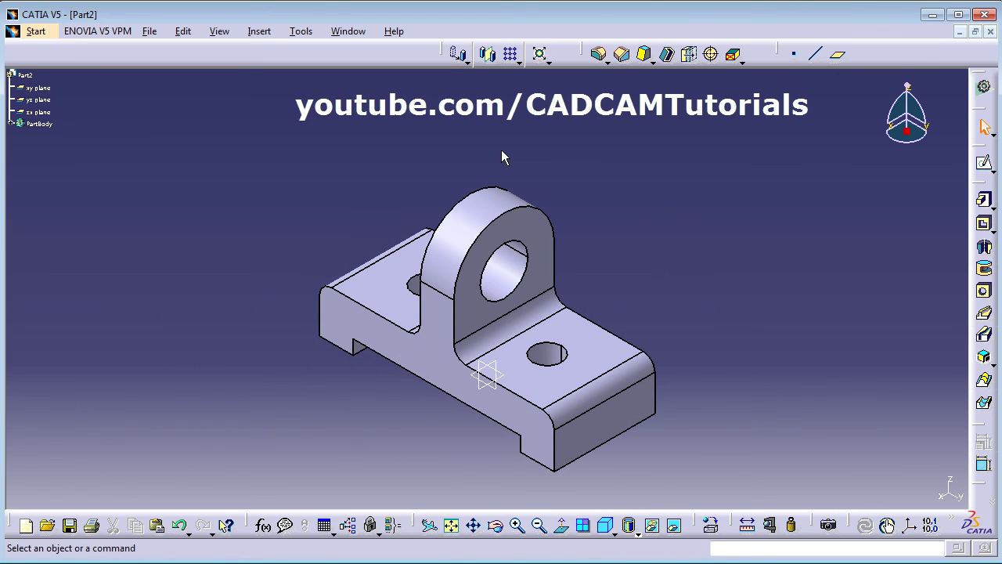
# Step: Tile the Part2 and Part1 windows vertically and make Part1 active
pyautogui.click(349, 33)
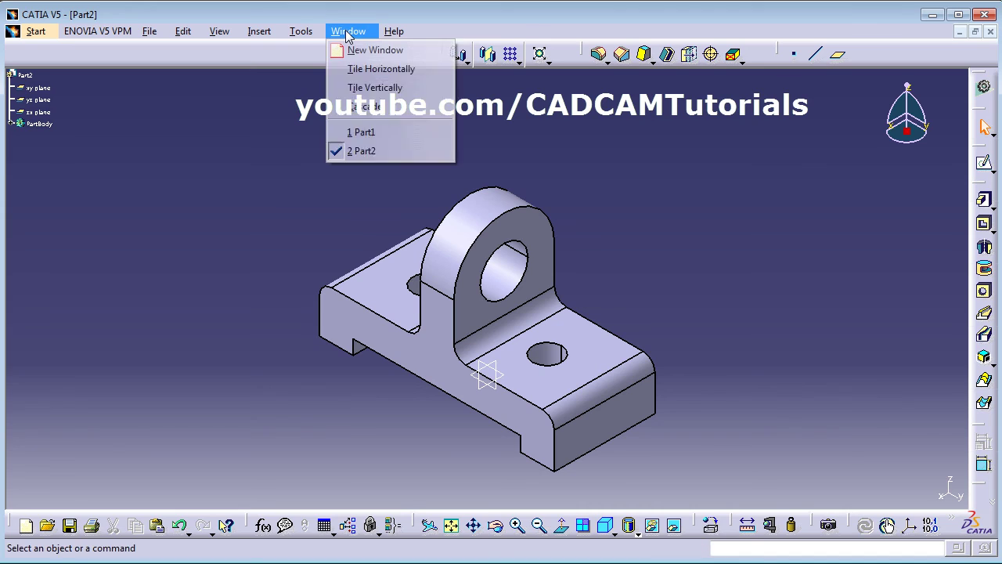
pyautogui.click(379, 87)
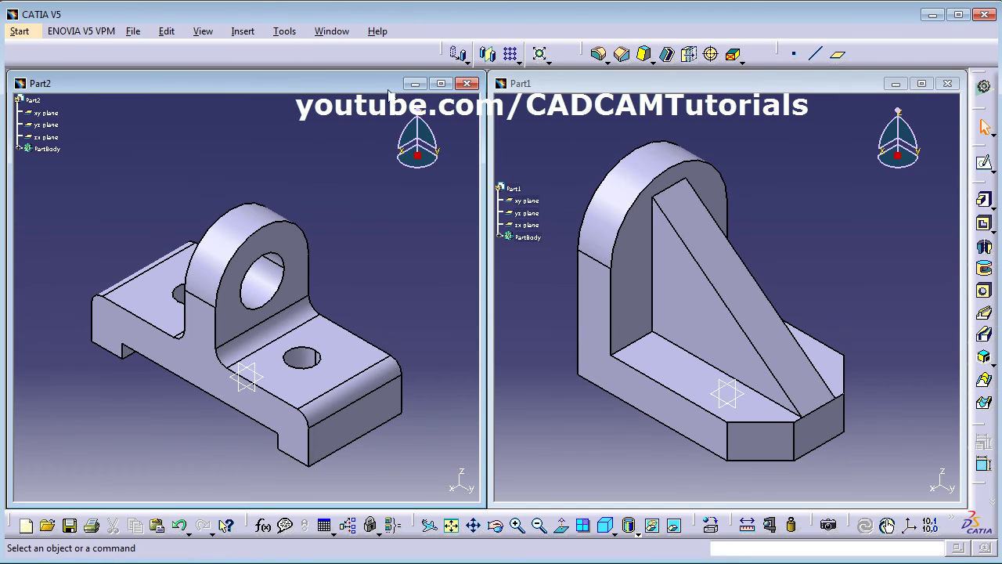
pyautogui.click(549, 410)
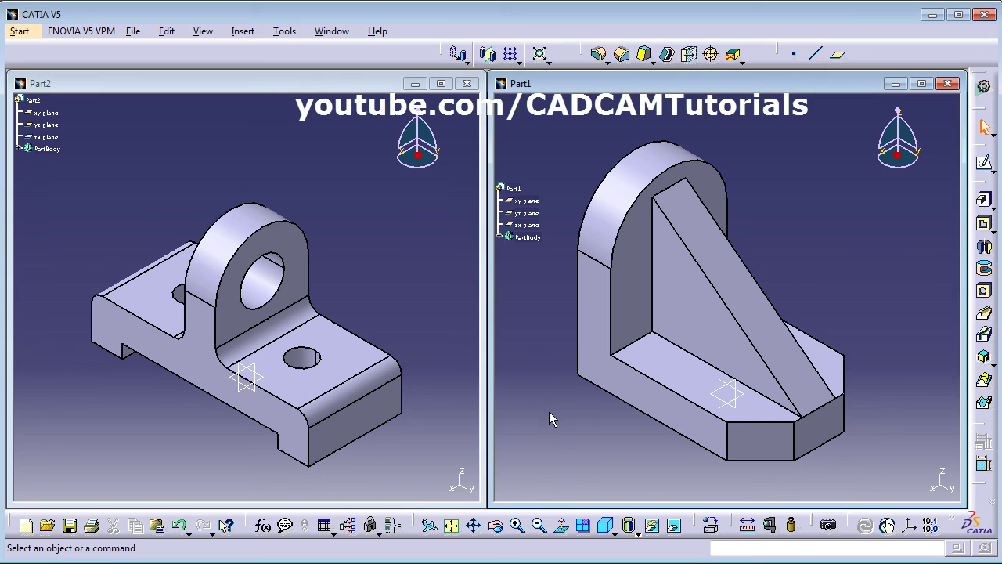